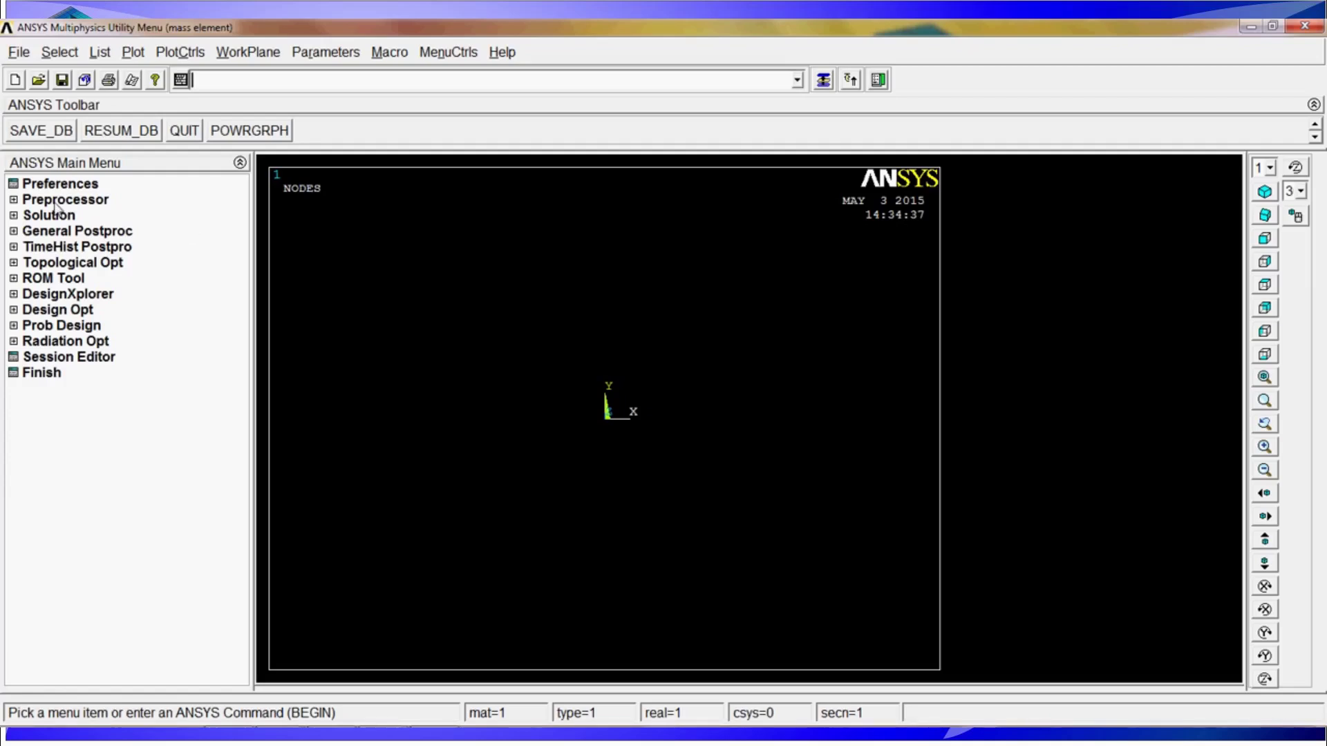
- Expand the Preprocessor branch of the ANSYS Main Menu
click(84, 202)
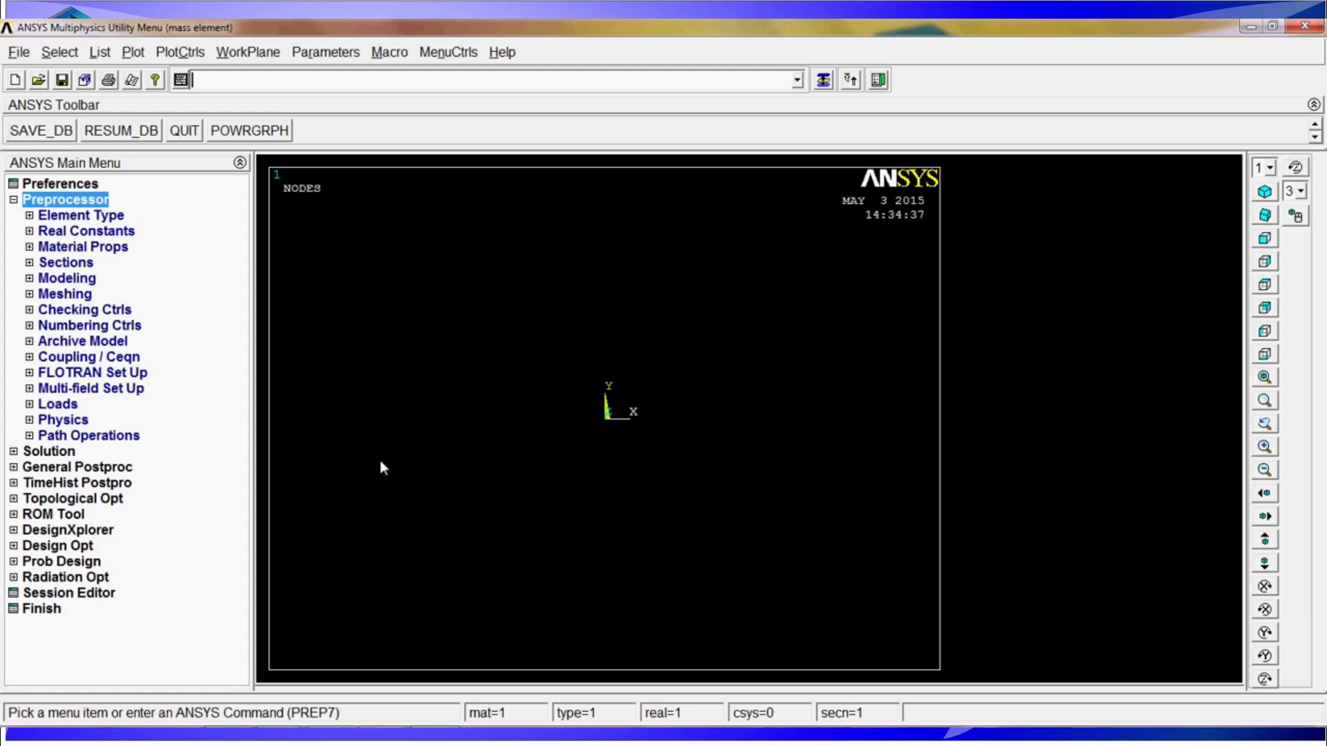
text(et)
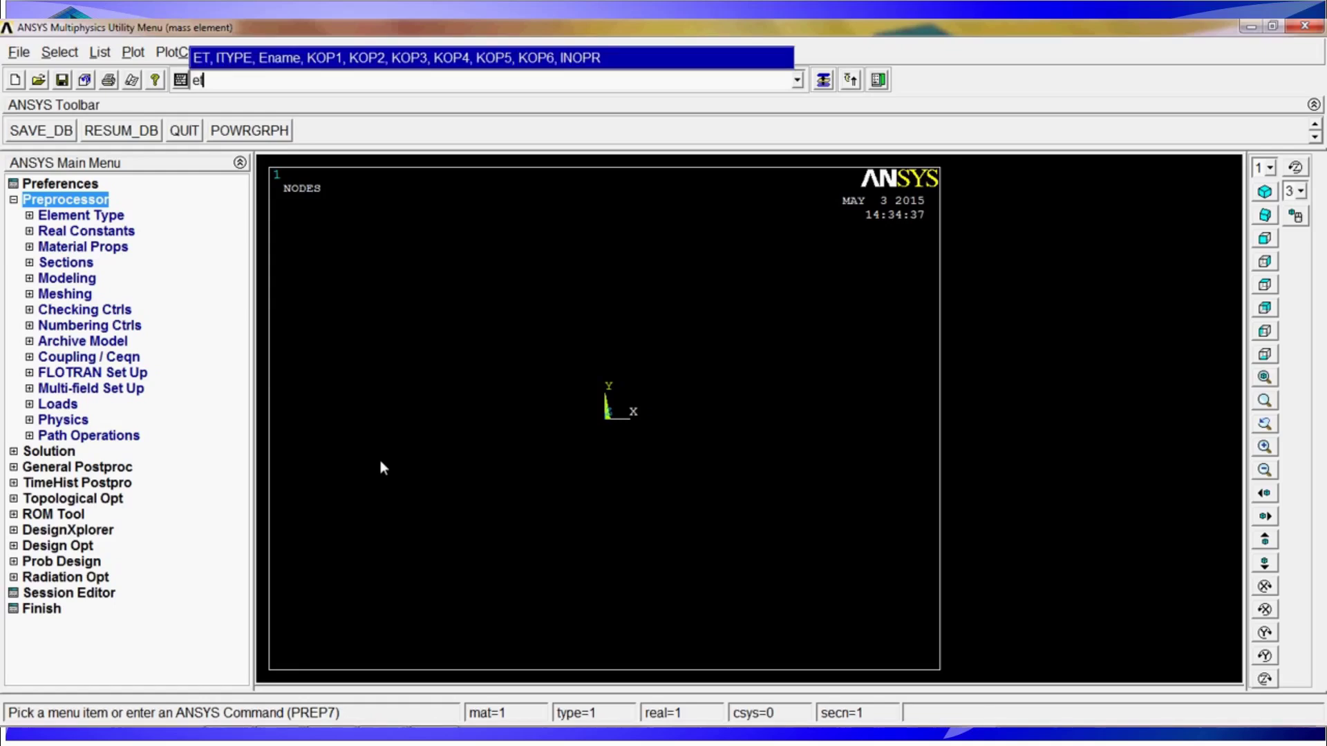
text(,1,181)
key(Return)
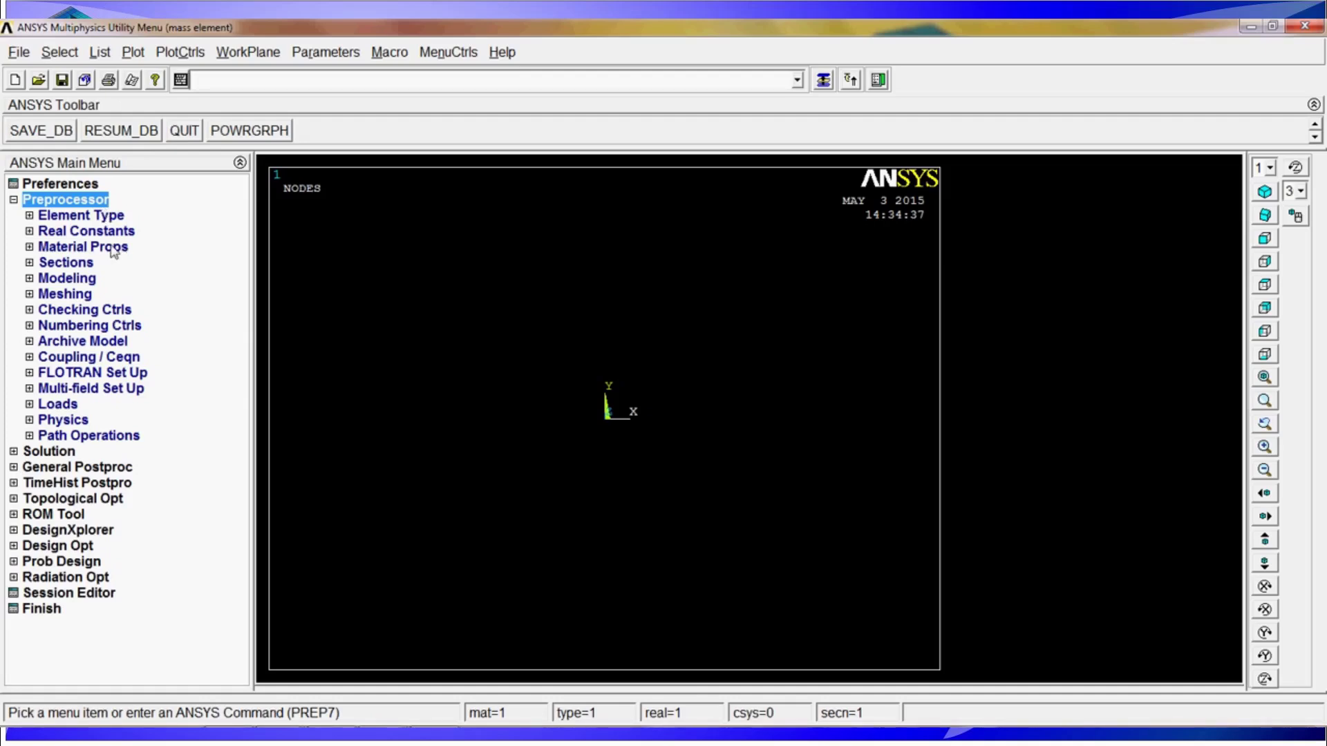
text(mp,dens,1,7)
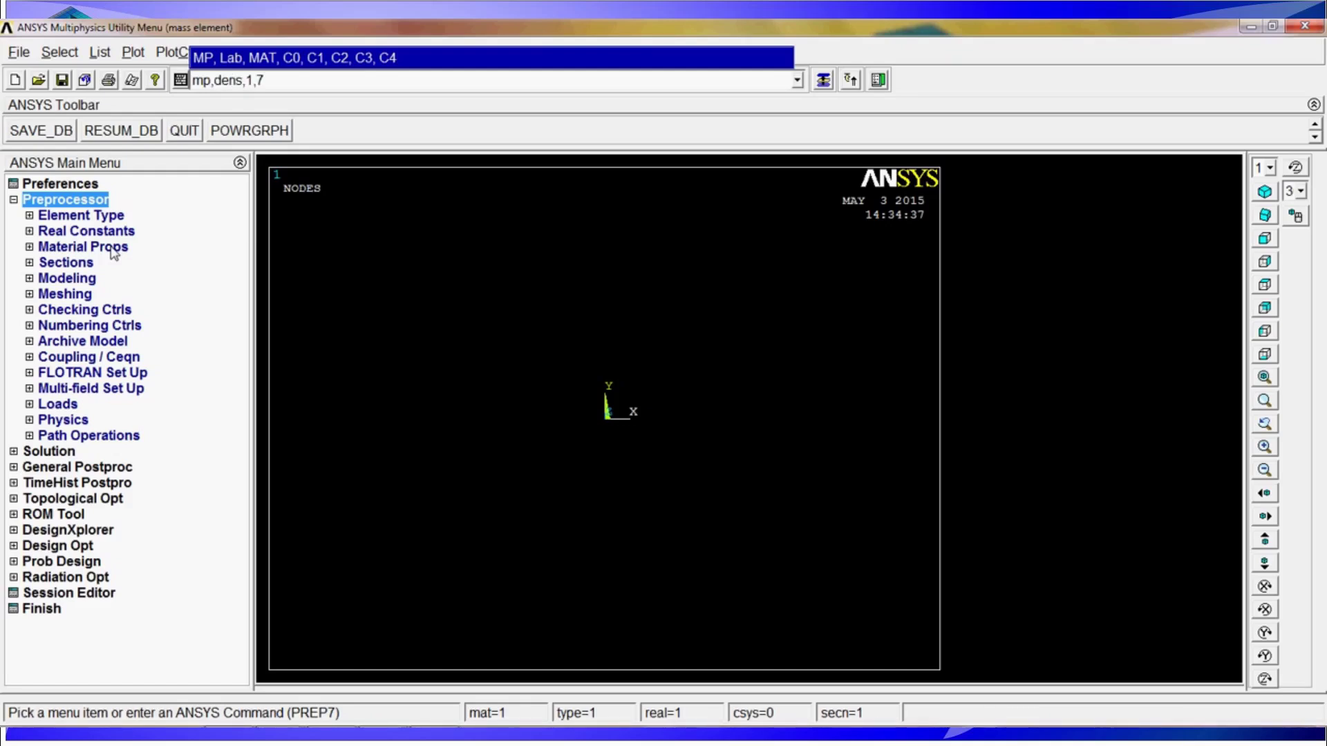
text(800)
key(Return)
text(mp,rx)
key(BackSpace)
key(BackSpace)
text(ex,1,2e11)
key(Return)
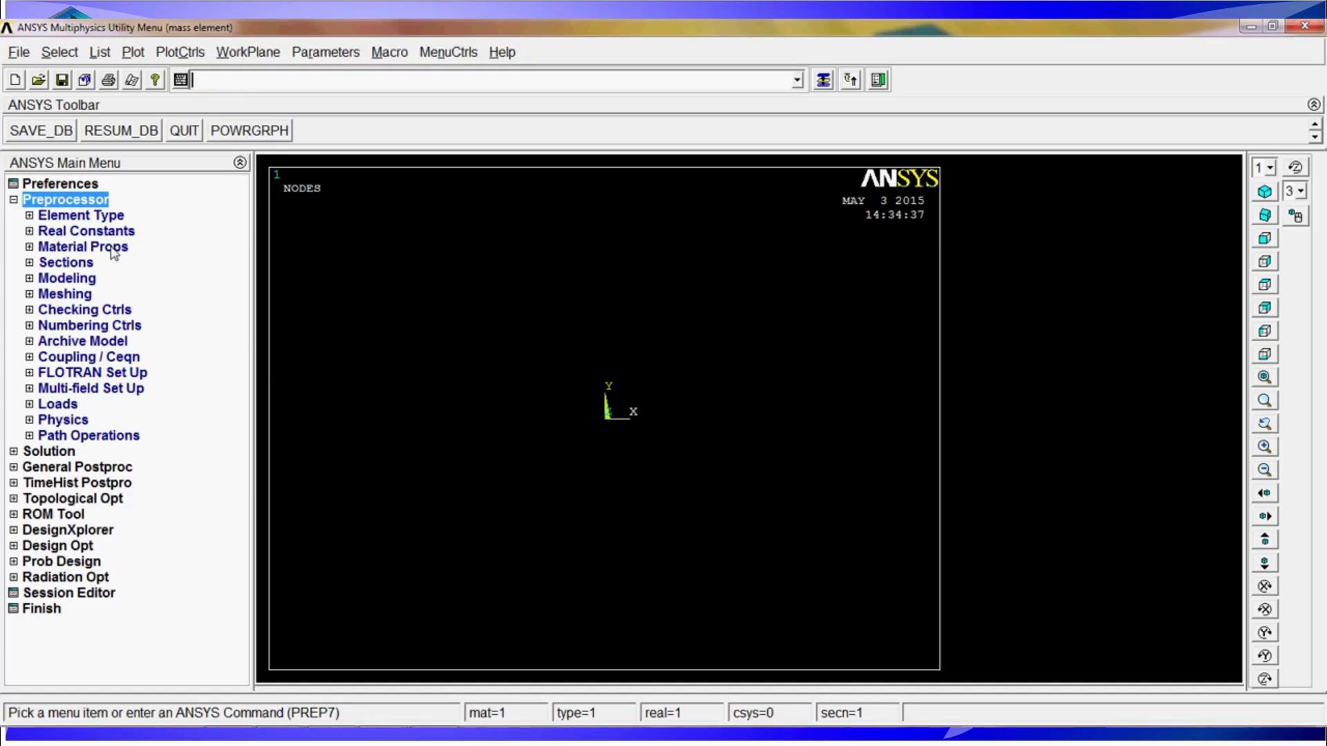
text(mp,prxy,)
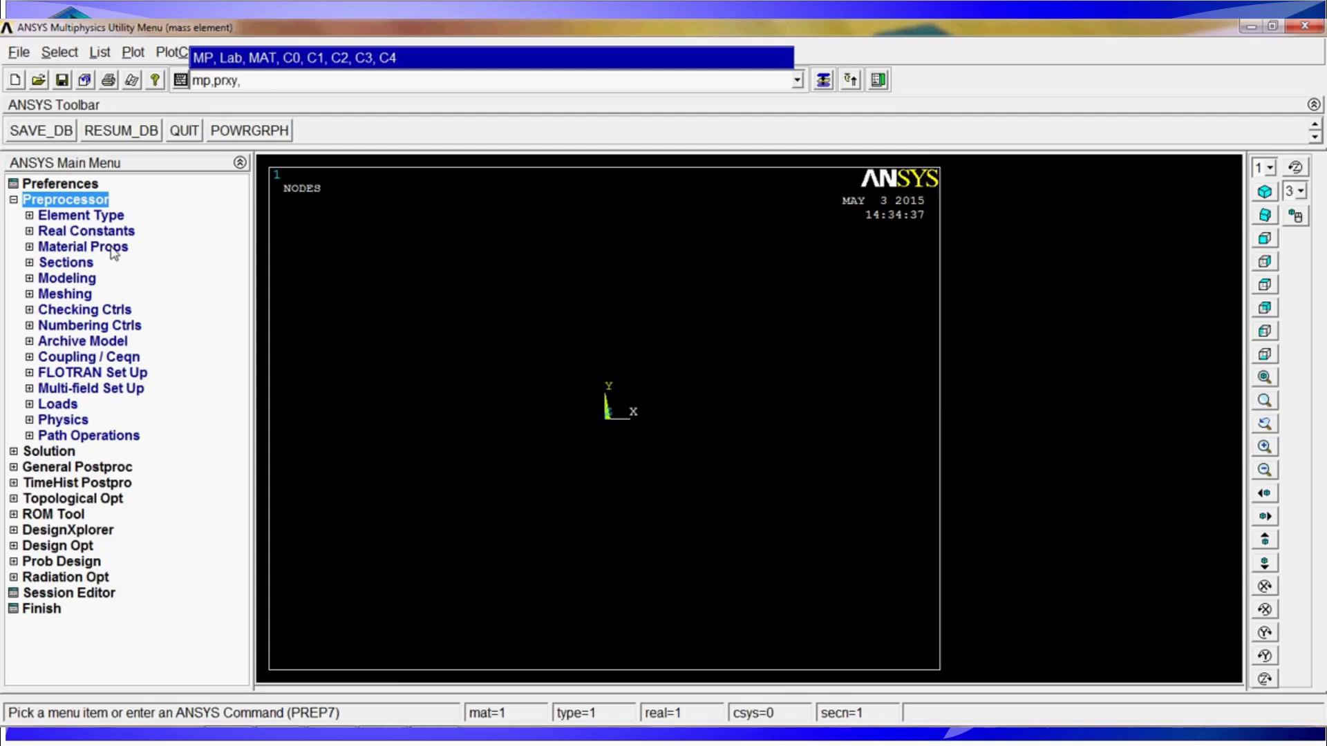
text(1,0.3)
key(Return)
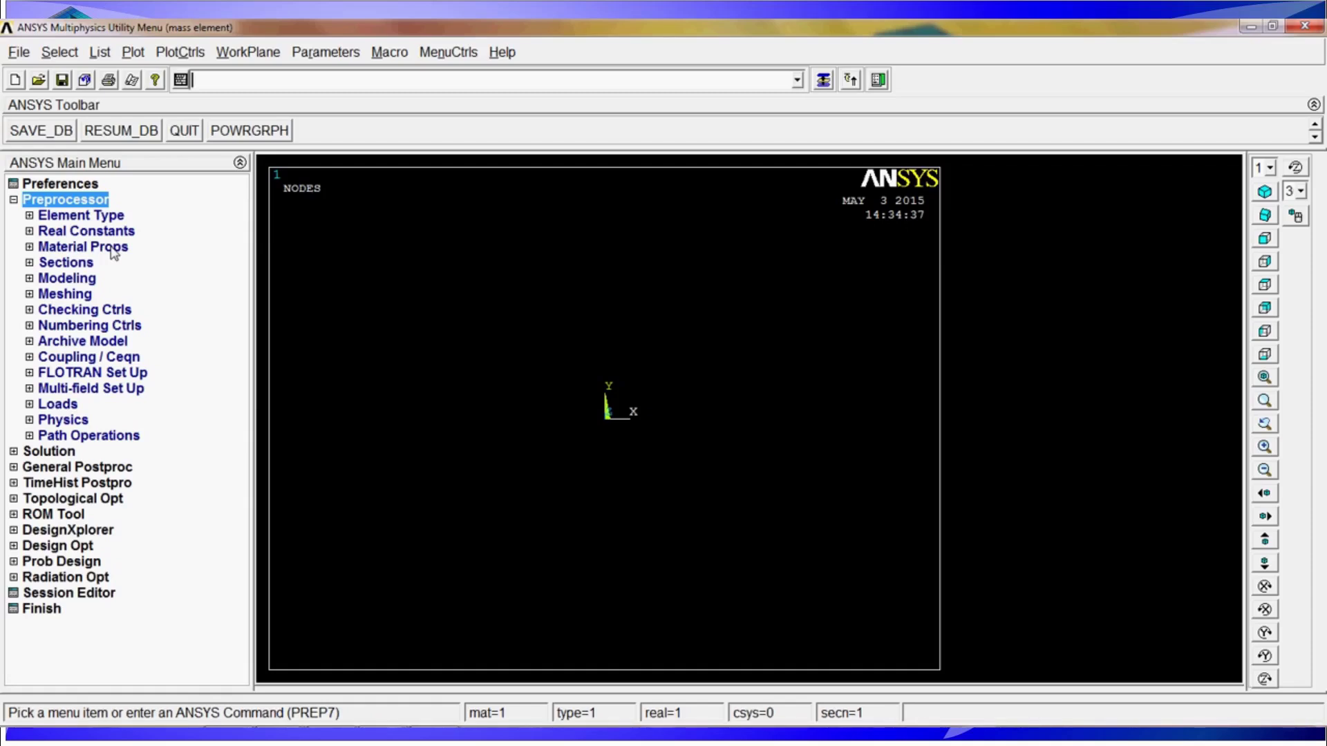
- Define shell section 1 with 3/1000 thickness and create the 100/1000 square area with rectng
text(sec)
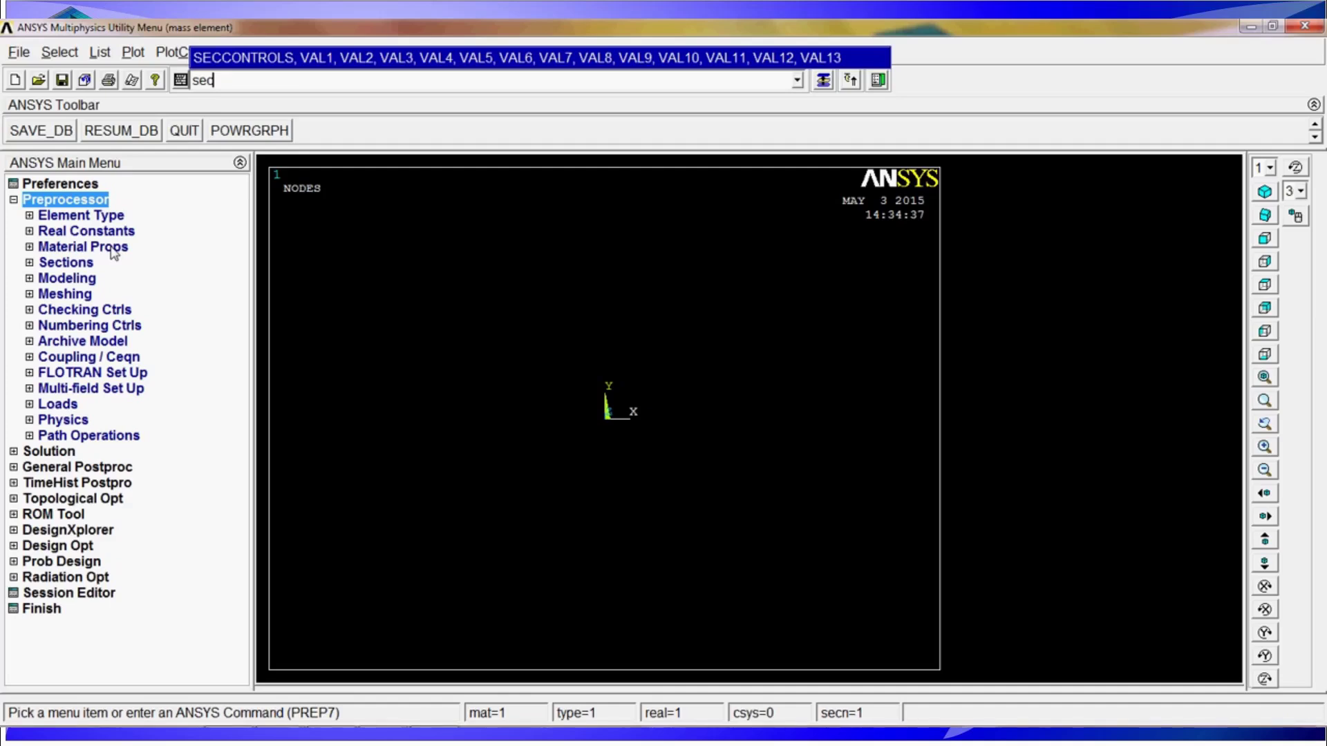
text(type)
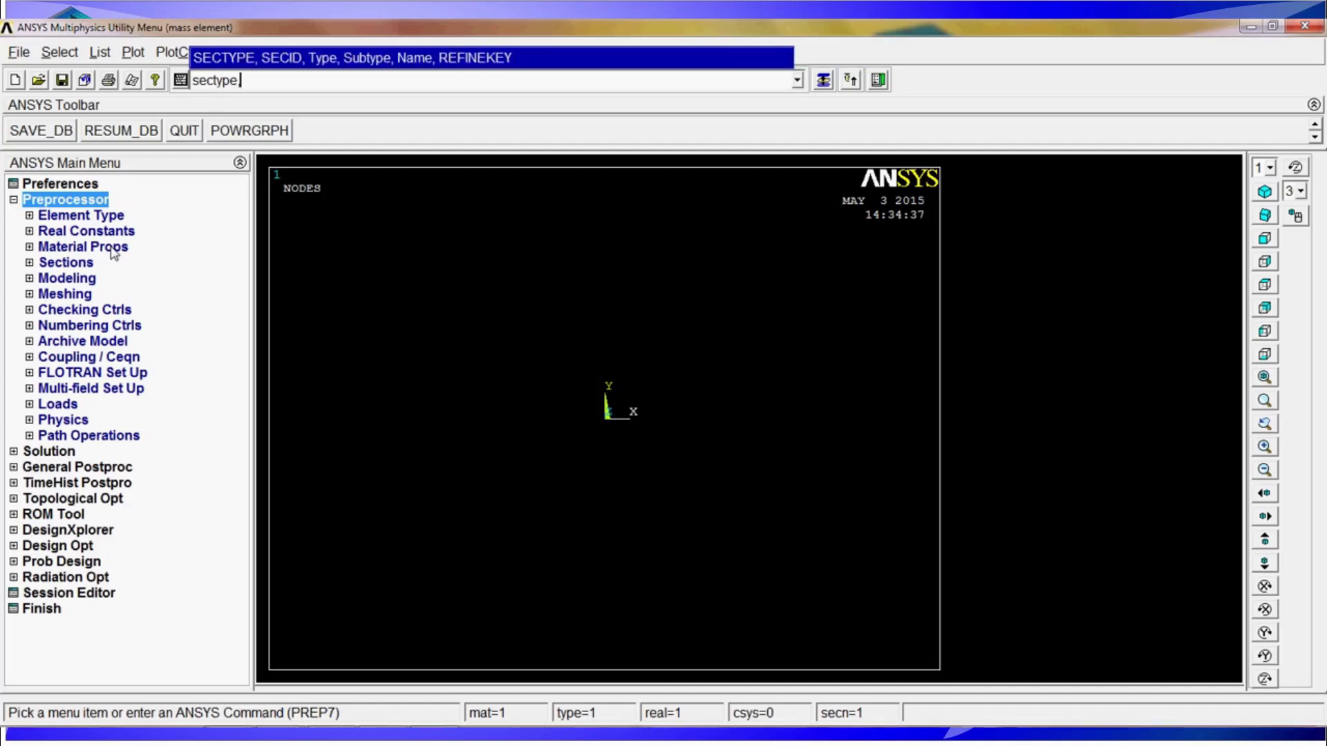
text(,1,shell)
key(Return)
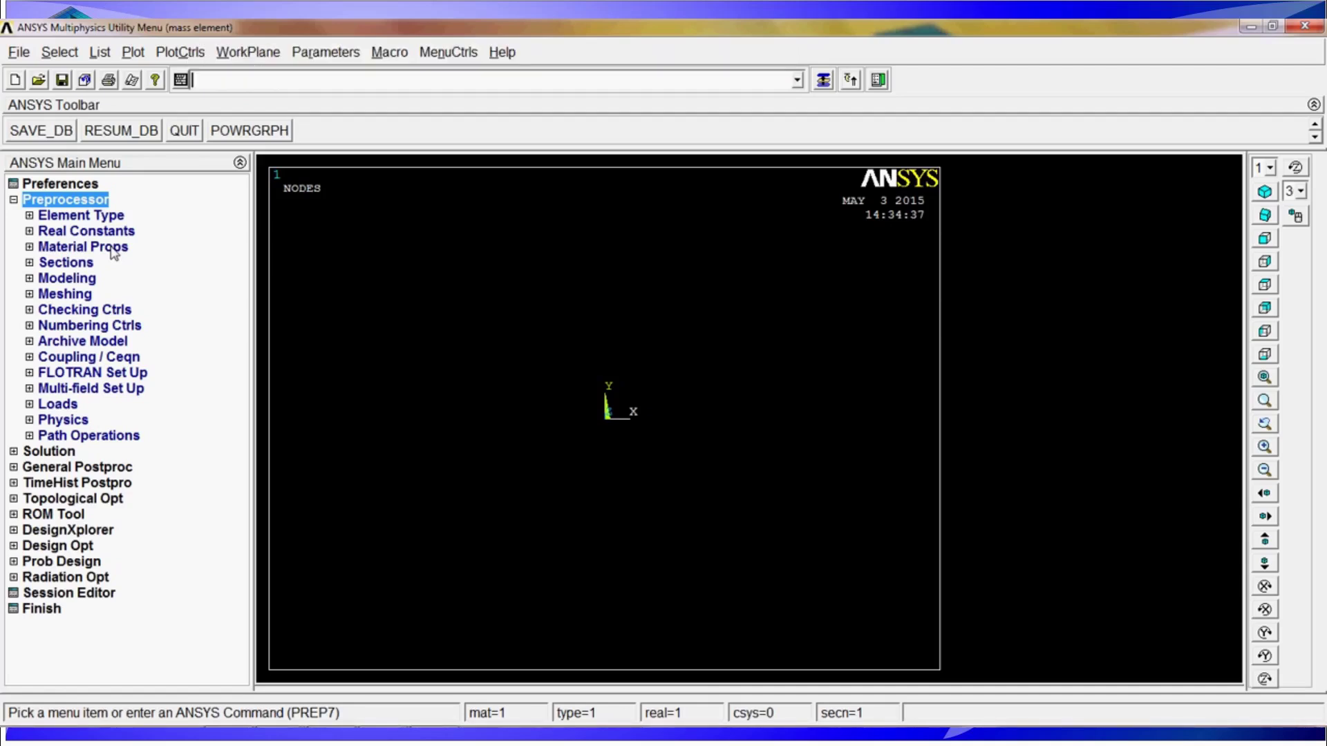
text(secdata,)
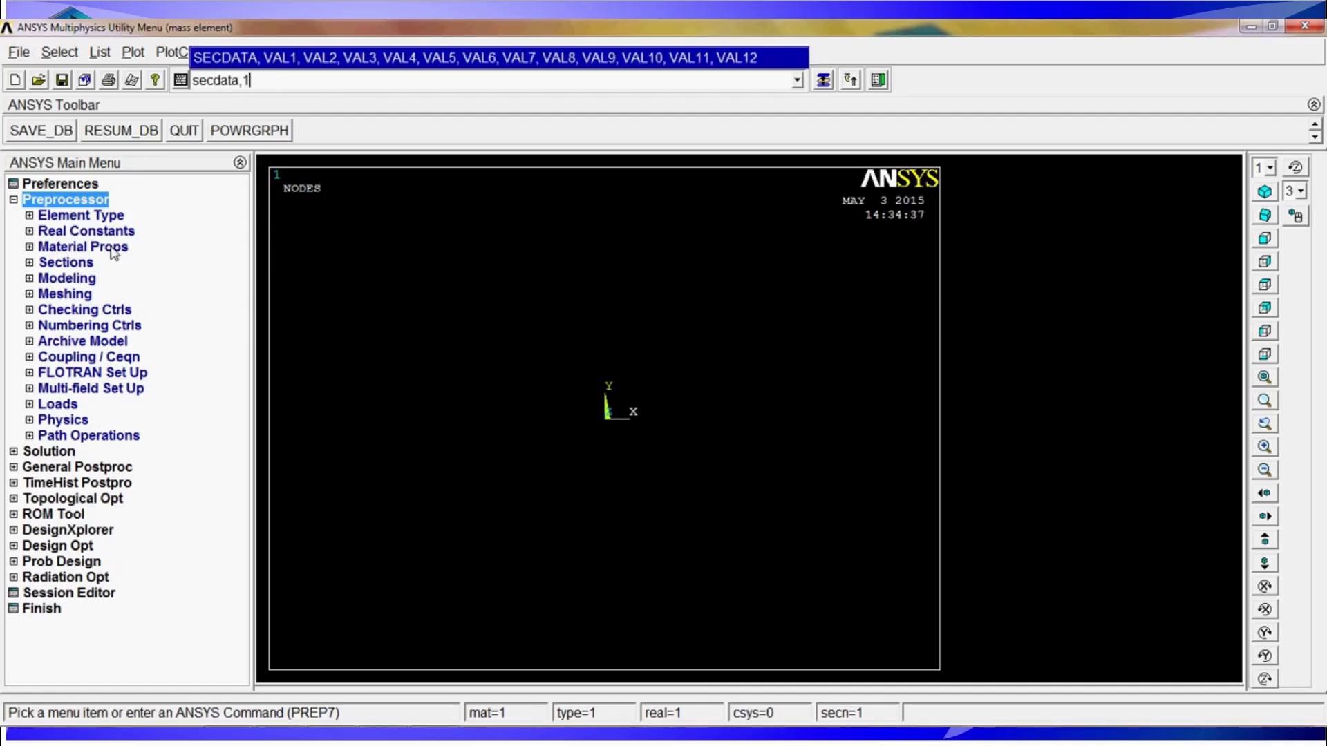
text(3/1000)
key(Return)
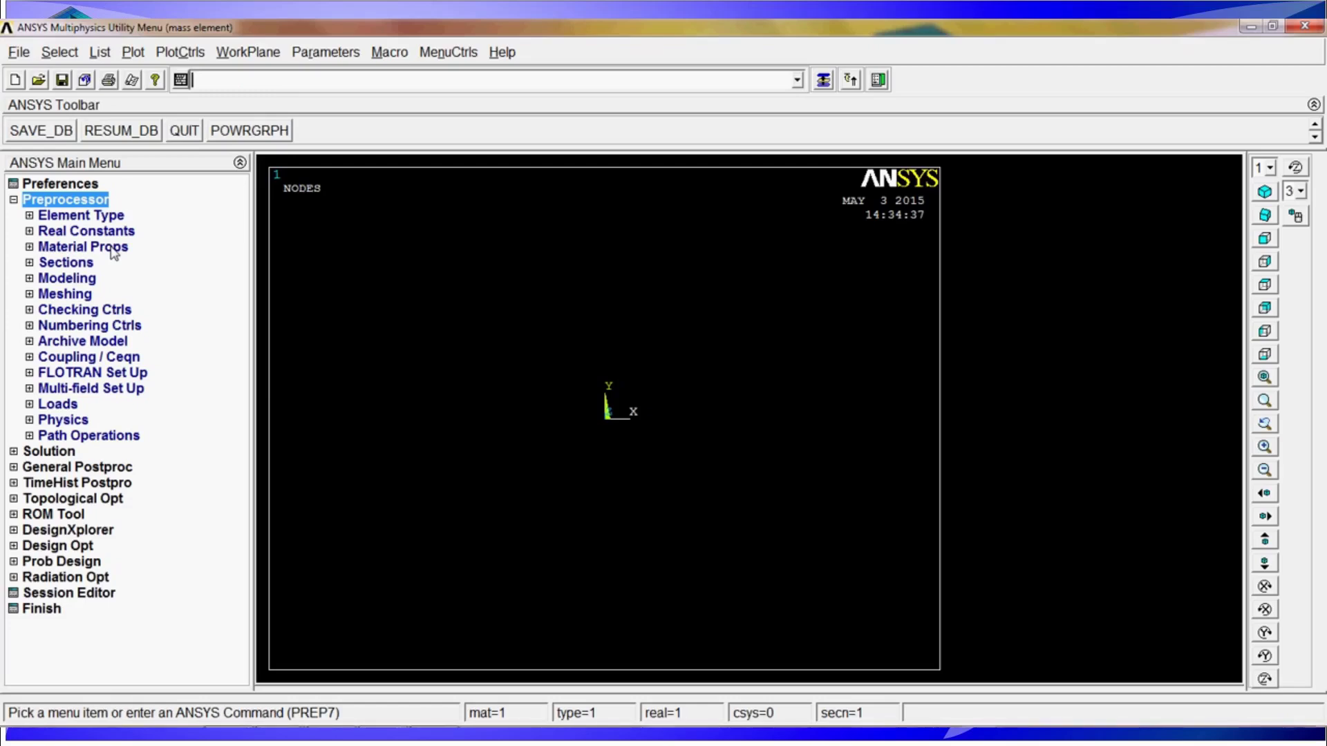
text(rectn)
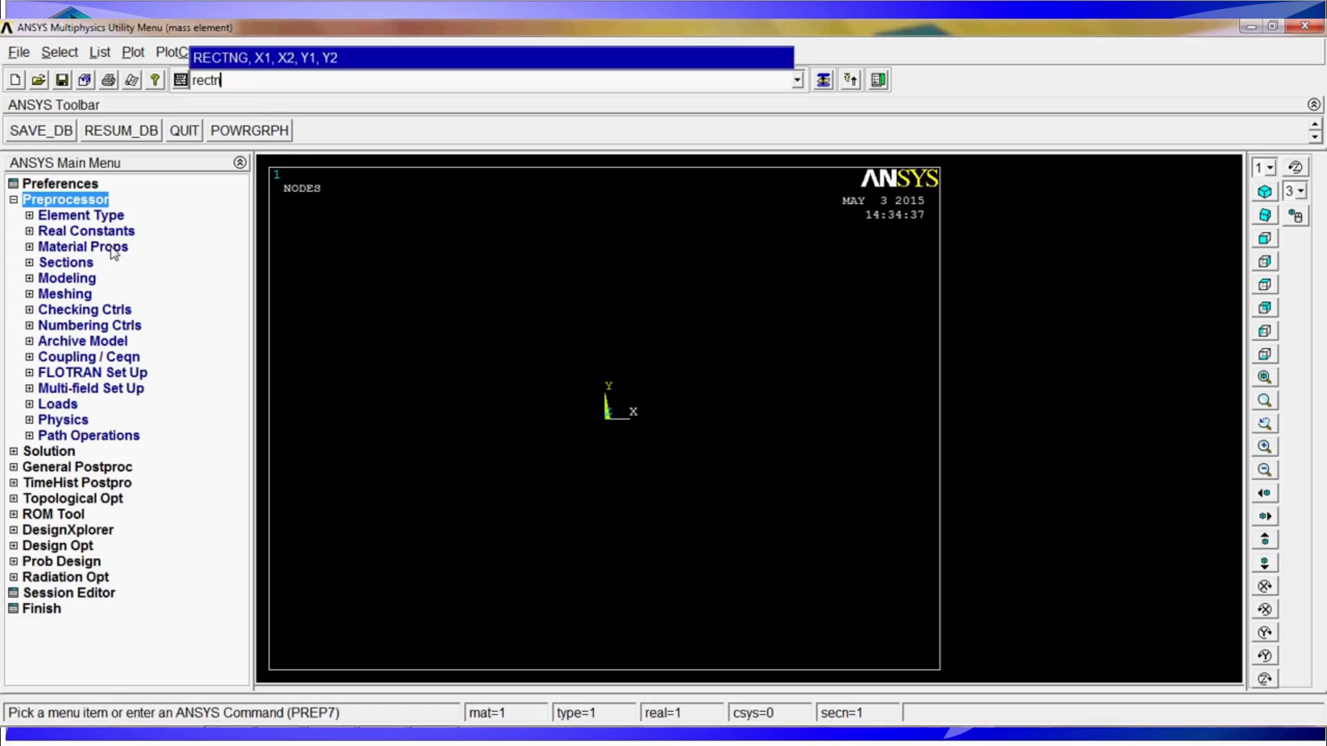
text(g,0,100/1000,0,100/1000)
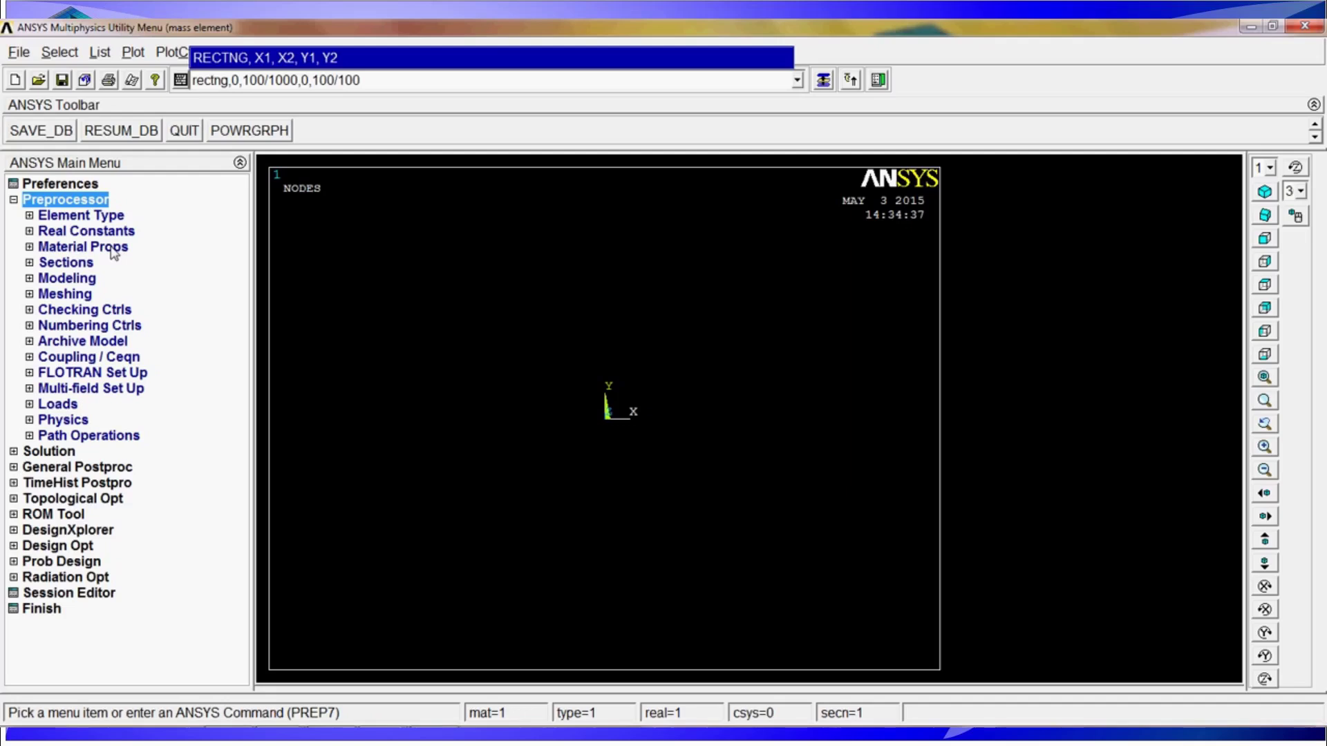
key(Return)
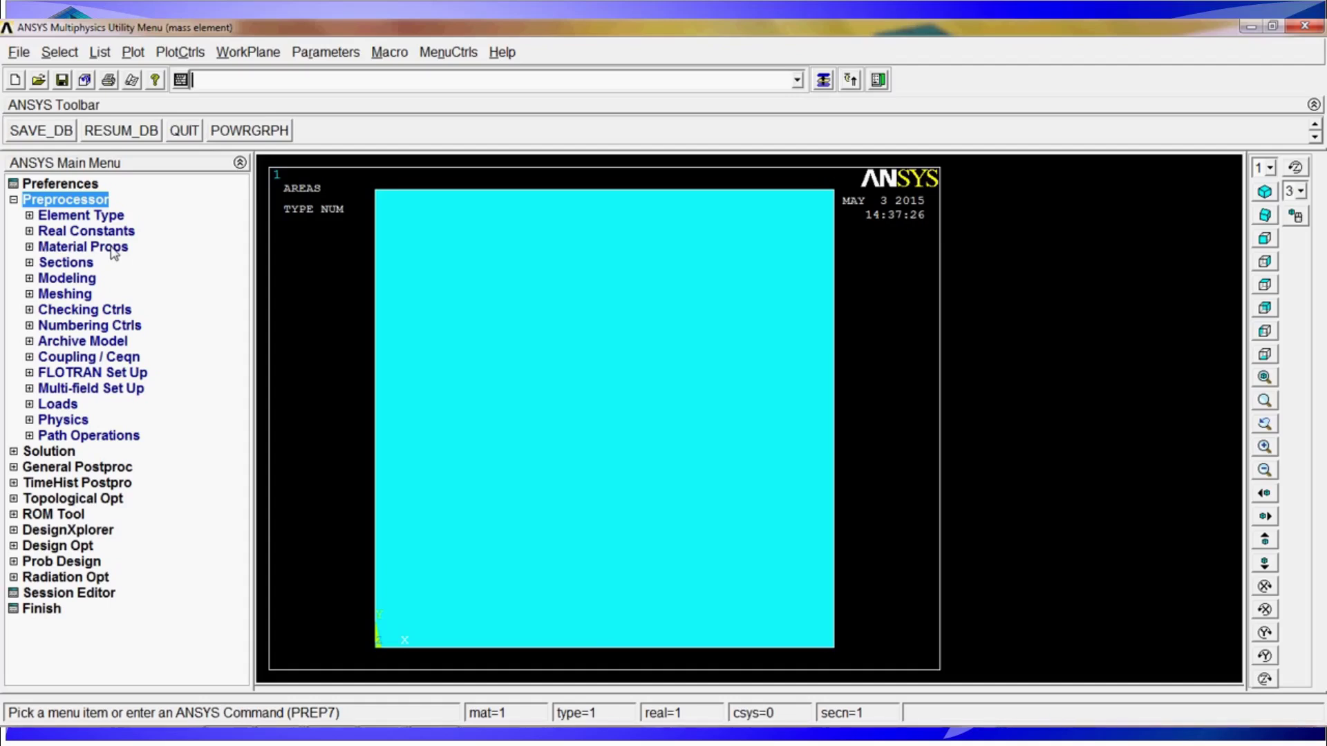
- Assign material 1, type 1 and section 1 to the area and set element size 1/1000
text(aatt)
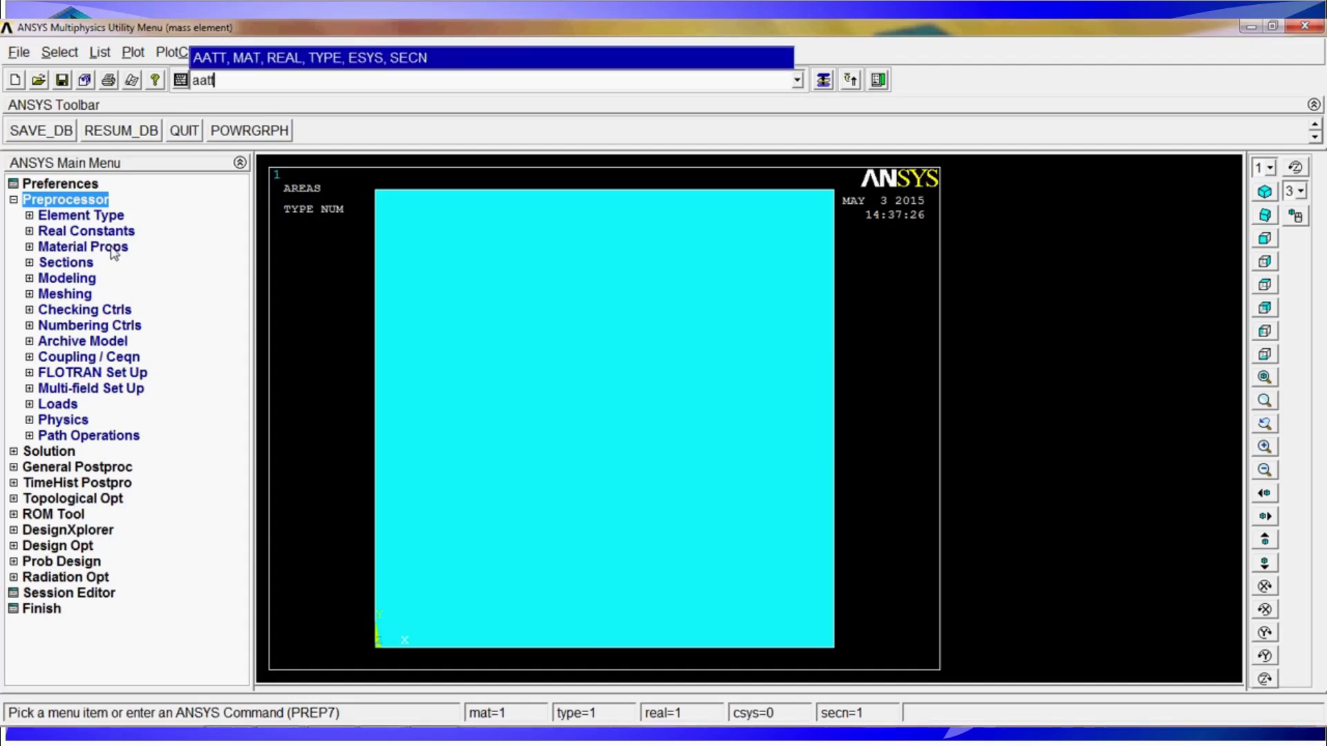
text(,1,,1,,1)
key(Return)
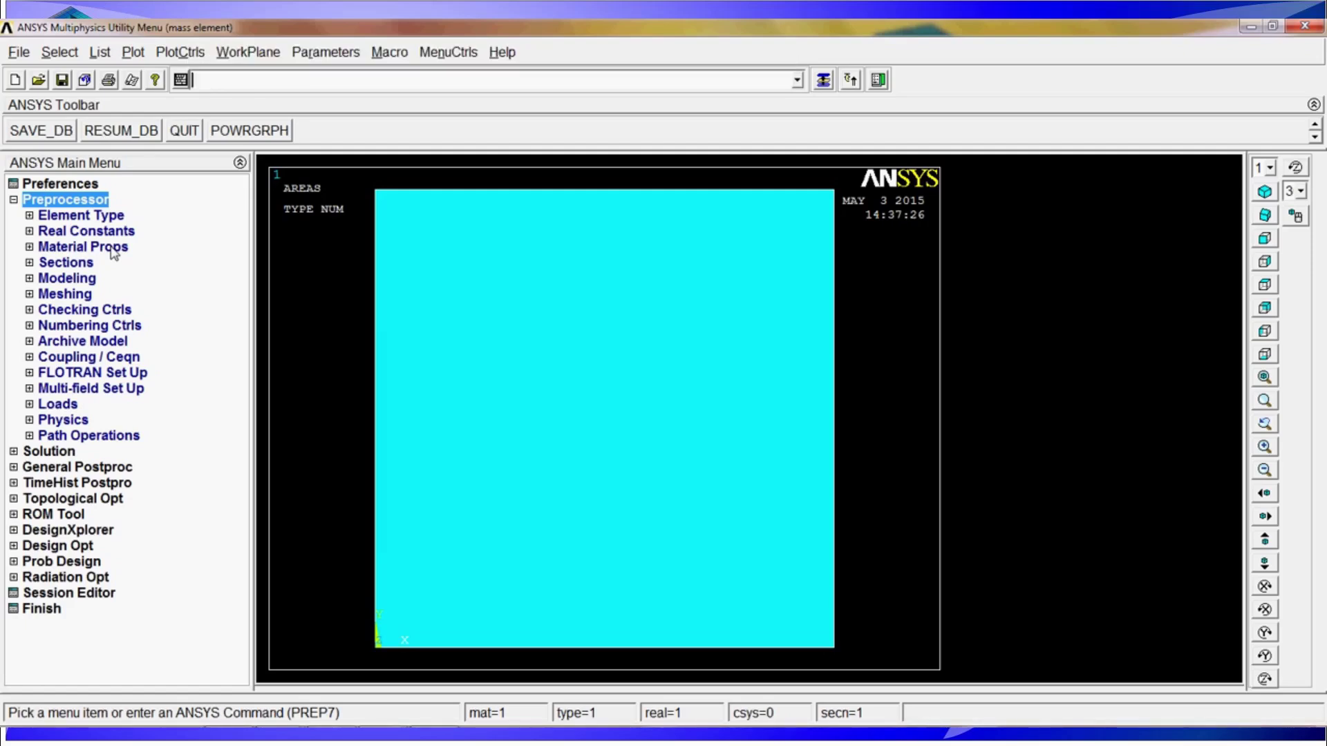
text(esiz)
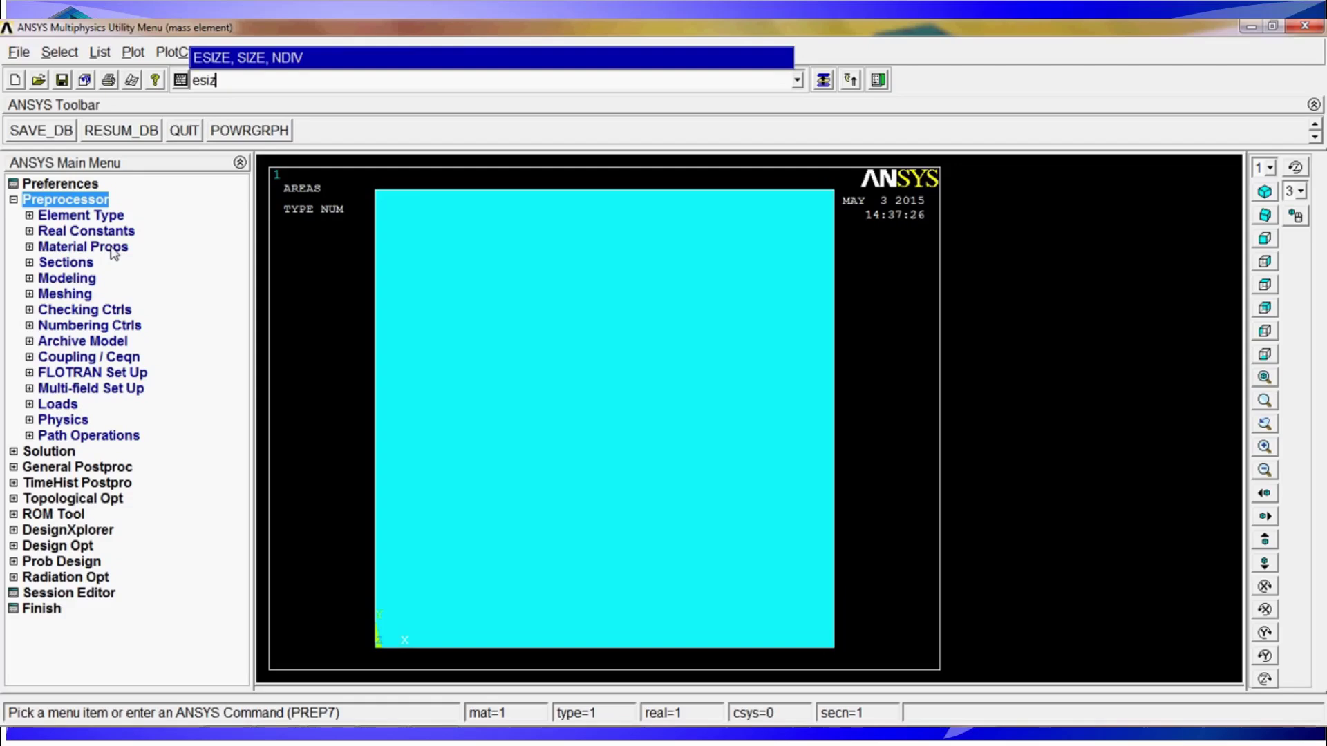
text(e)
key(ctrl+a)
text(esize,1/1000)
key(Return)
- Mesh all areas of the plate with amesh,all
text(ame)
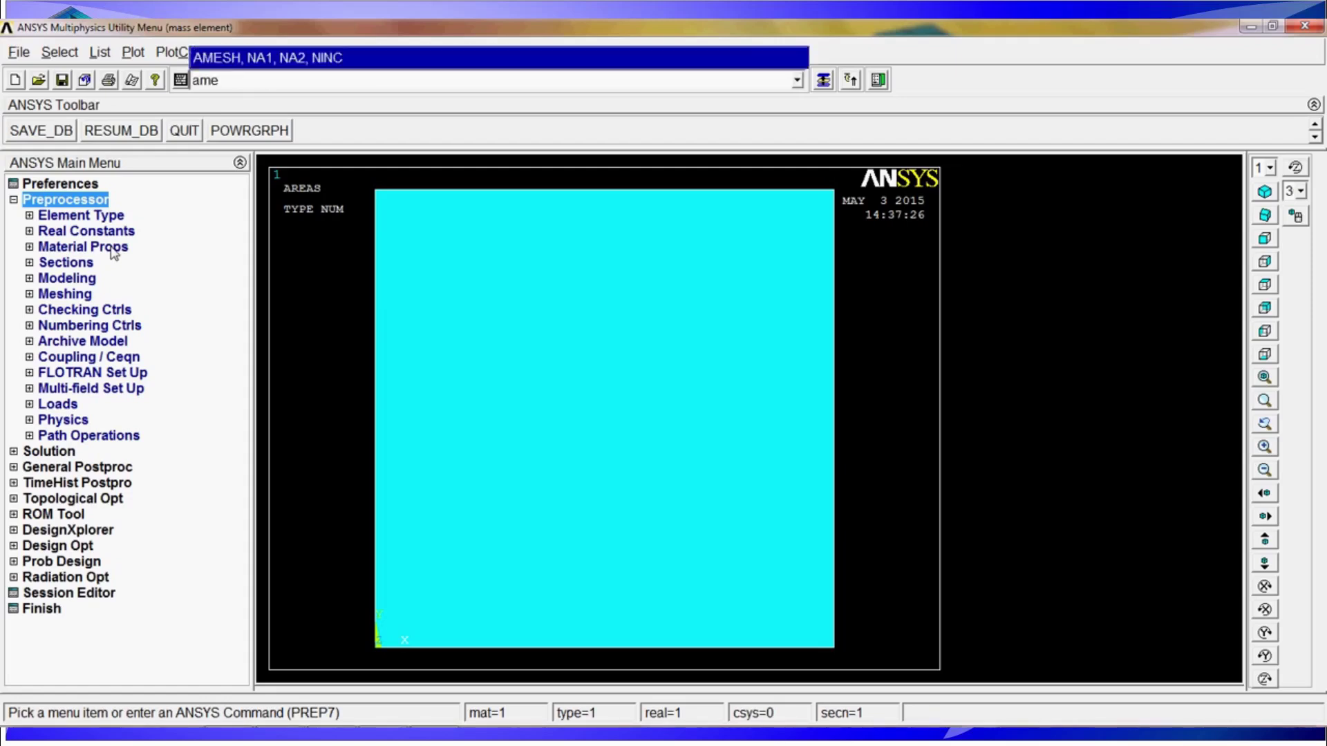
text(sha,aklkl=)
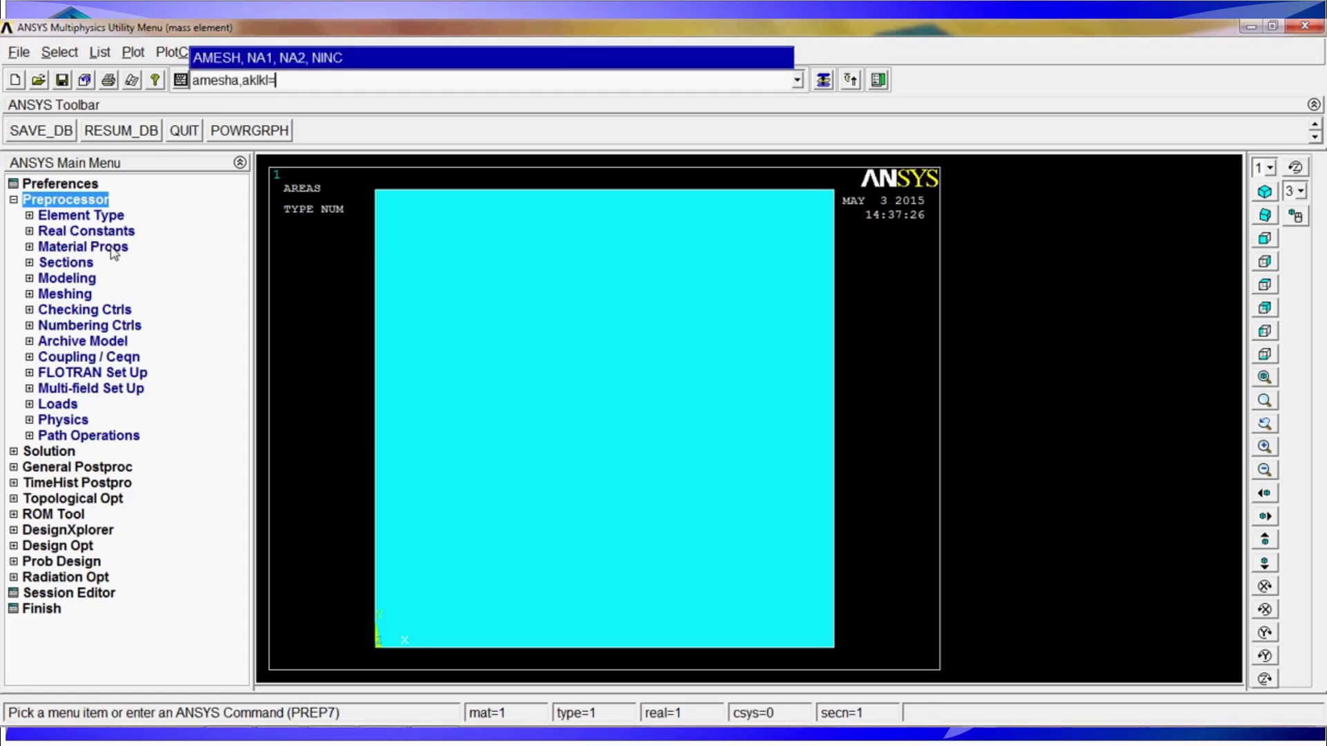
key(BackSpace)
key(BackSpace)
key(BackSpace)
key(BackSpace)
key(BackSpace)
key(BackSpace)
key(BackSpace)
key(BackSpace)
text(,all)
key(Return)
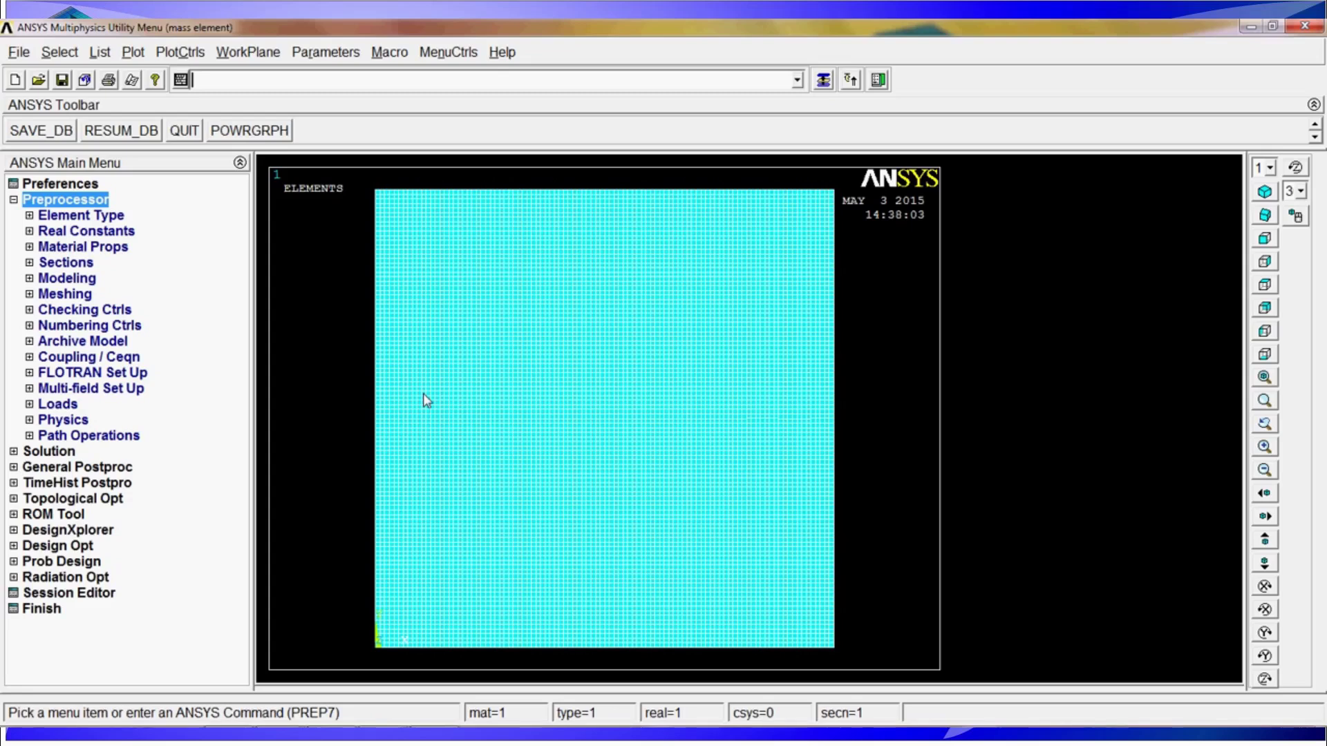
- Open the defined element types list and start adding a type, scrolling the element library
click(103, 215)
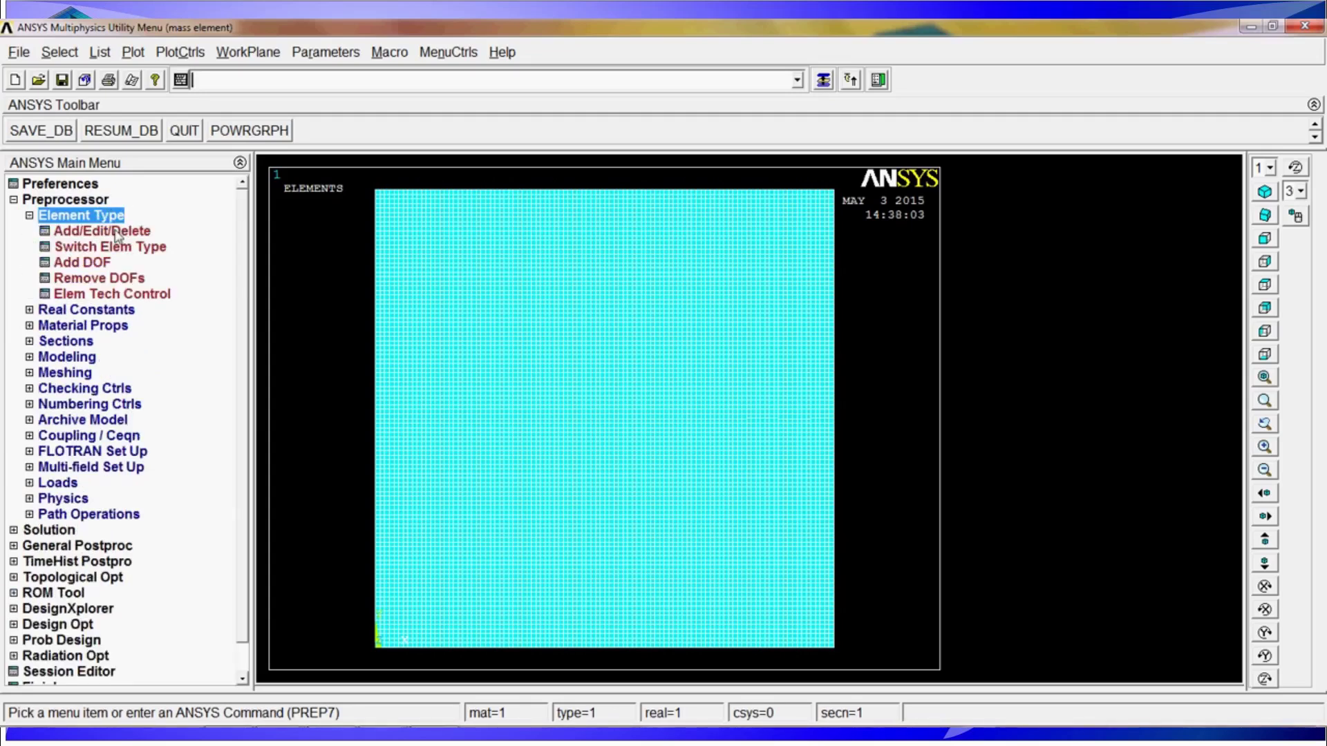
click(114, 231)
click(125, 451)
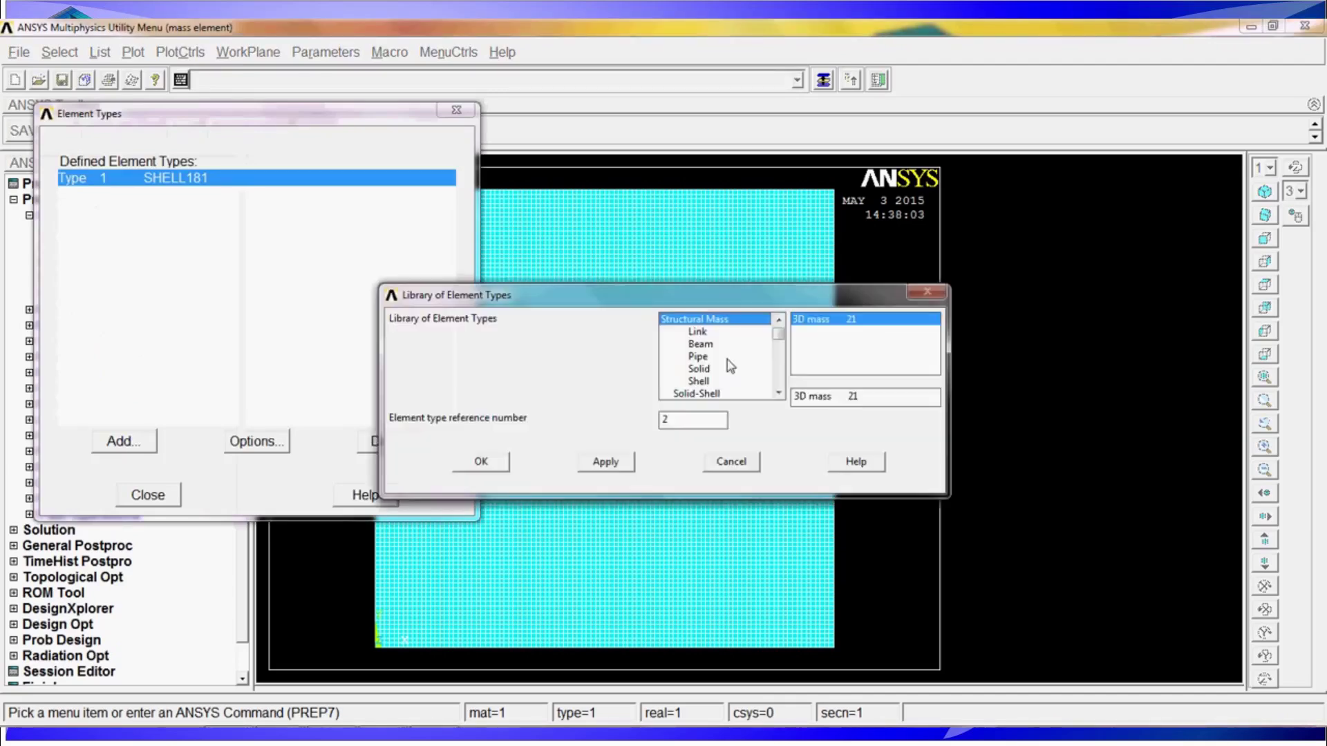
click(779, 393)
click(779, 392)
click(779, 393)
click(779, 393)
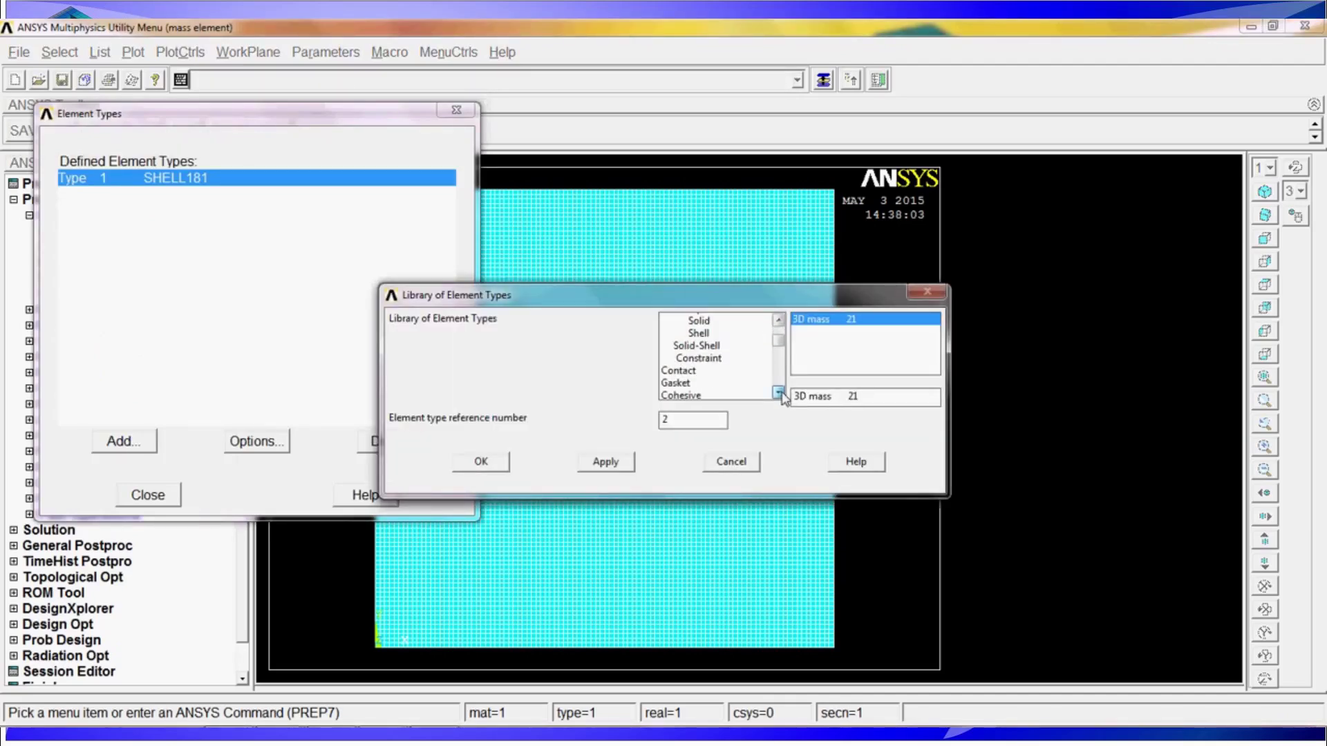
click(780, 392)
click(780, 393)
click(779, 393)
click(780, 392)
click(780, 393)
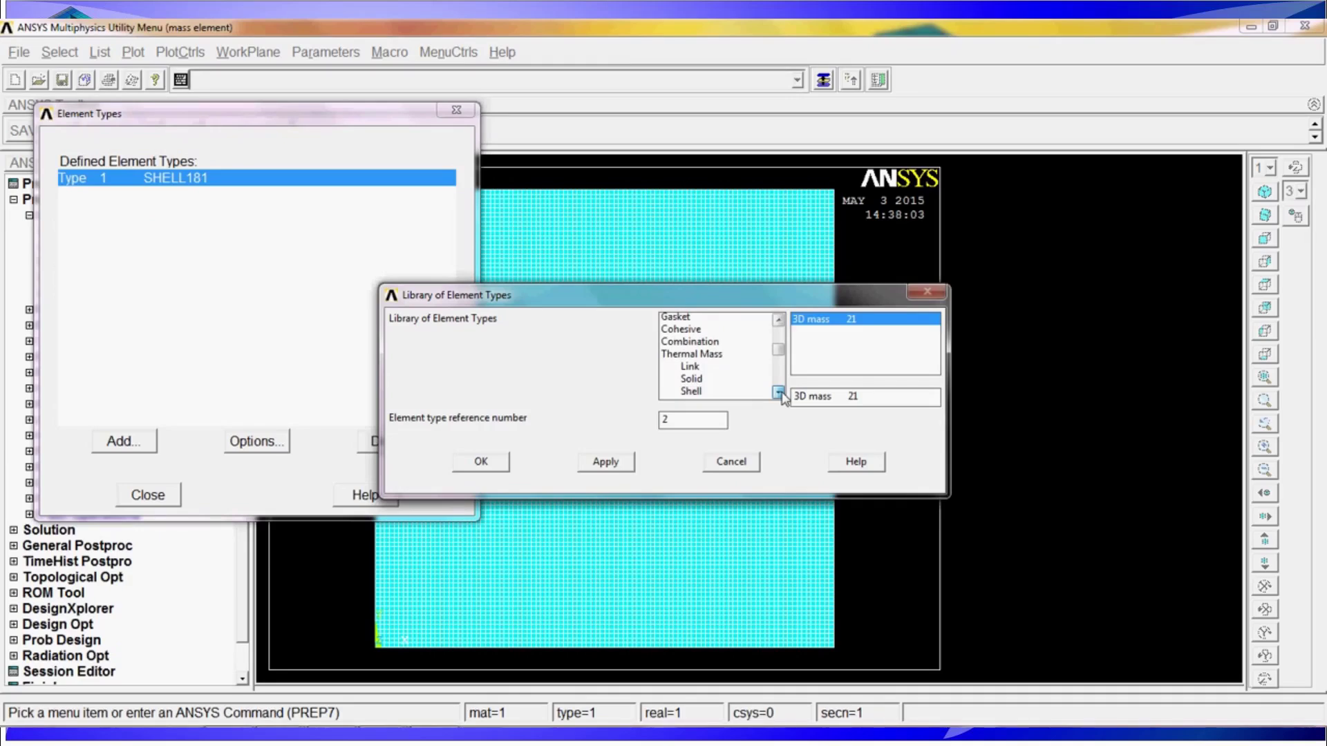
click(780, 393)
click(779, 393)
click(779, 392)
click(779, 393)
click(779, 393)
click(779, 392)
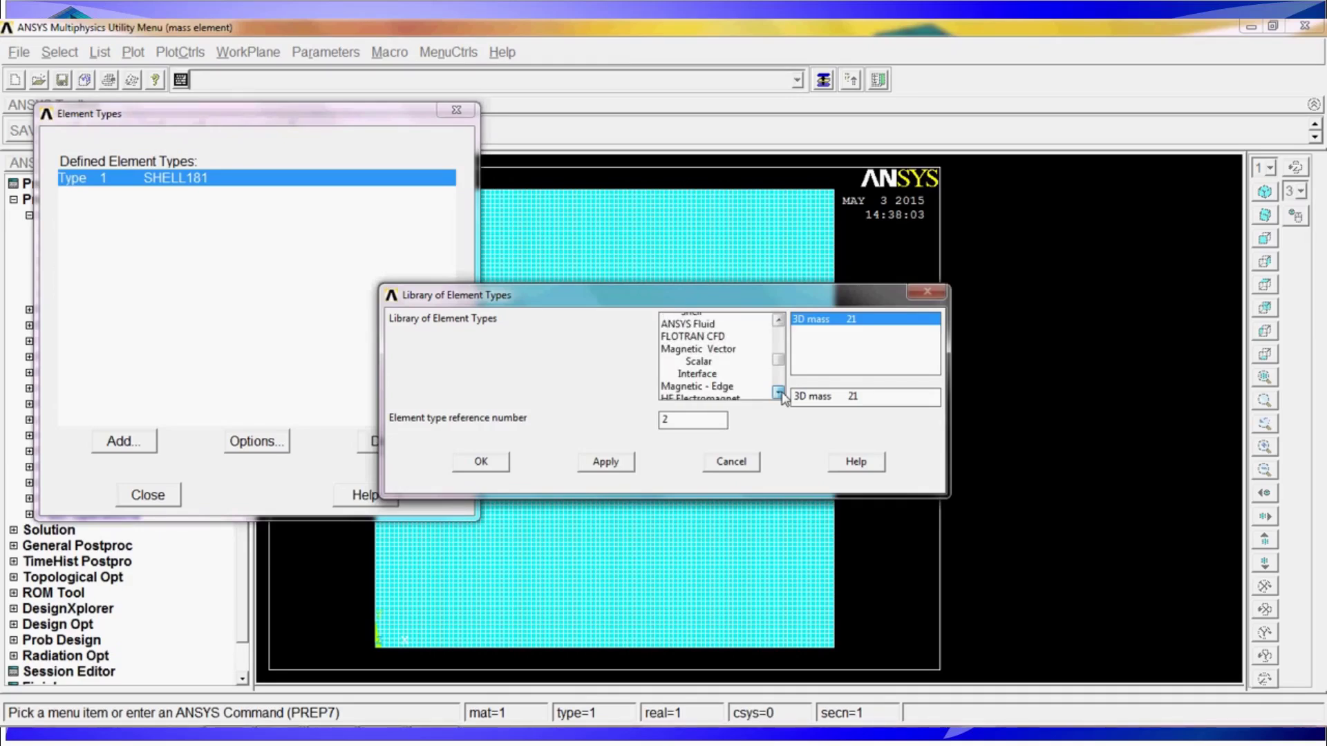
click(779, 392)
click(779, 392)
click(779, 392)
click(779, 392)
click(779, 393)
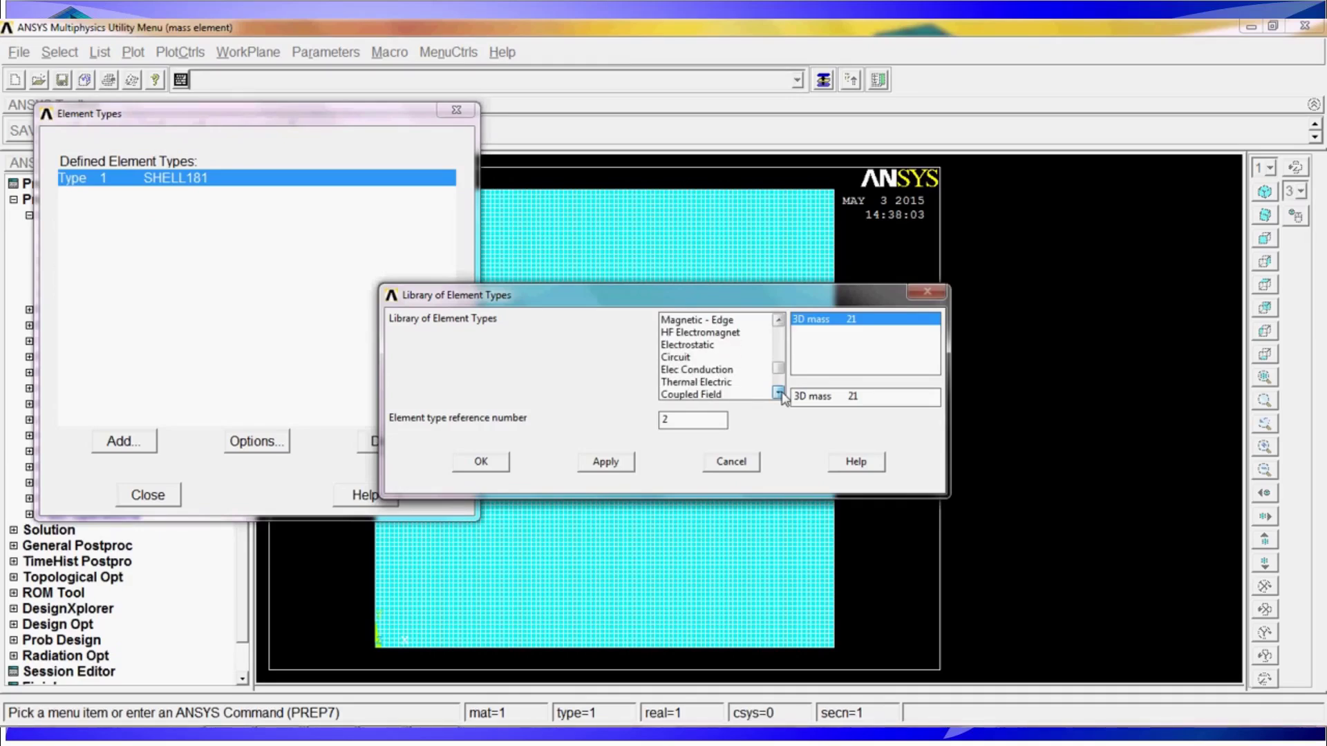
click(779, 393)
click(779, 393)
click(779, 393)
click(779, 392)
click(779, 392)
click(779, 392)
click(779, 393)
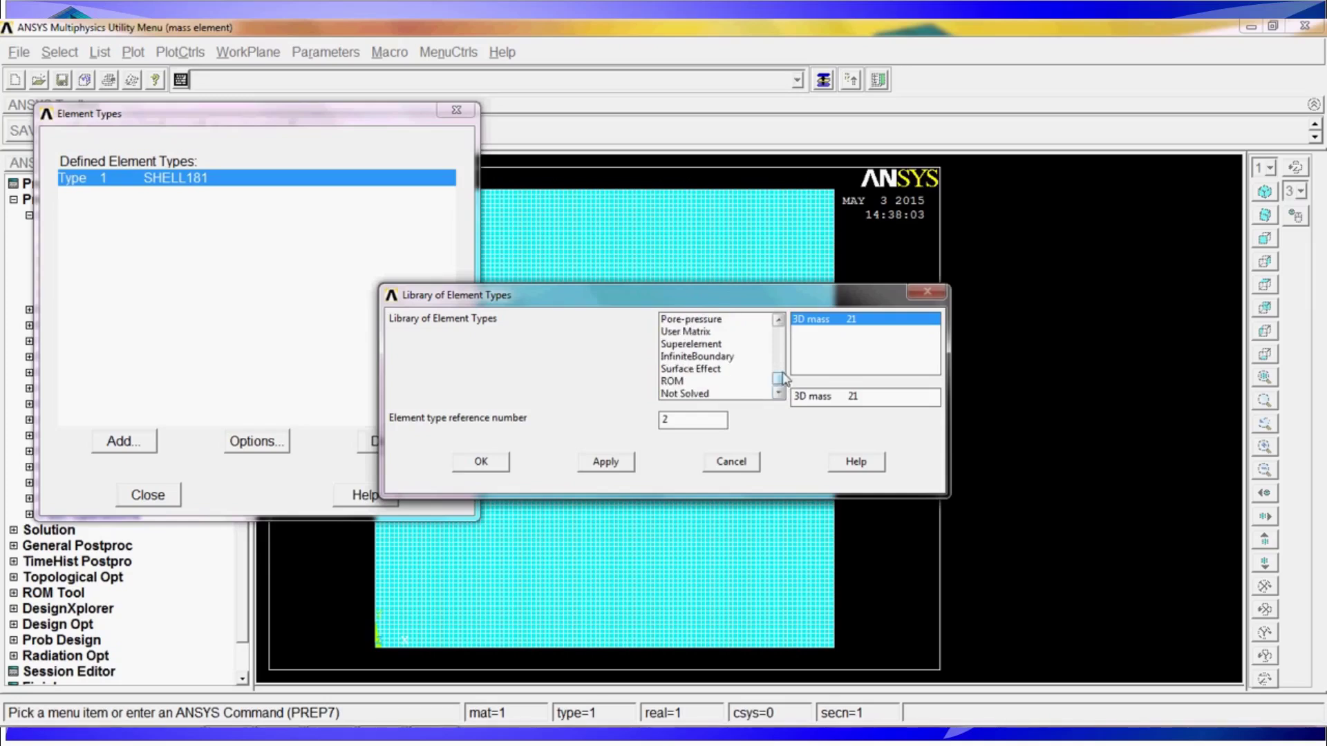
drag(779, 379, 779, 323)
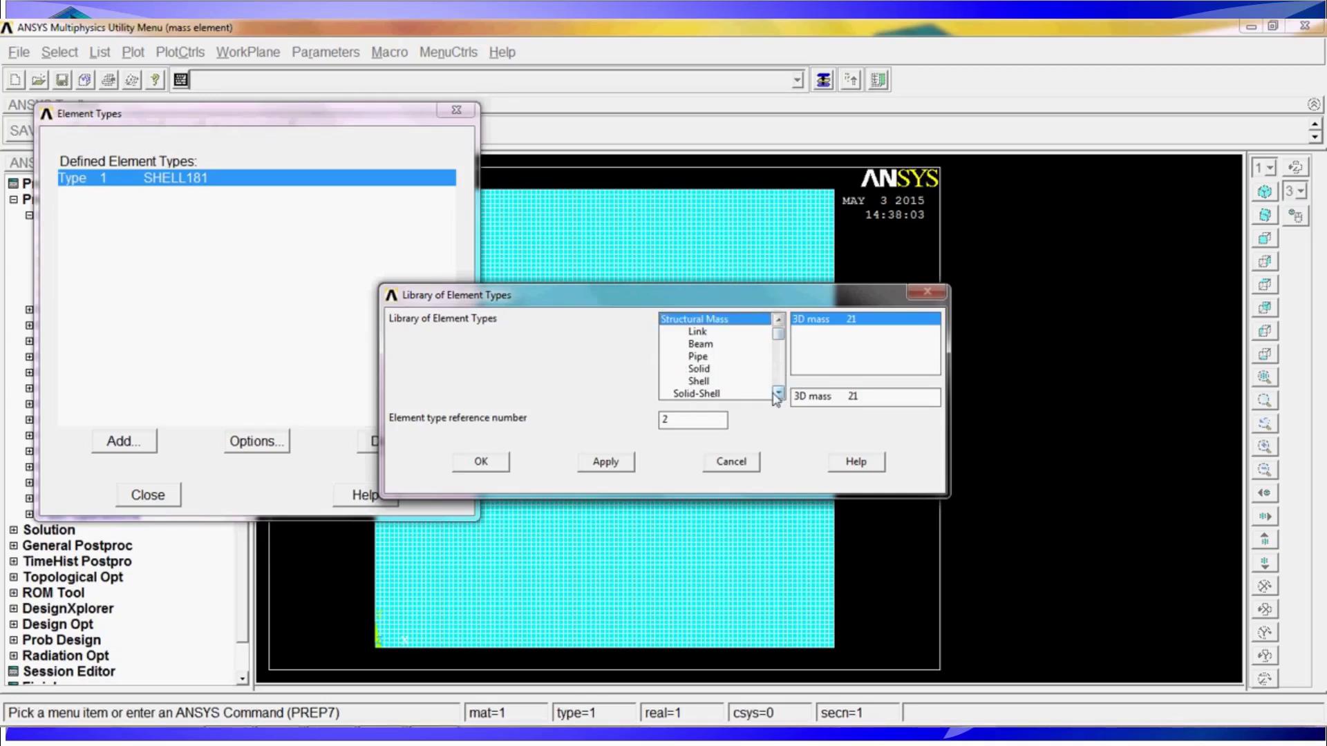
scroll(744, 367, down, 3)
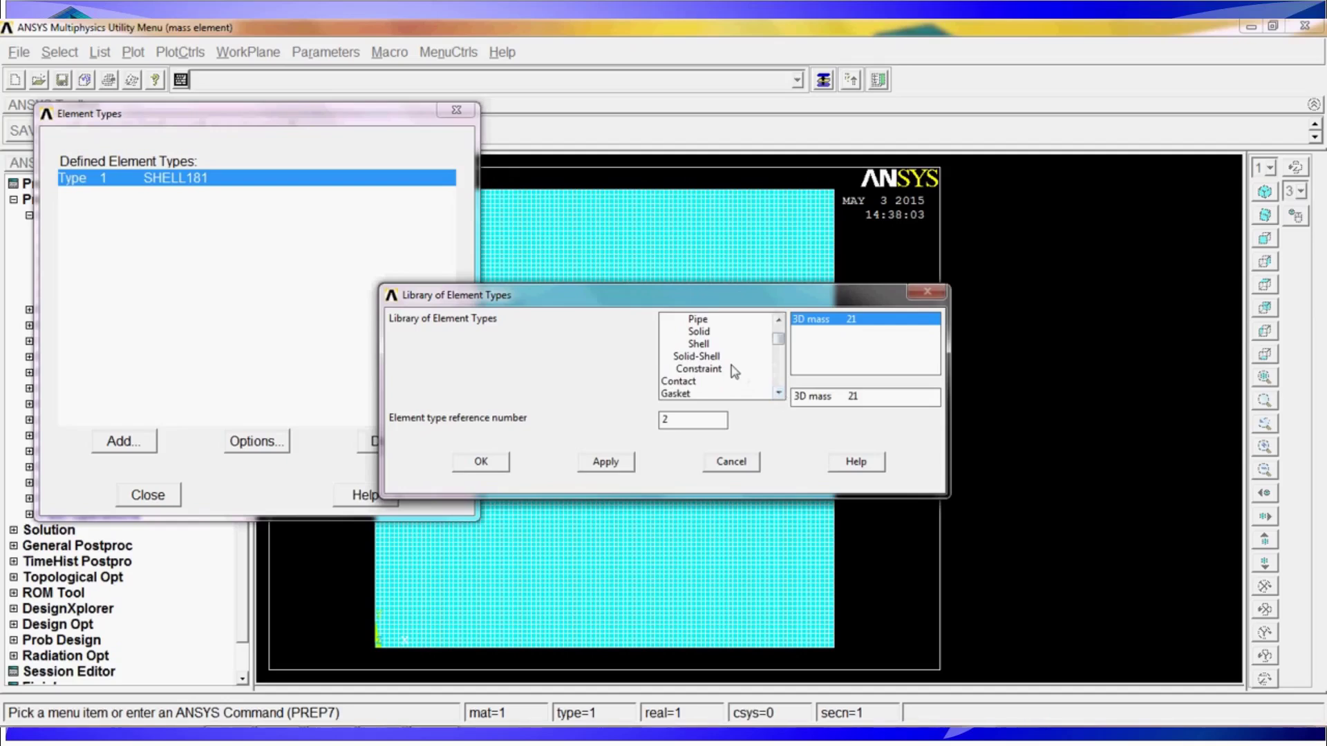
- Browse the solid-shell, contact, gasket, combination, thermal mass and FLOTRAN categories, then cancel without adding
click(732, 369)
click(719, 356)
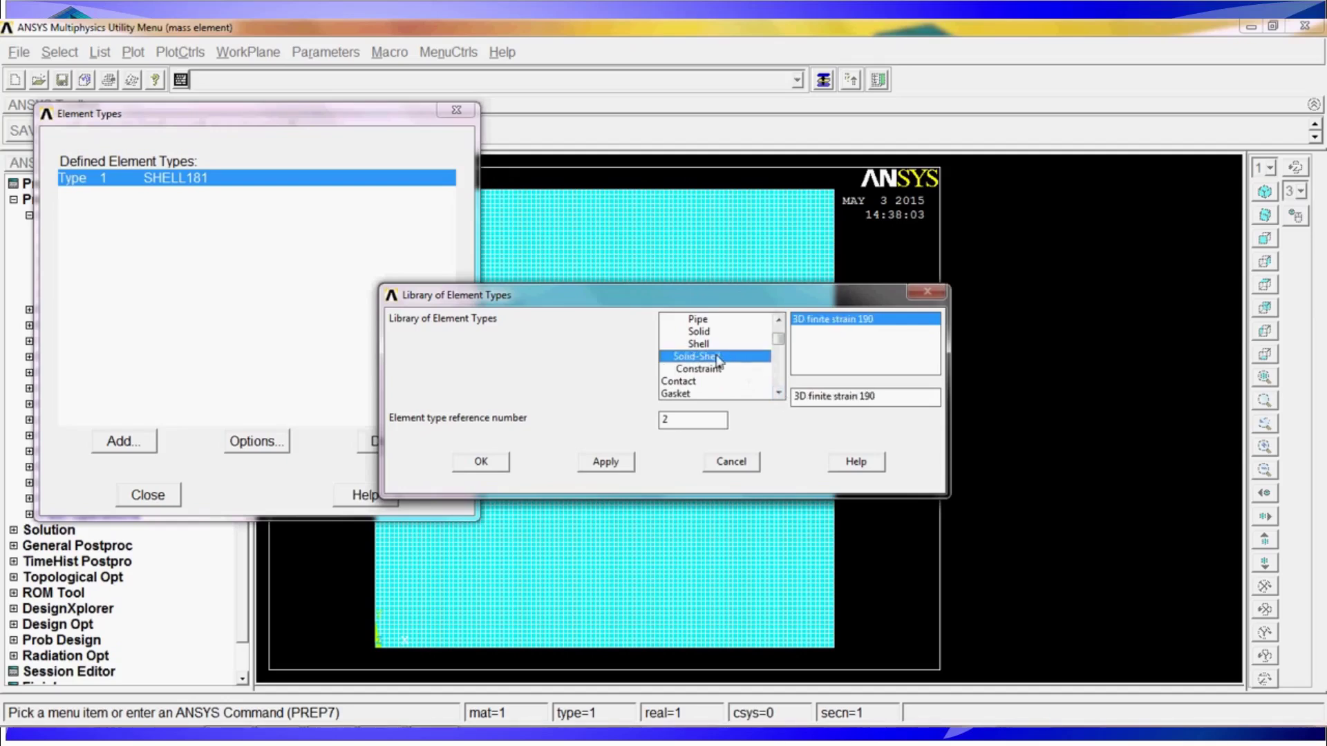
click(691, 384)
click(696, 396)
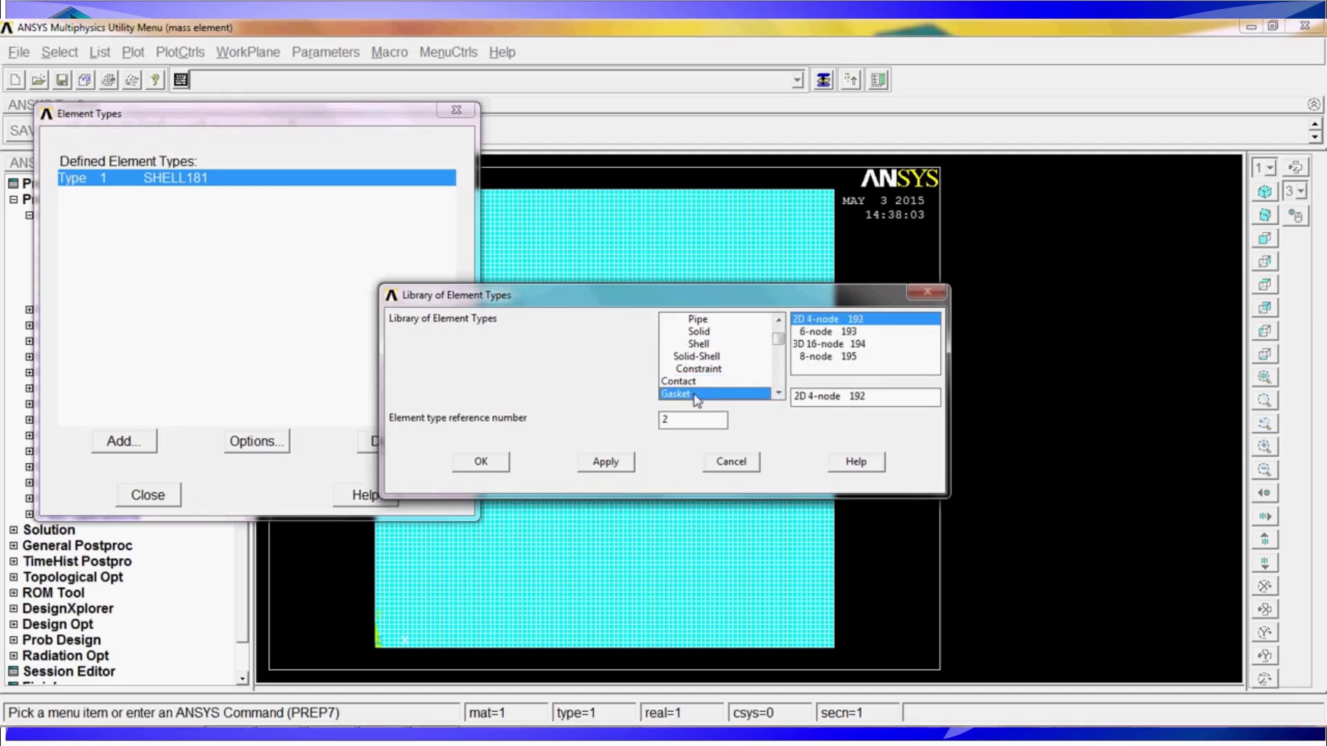
scroll(697, 399, down, 1)
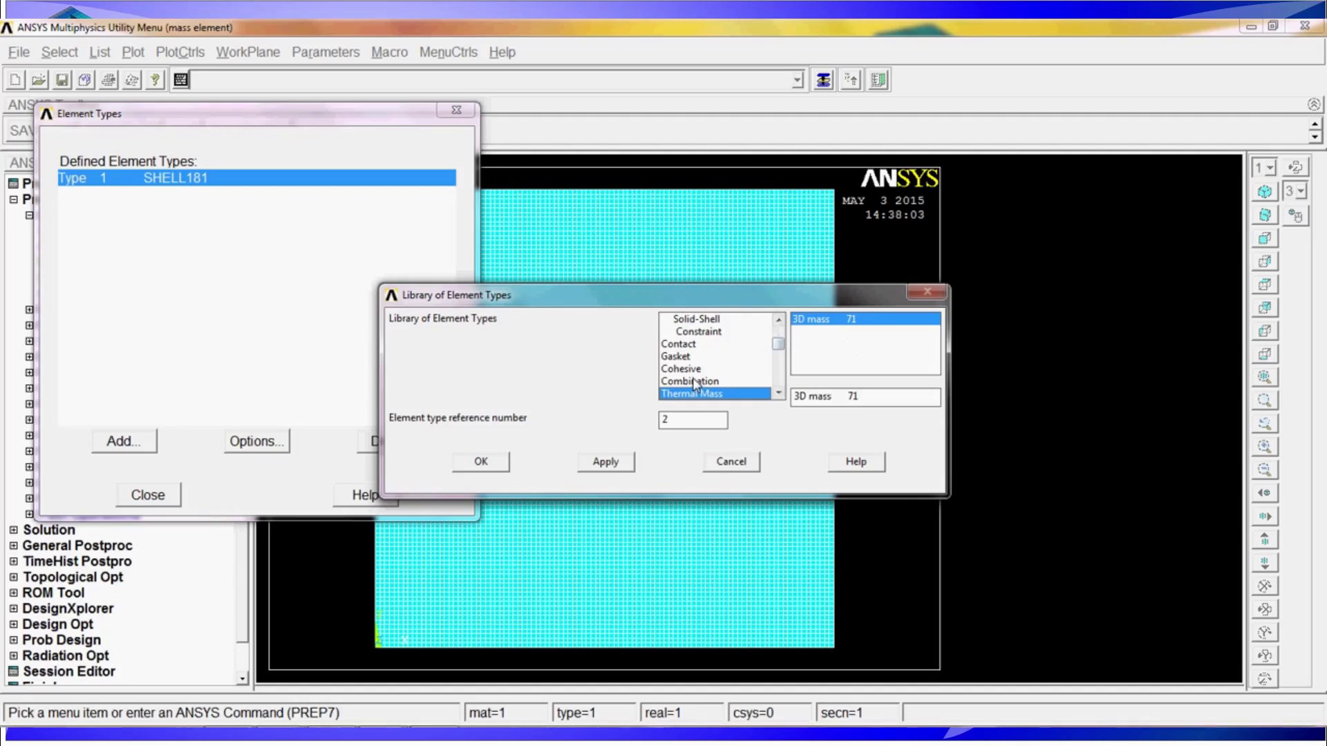
click(693, 383)
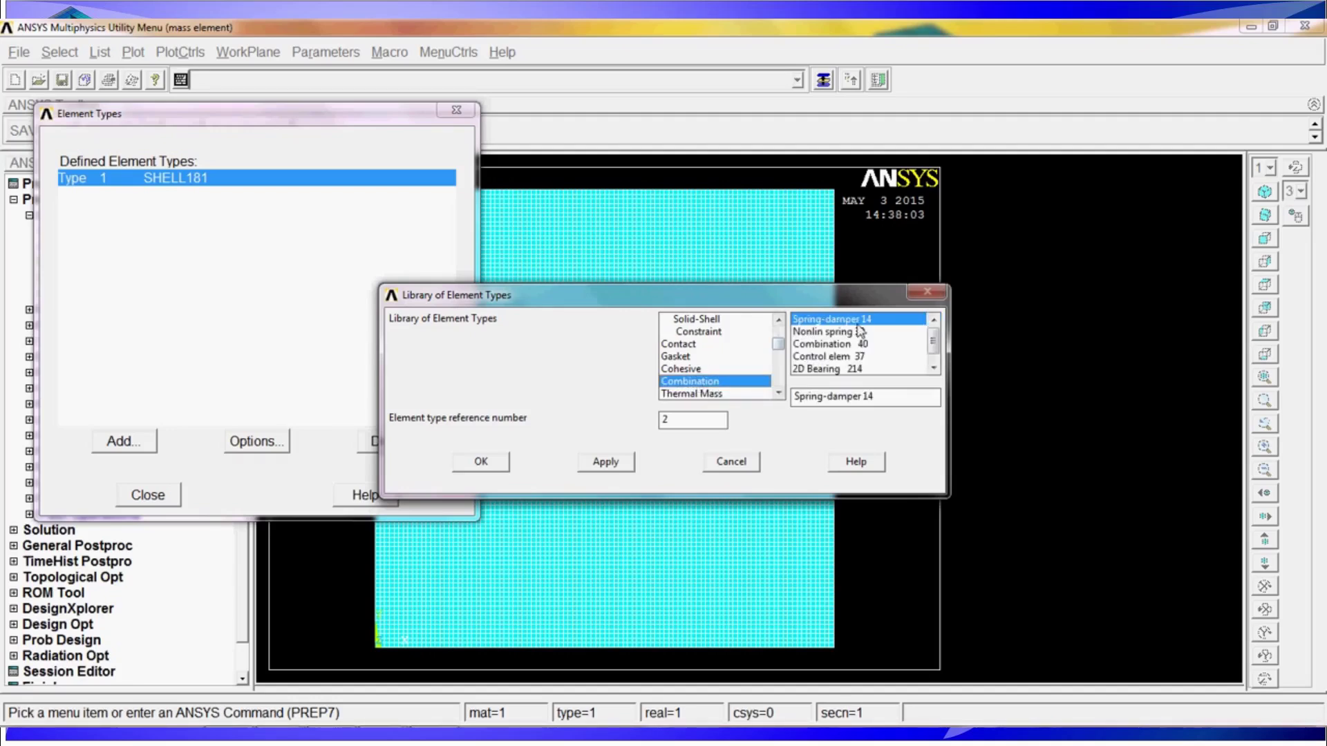
scroll(719, 356, down, 2)
scroll(745, 347, up, 1)
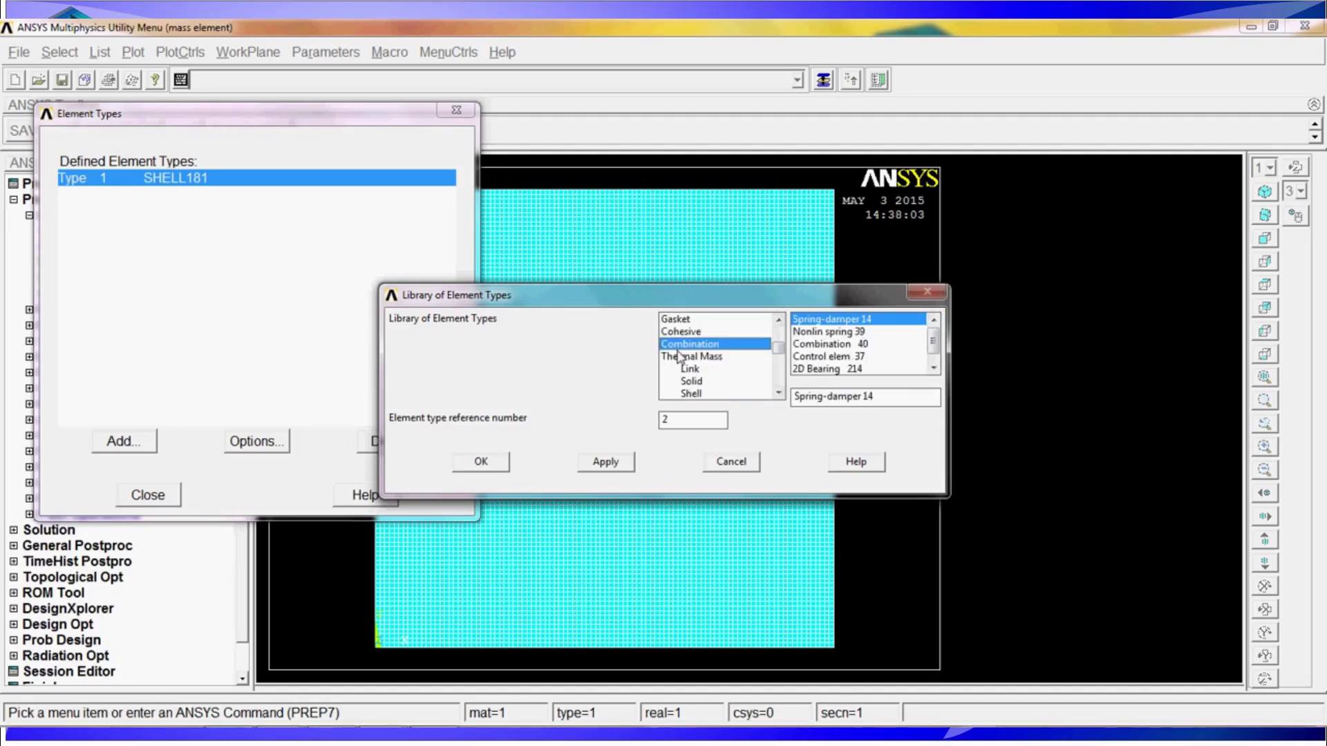
click(747, 356)
scroll(741, 377, down, 3)
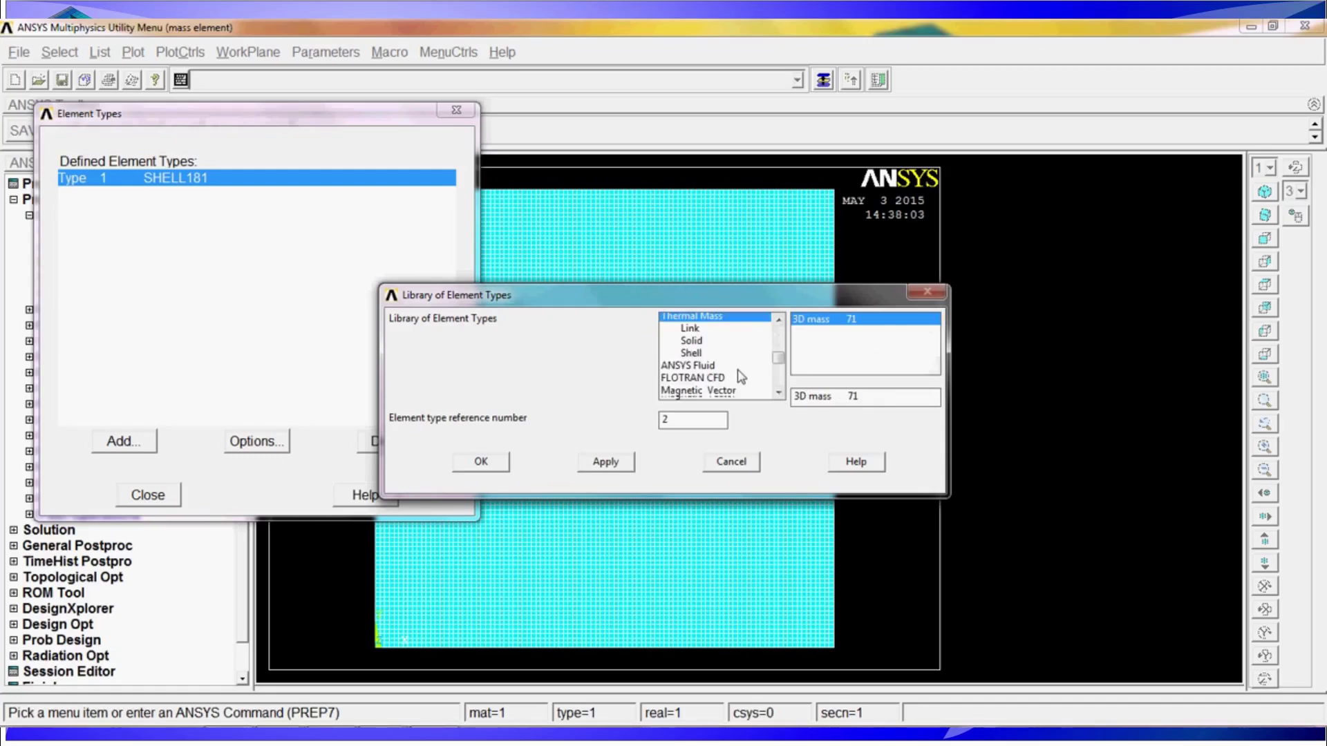
scroll(741, 377, down, 1)
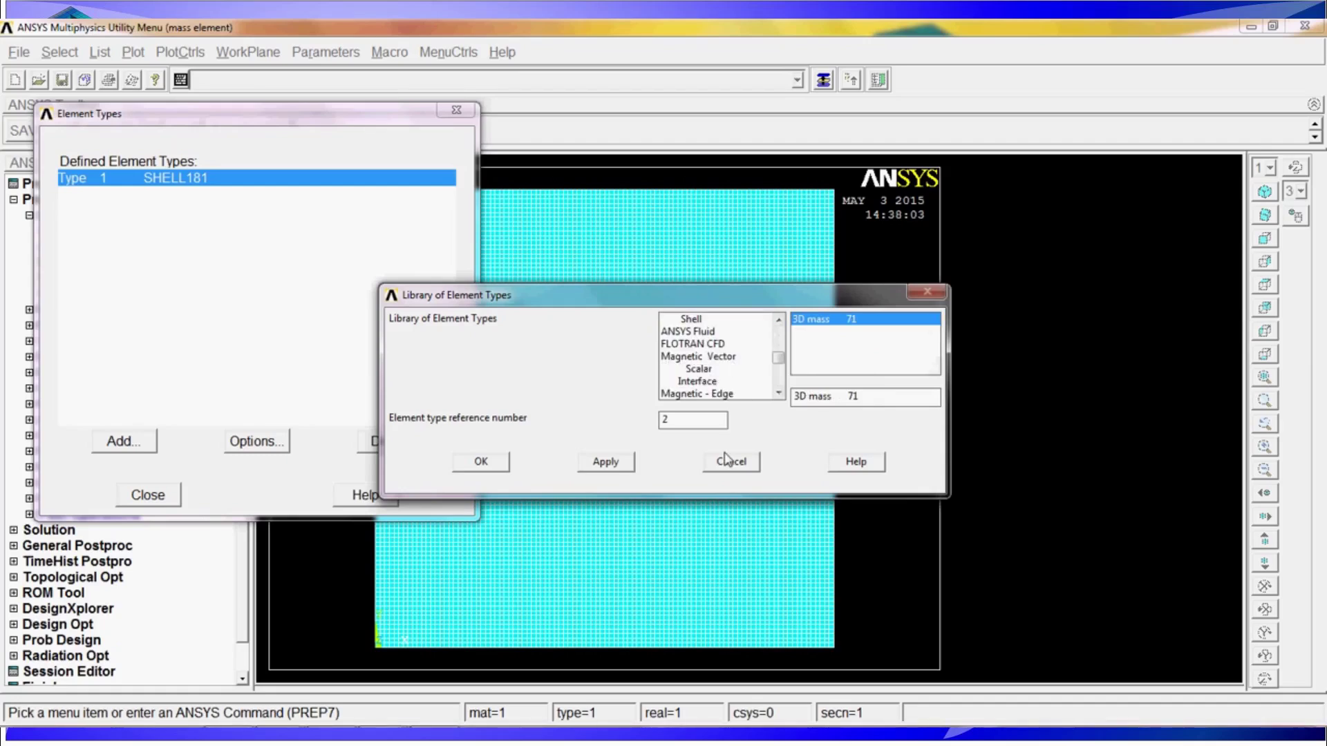
click(743, 343)
scroll(732, 363, down, 1)
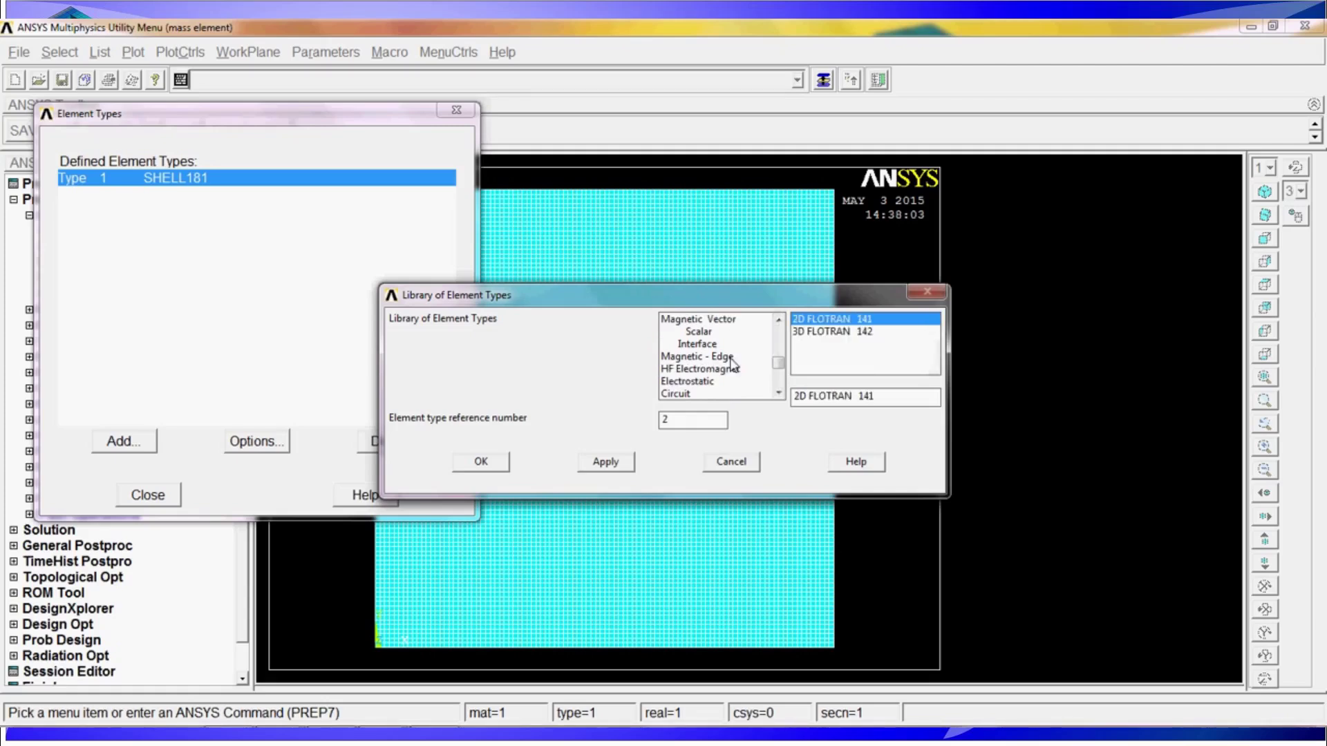
scroll(732, 363, down, 1)
scroll(731, 364, down, 3)
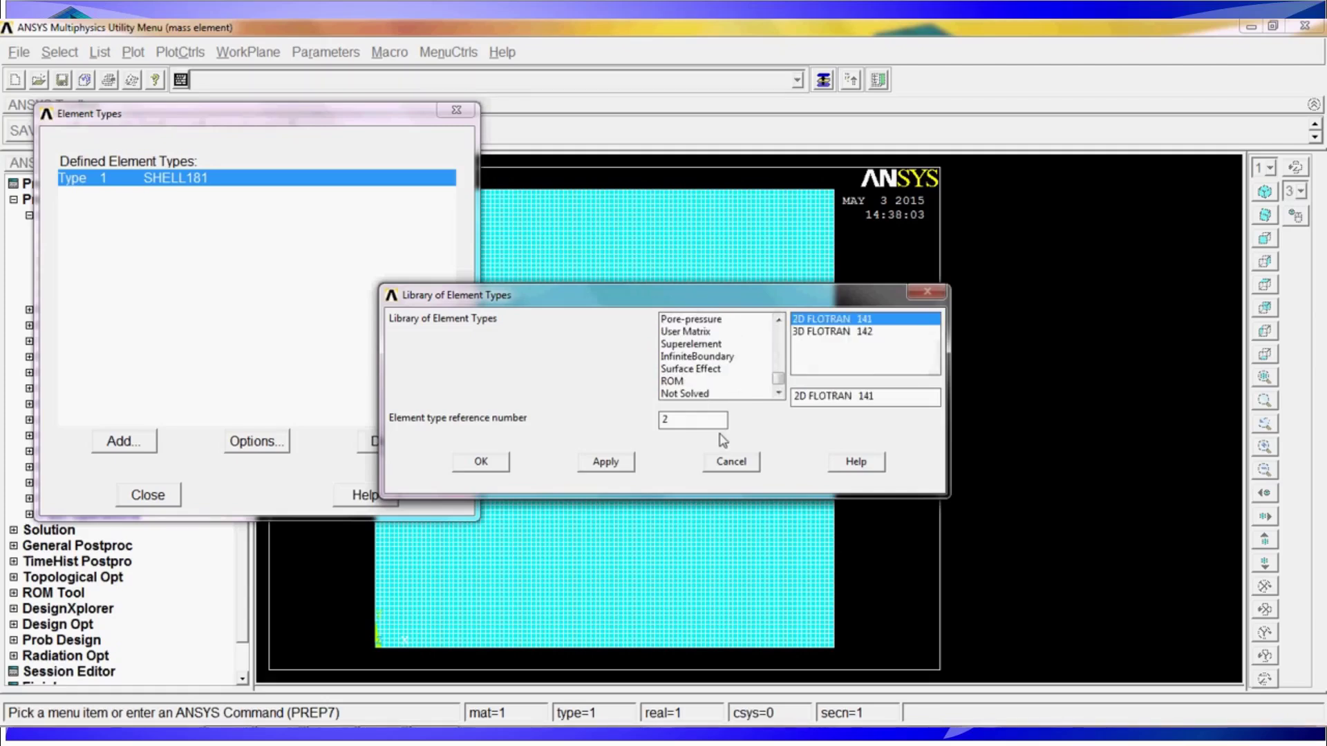
click(731, 462)
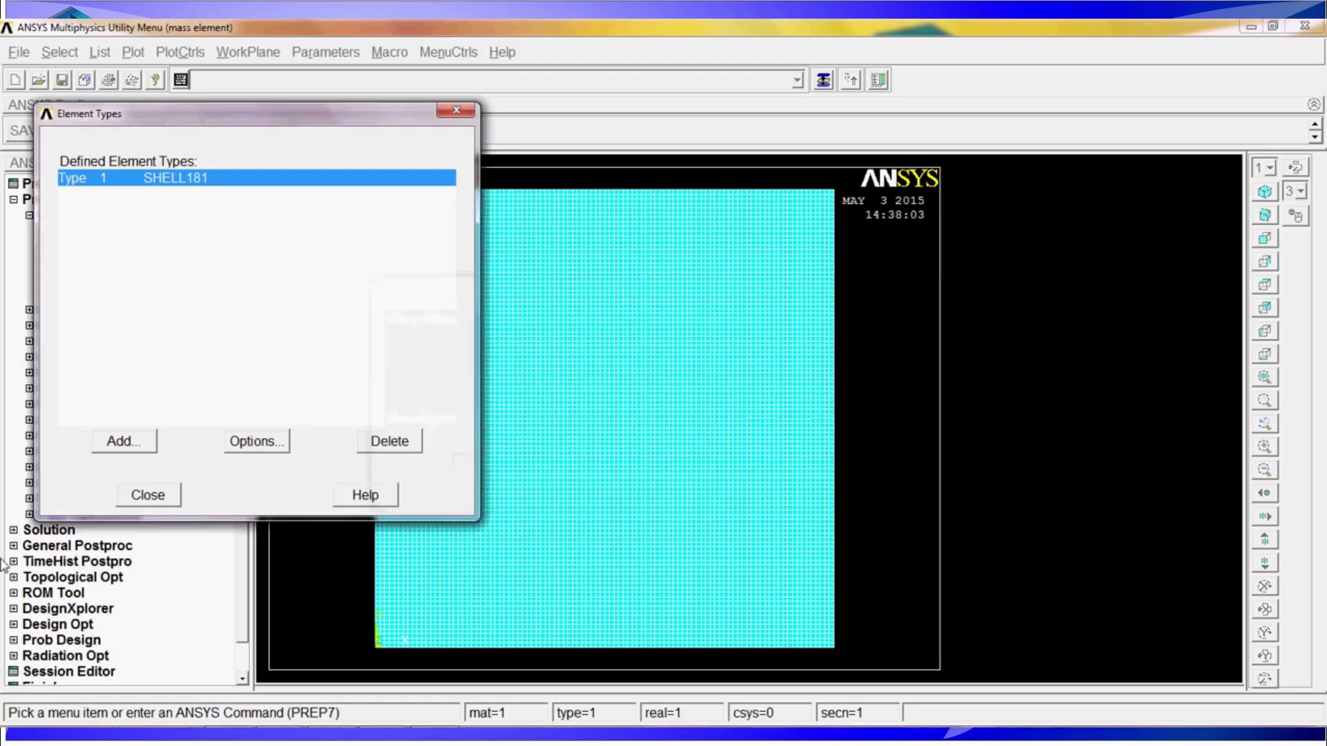
click(148, 495)
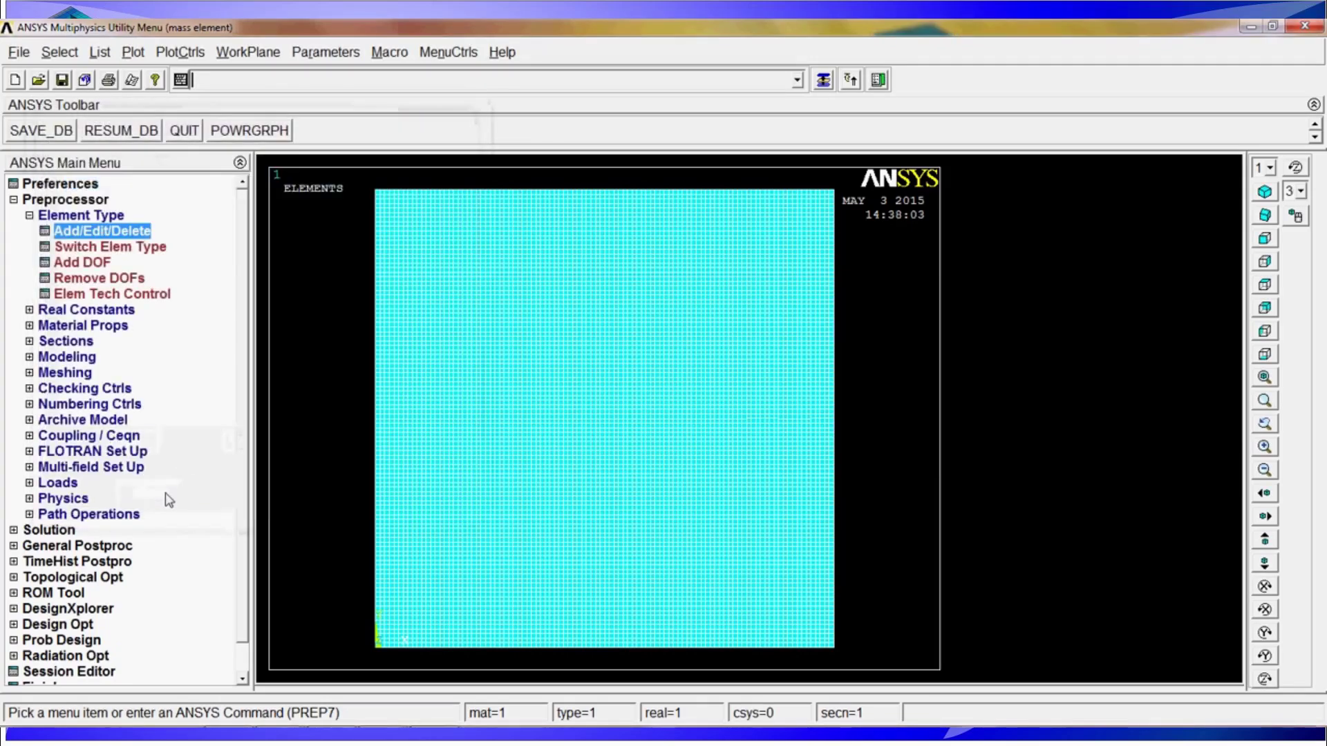
- Define element type 2 as MASS21 with et,2,21 and review its options, leaving them unchanged
text(et)
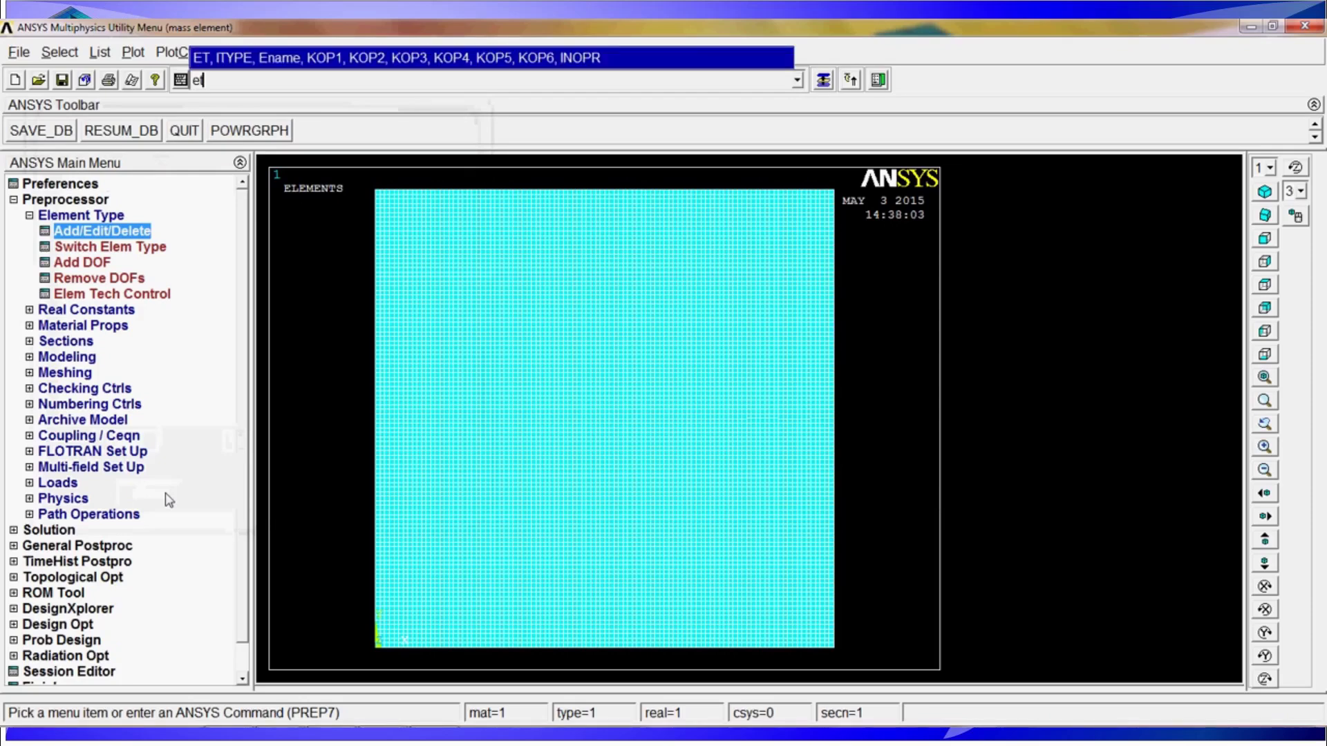
text(,2,21)
key(Return)
click(134, 230)
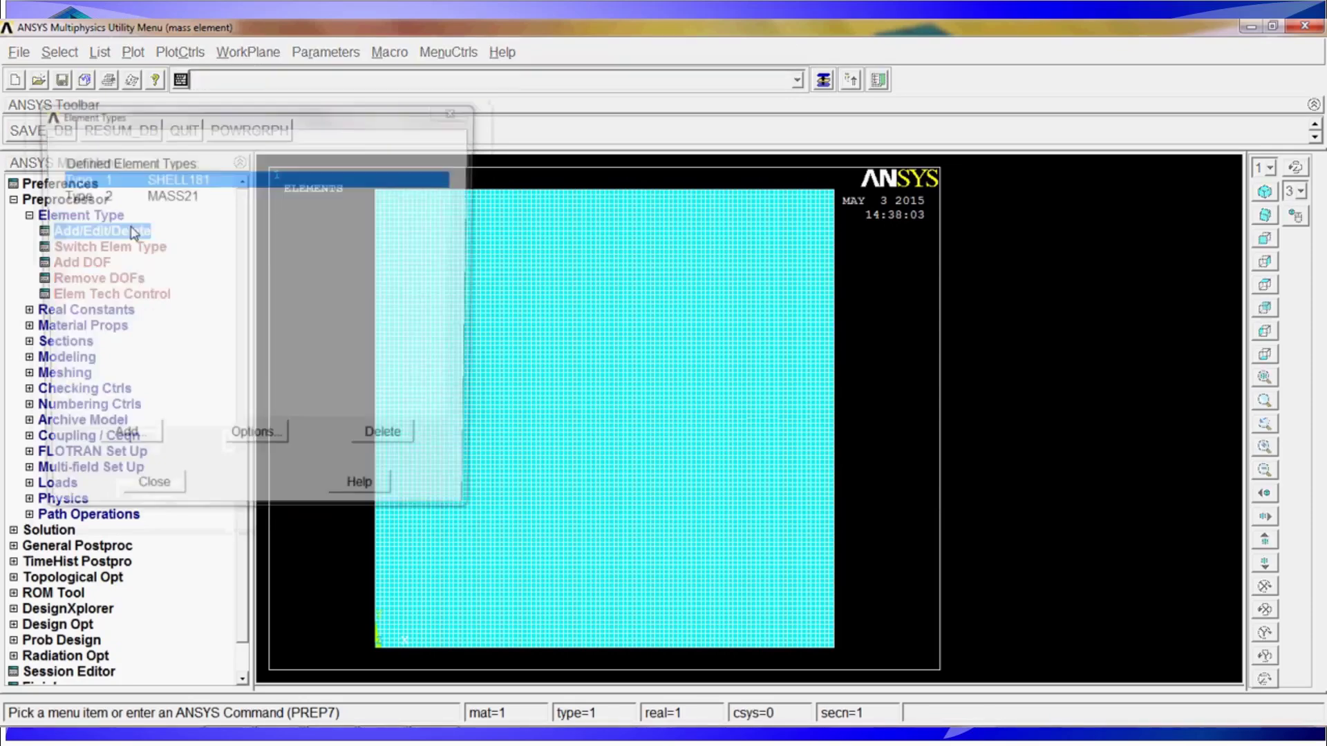
click(170, 196)
click(257, 446)
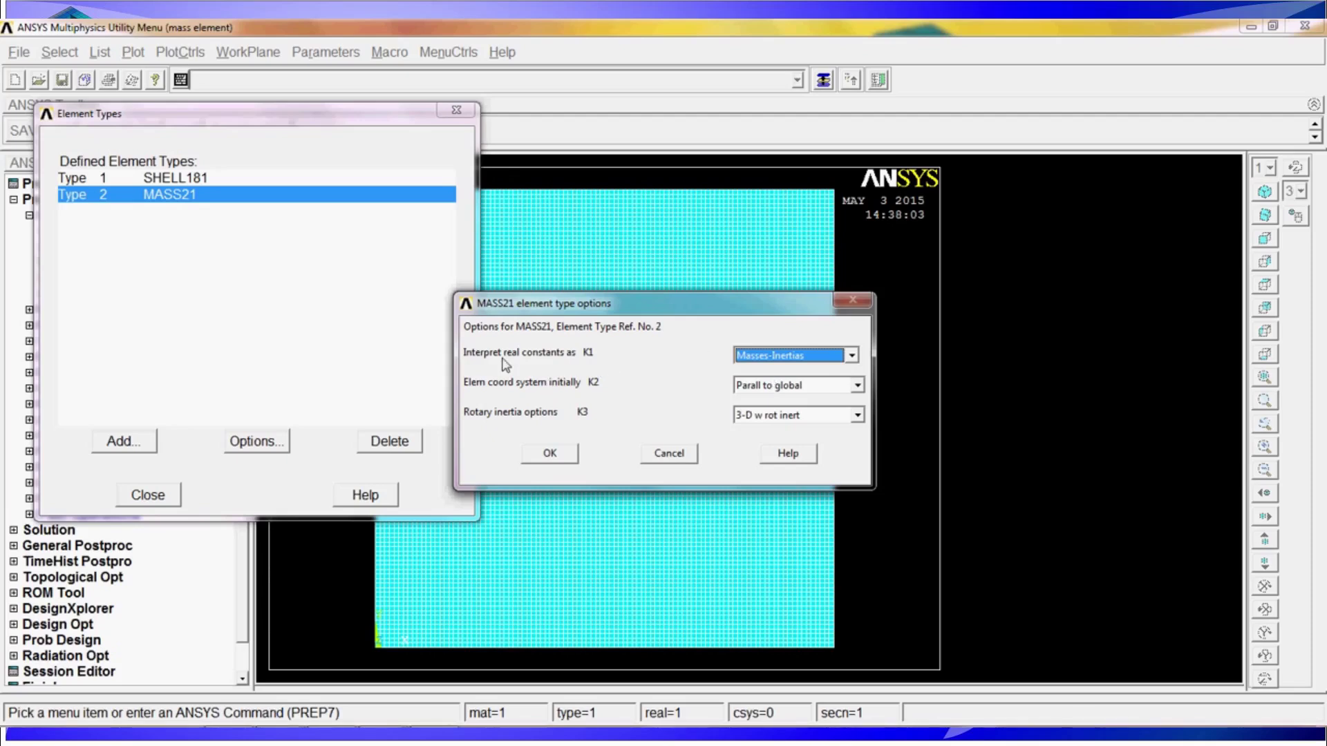
click(814, 360)
click(813, 355)
click(669, 454)
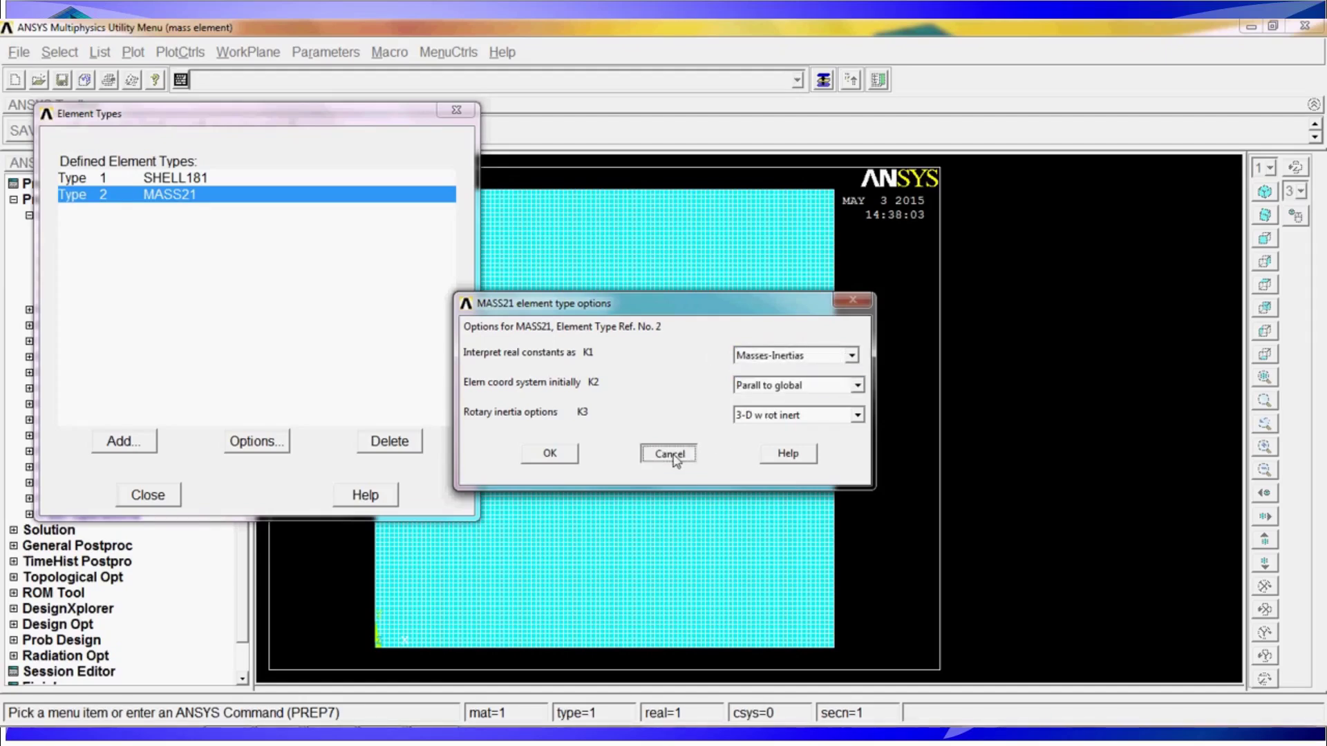
click(151, 497)
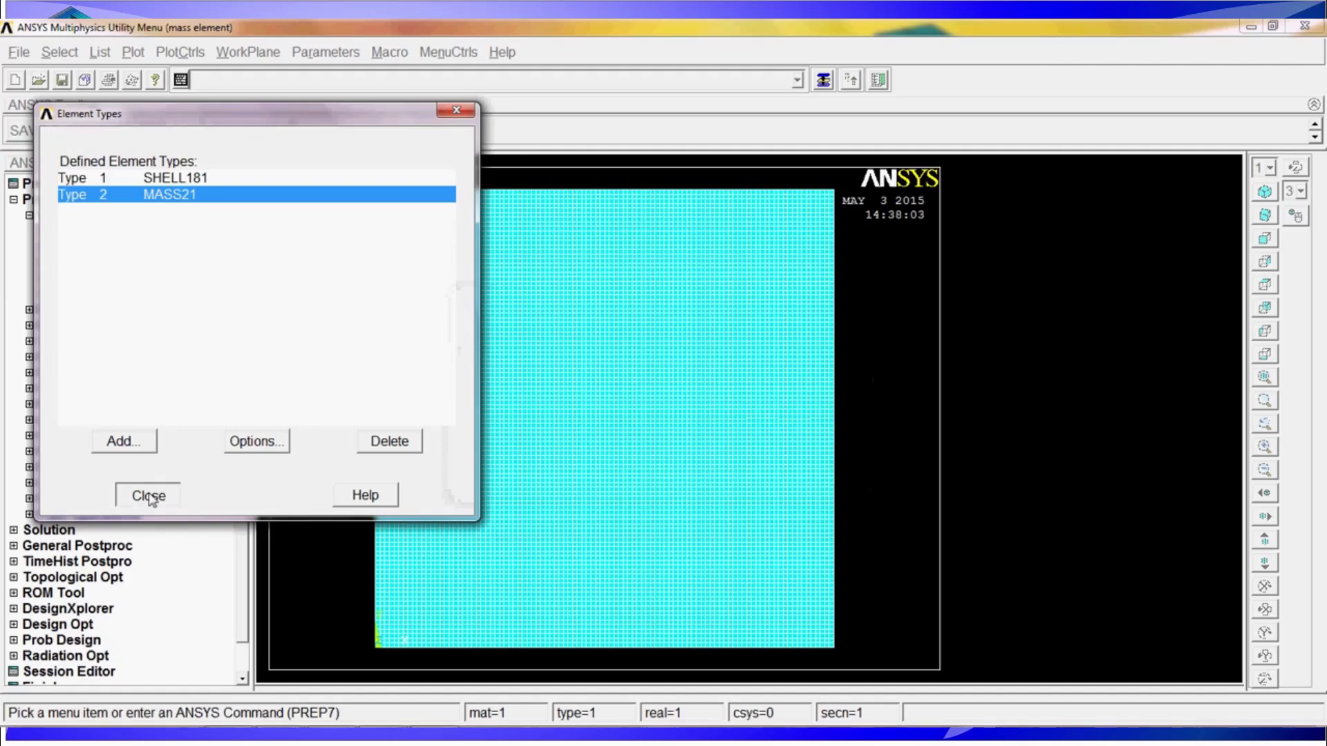
- Add real constant set 1 for MASS21 with MASSX, MASSY and MASSZ all 10
click(109, 312)
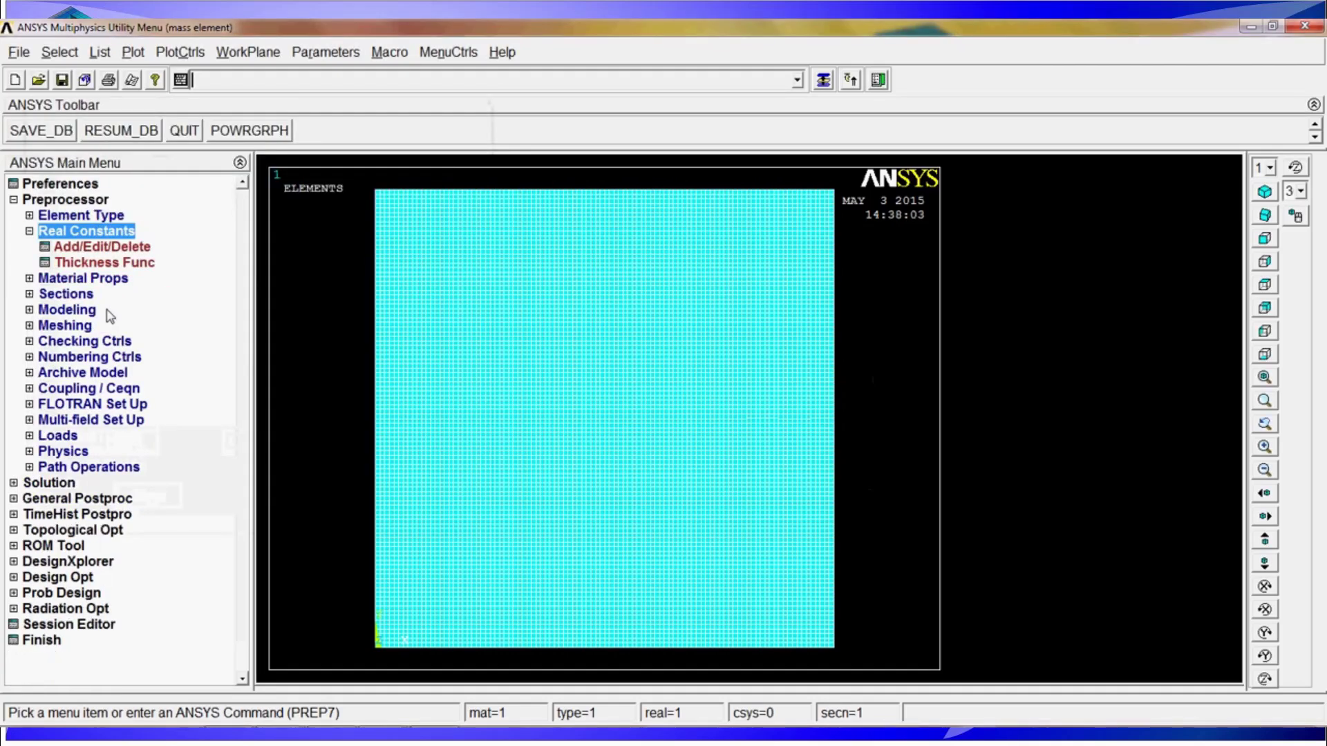
click(105, 248)
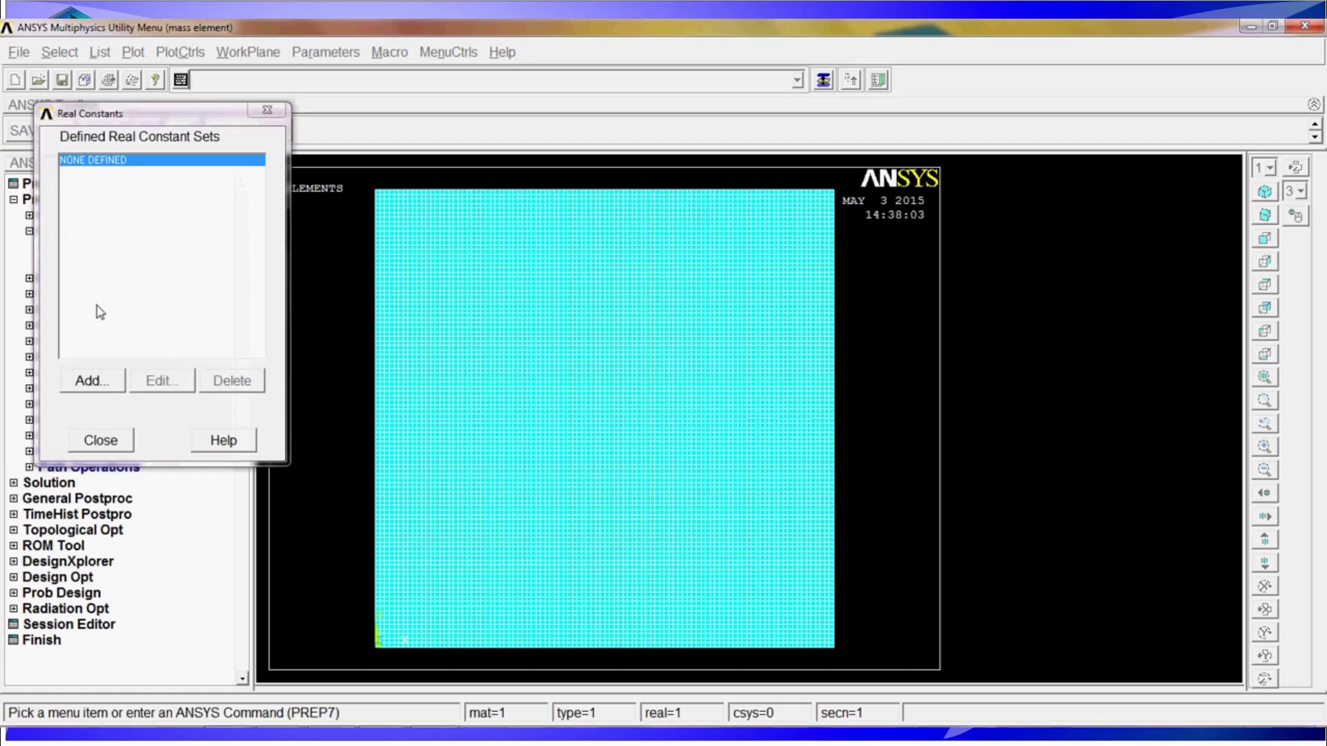
click(92, 381)
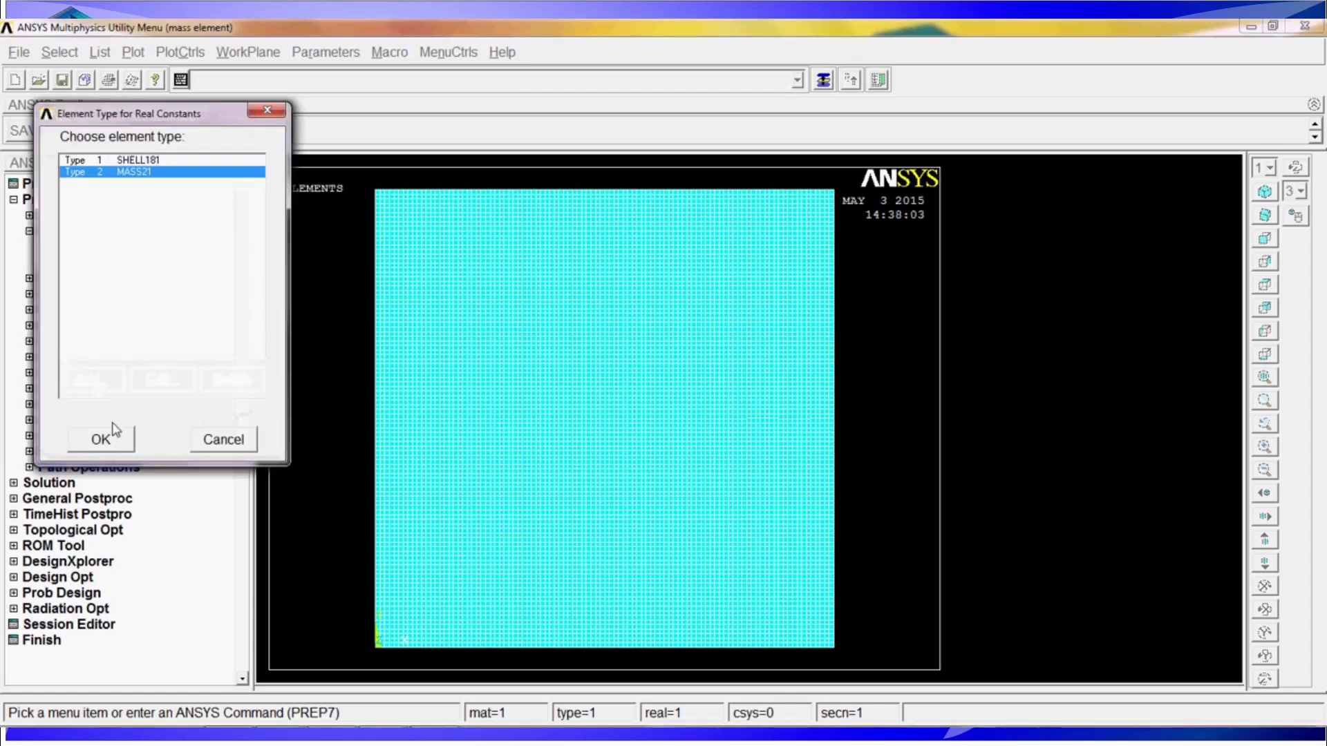
click(101, 438)
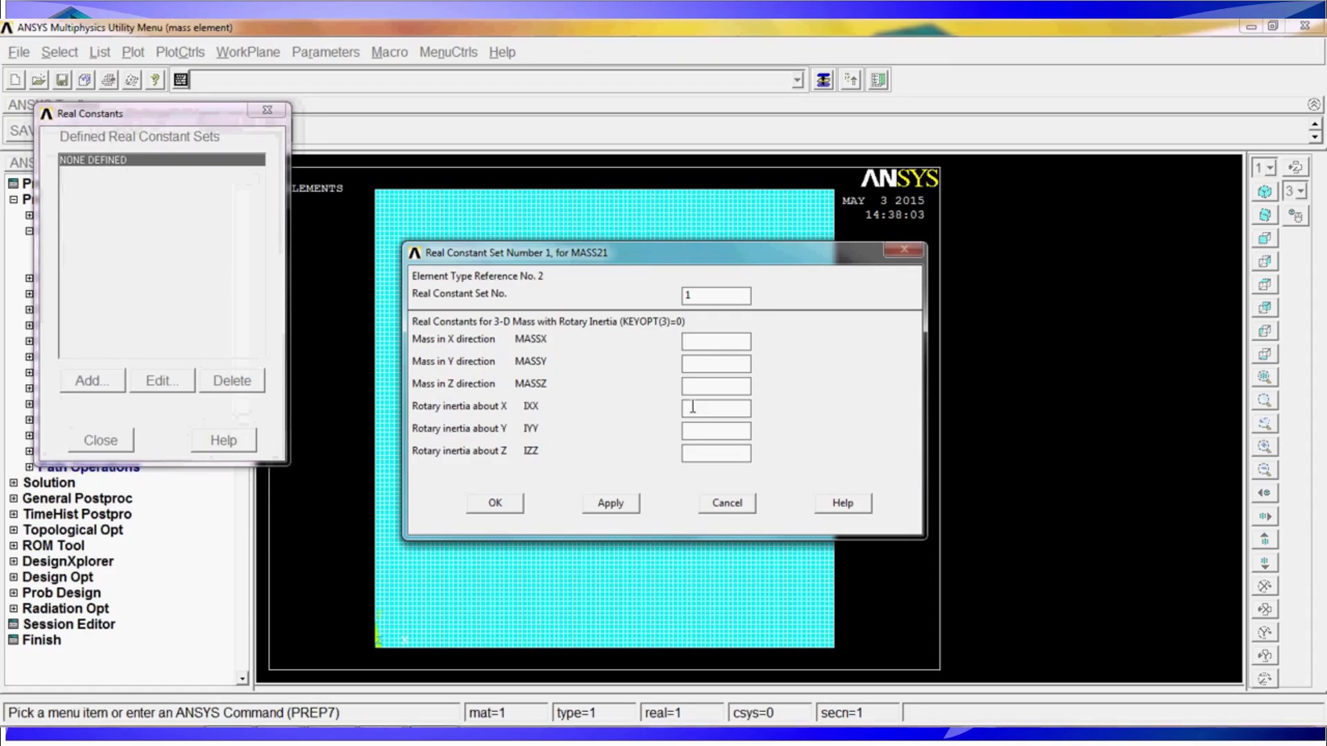
text(5)
key(BackSpace)
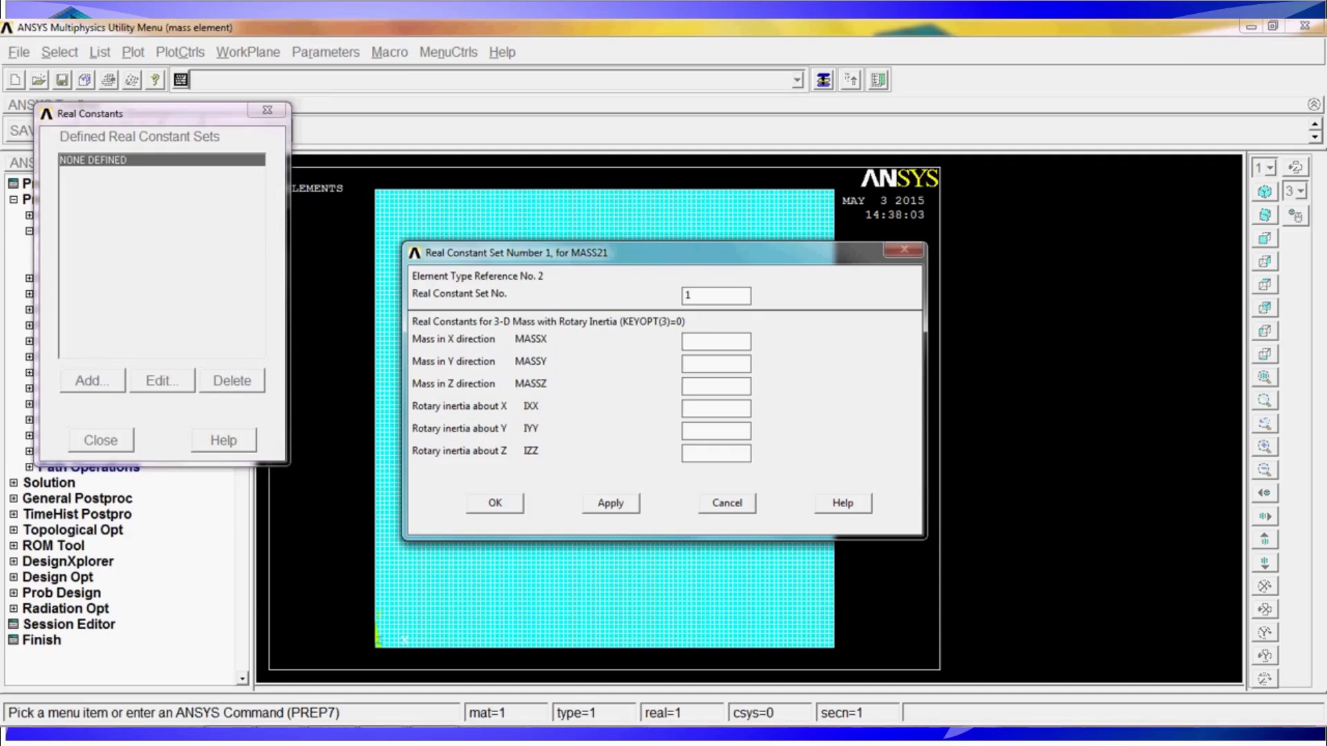
text(10)
key(Tab)
text(10)
key(Tab)
text(10)
click(497, 504)
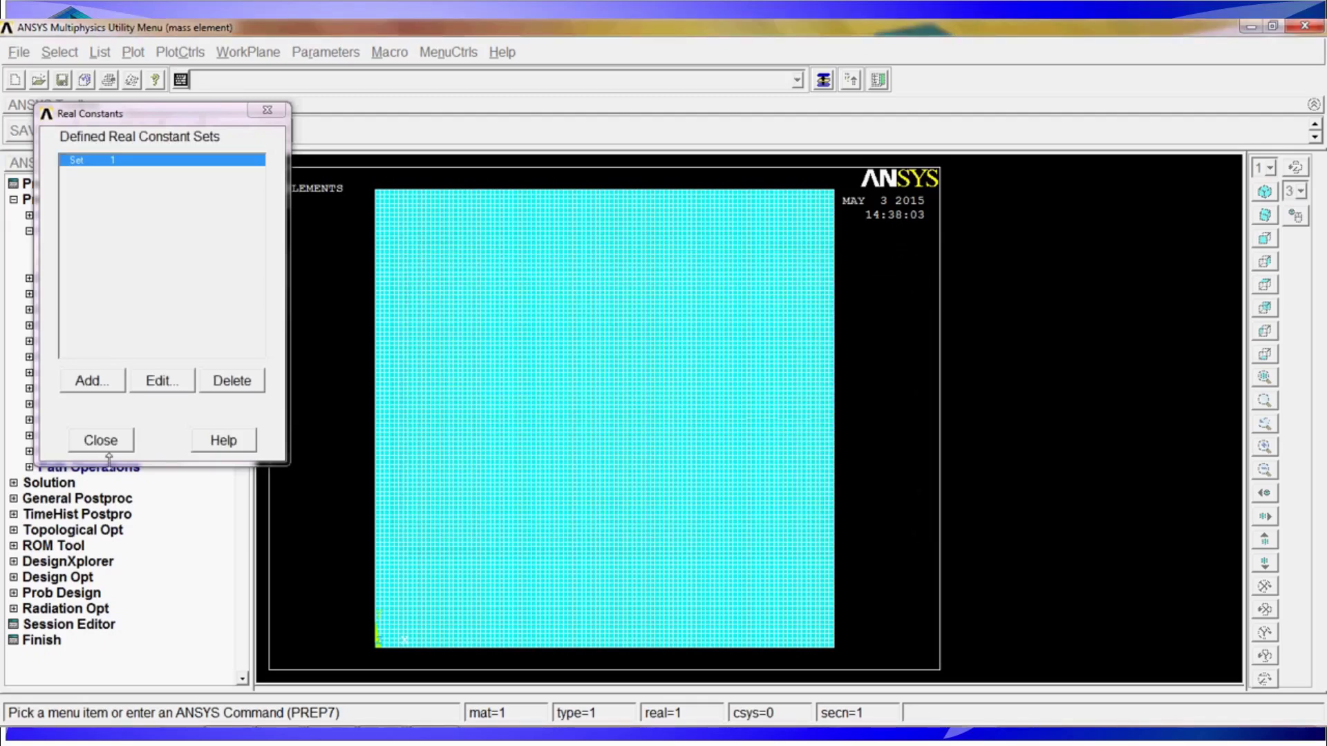
click(107, 446)
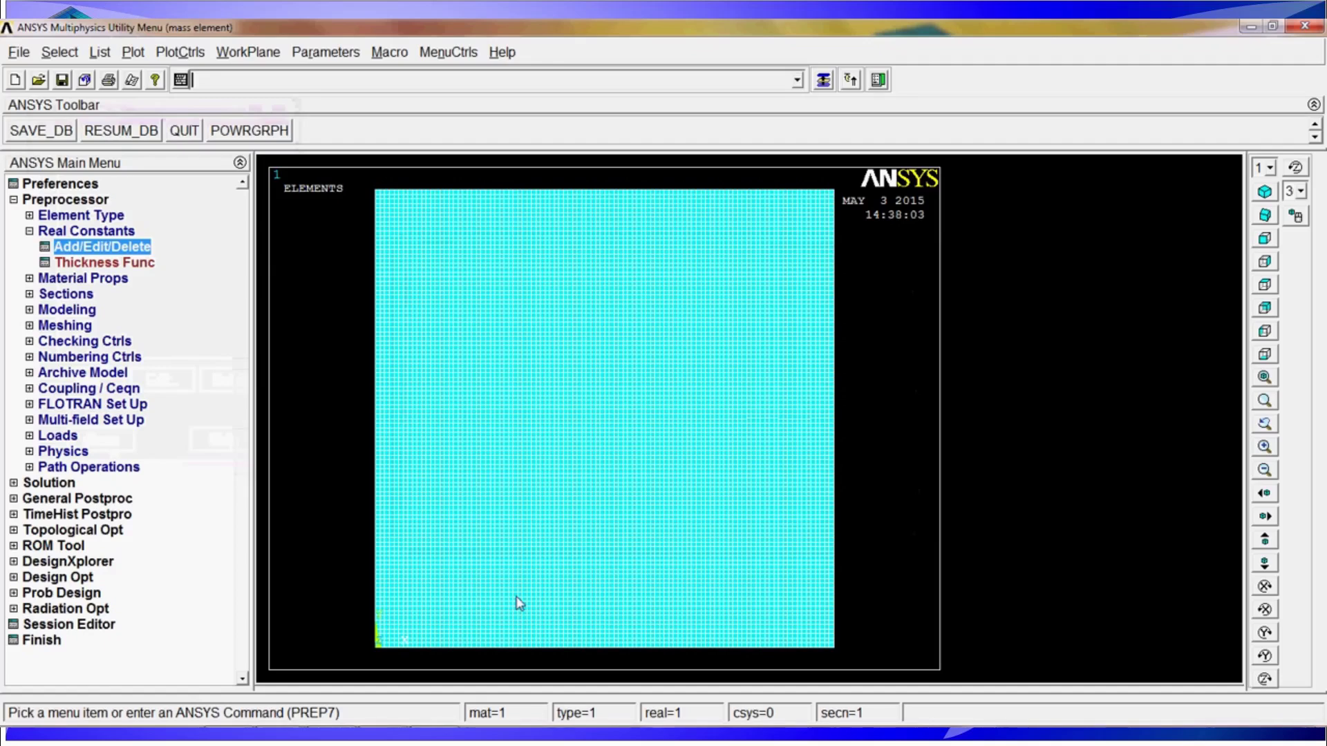
- Plot the areas and rotate the plate into an oblique 3D view
text(a)
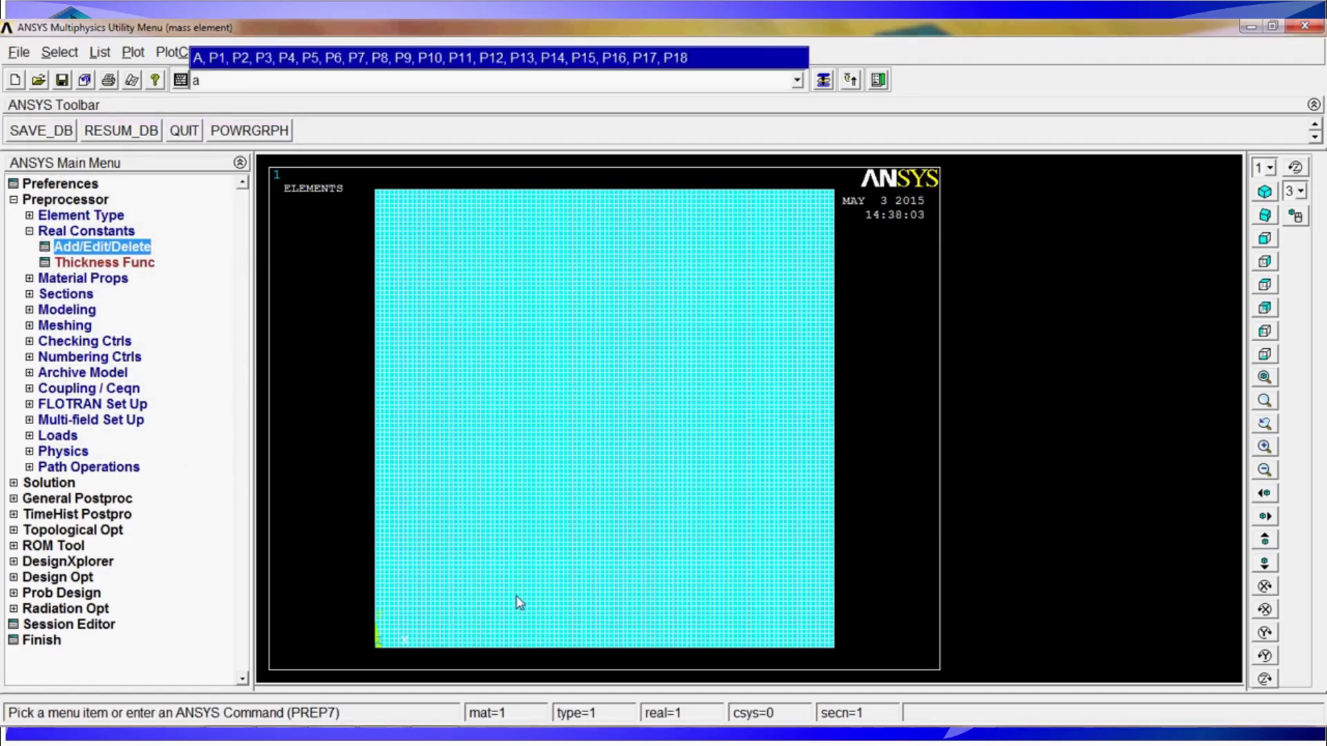
text(plot)
key(Return)
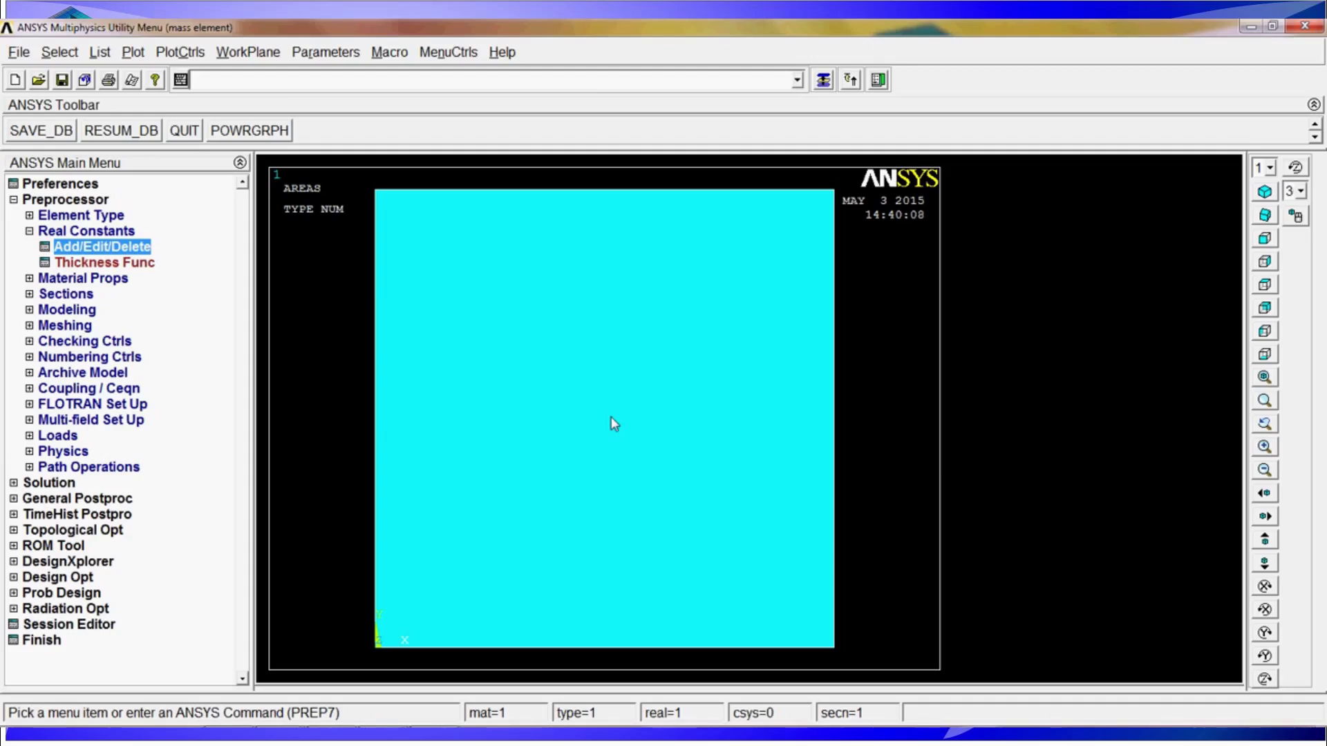
click(1295, 217)
mouse_move(545, 519)
right_down()
mouse_move(579, 290)
mouse_move(768, 379)
right_up()
right_drag(681, 350, 727, 396)
- Centre the working plane on the plate using kwpave with picked keypoints
text(kw)
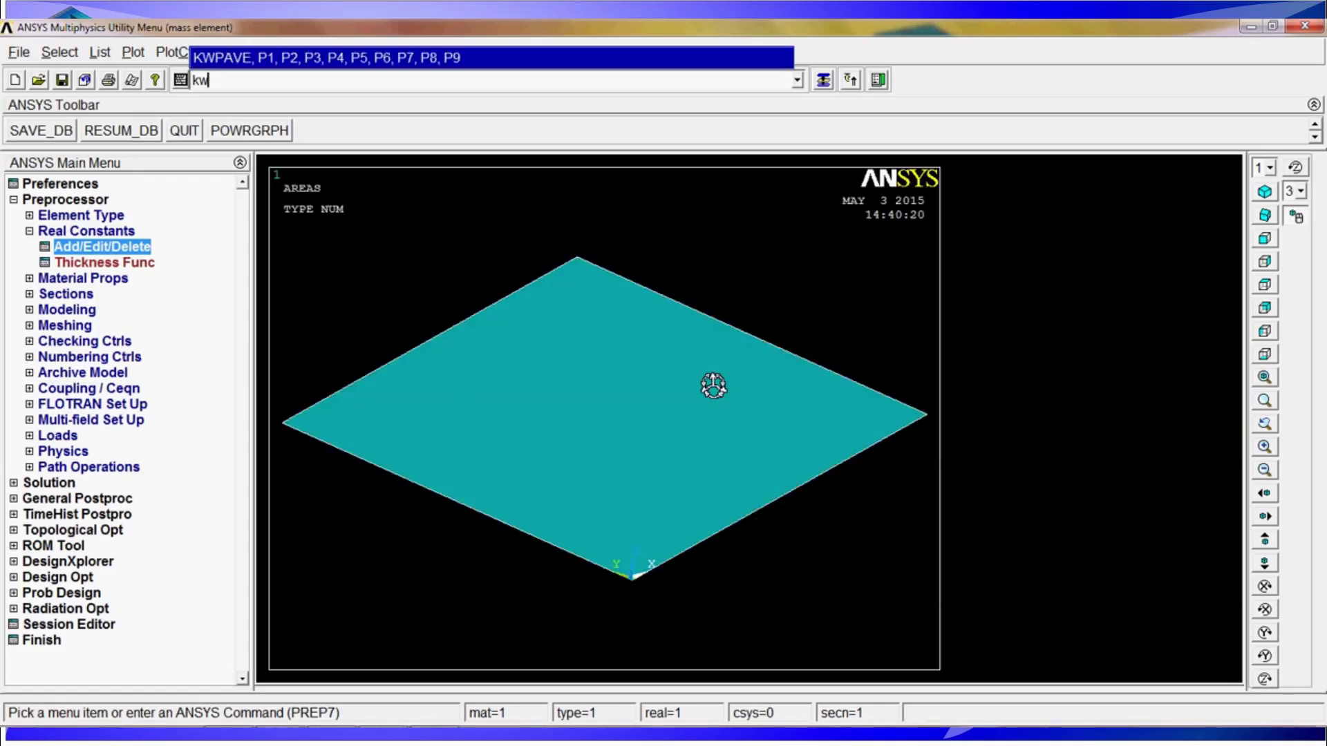
text(pave,p)
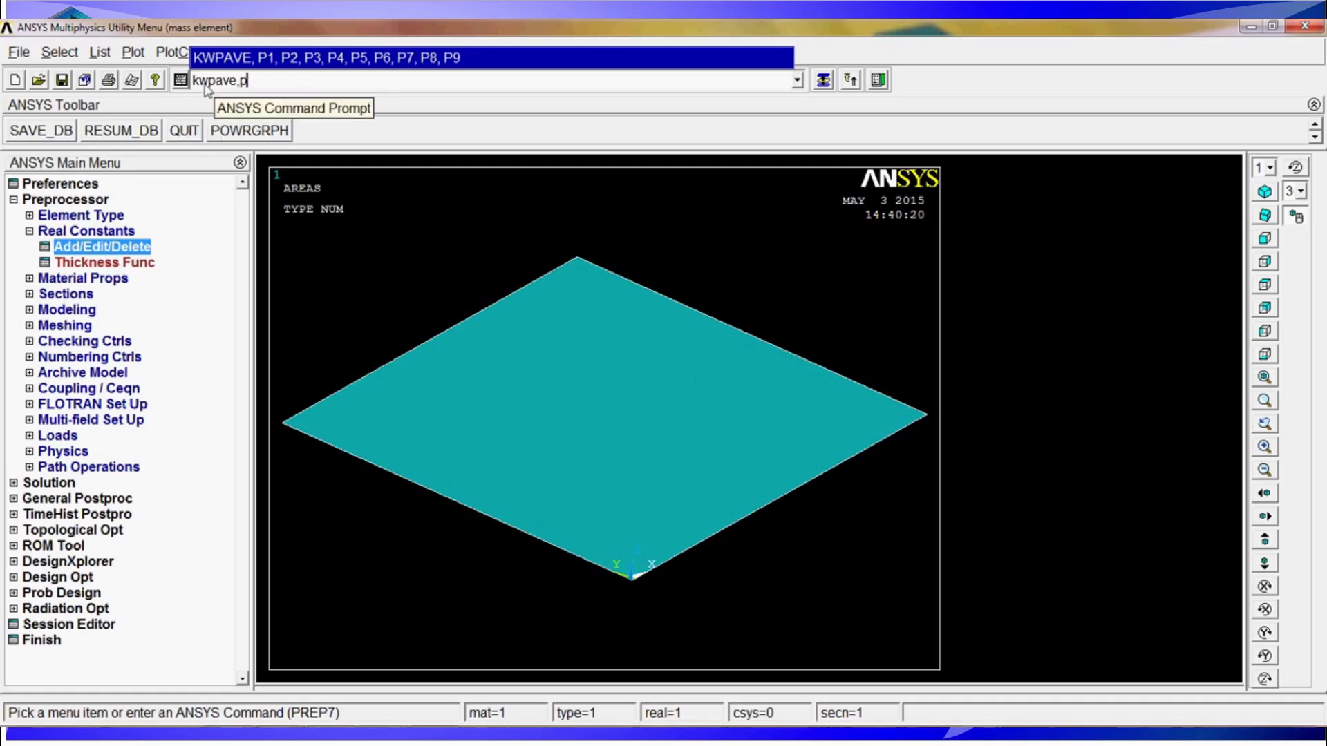
key(Return)
click(635, 600)
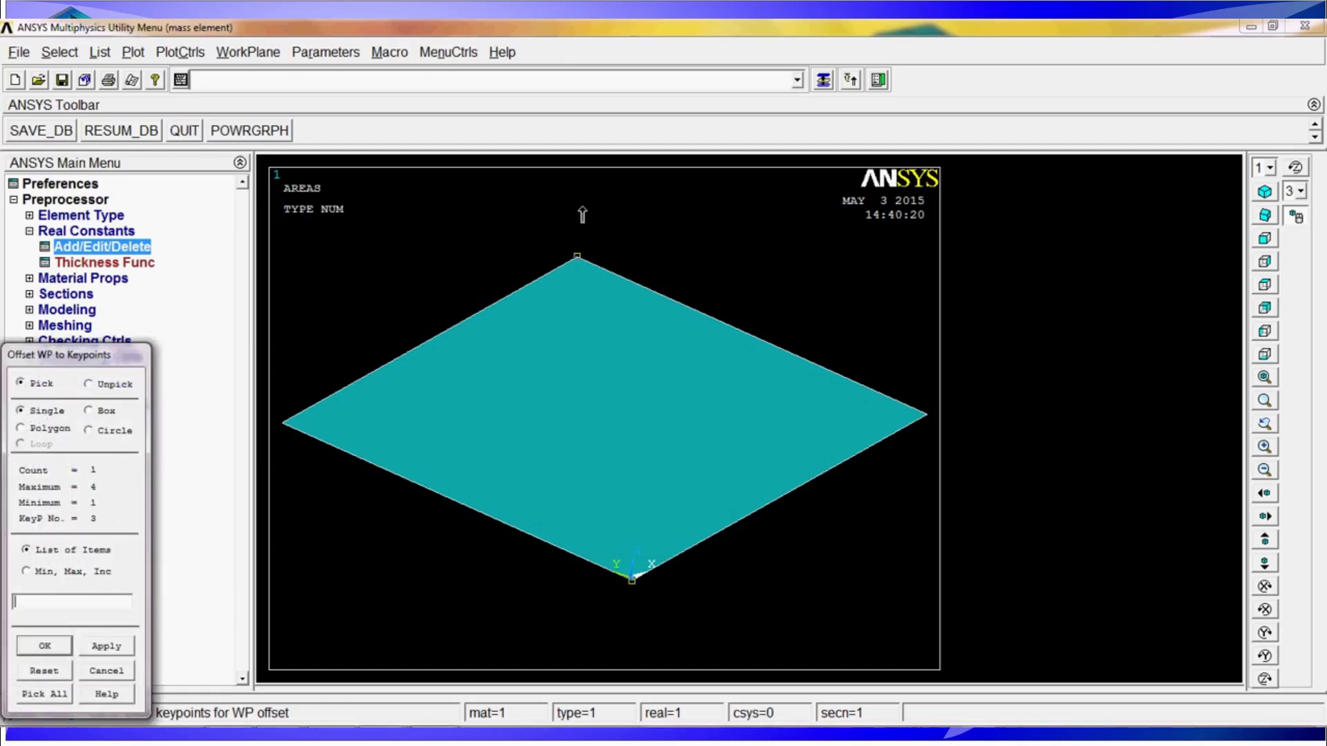
middle_click(618, 448)
key(Return)
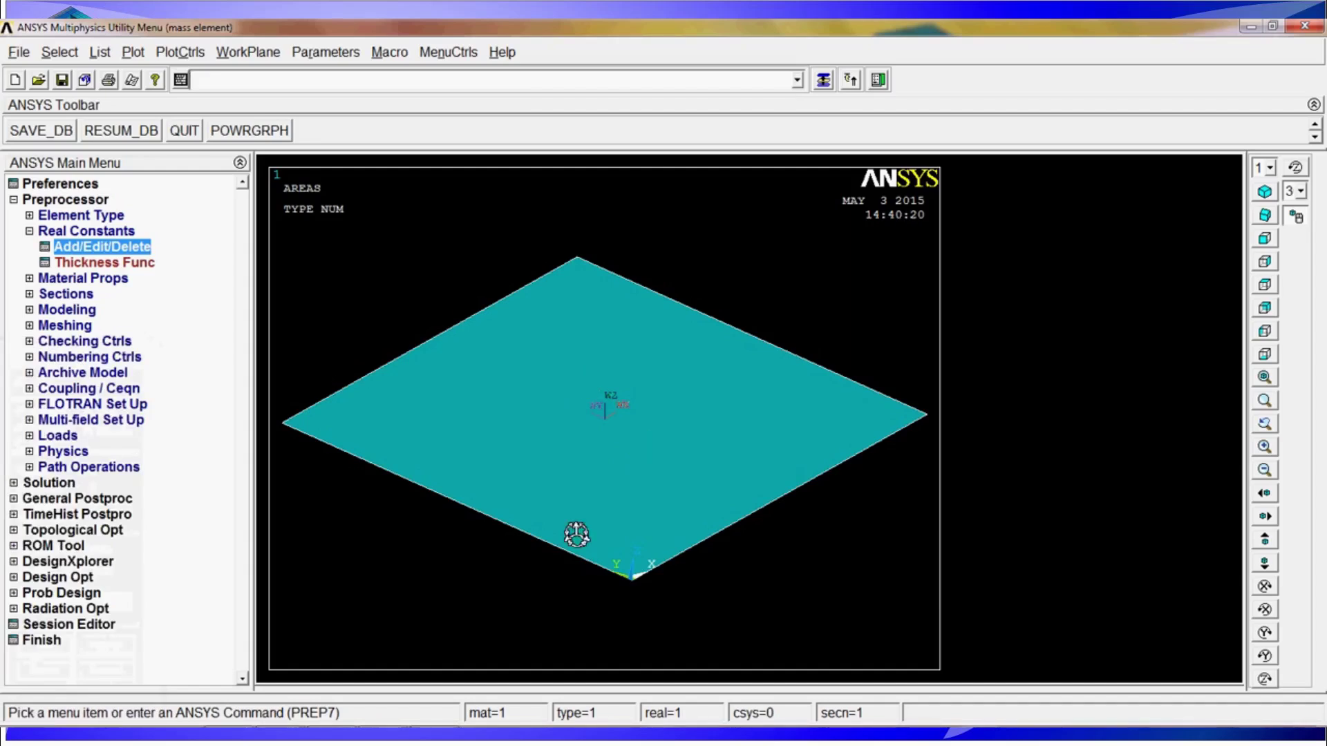
- Offset the working plane by 20/1000 and make csys 4 active
text(wpof,,)
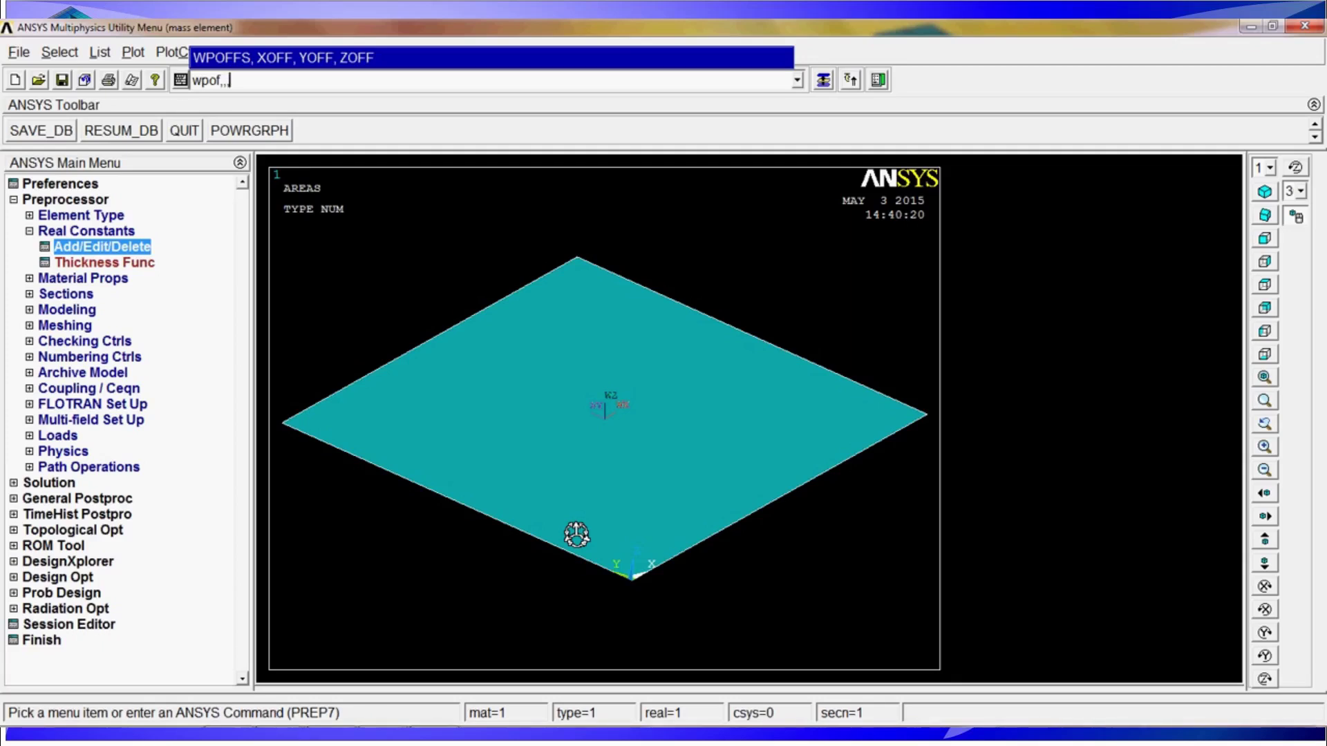
text(20/1000)
key(Return)
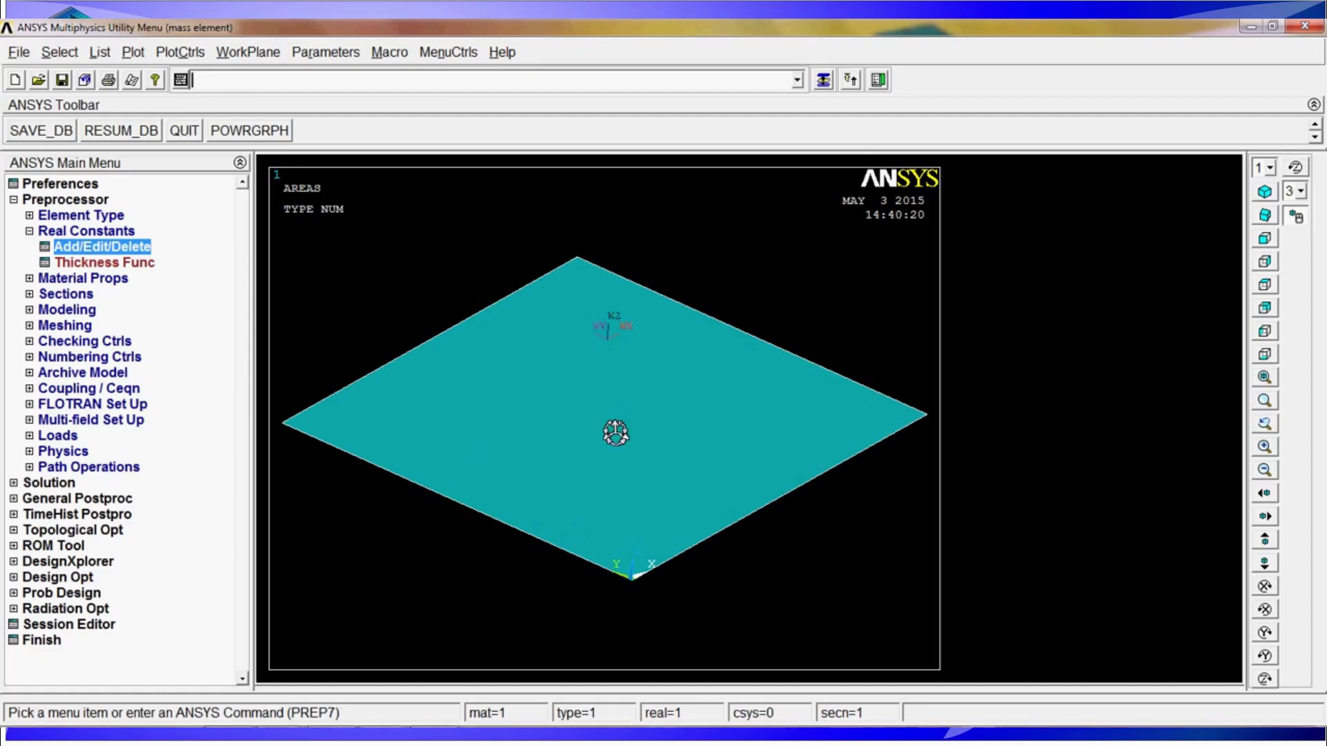
text(csys,)
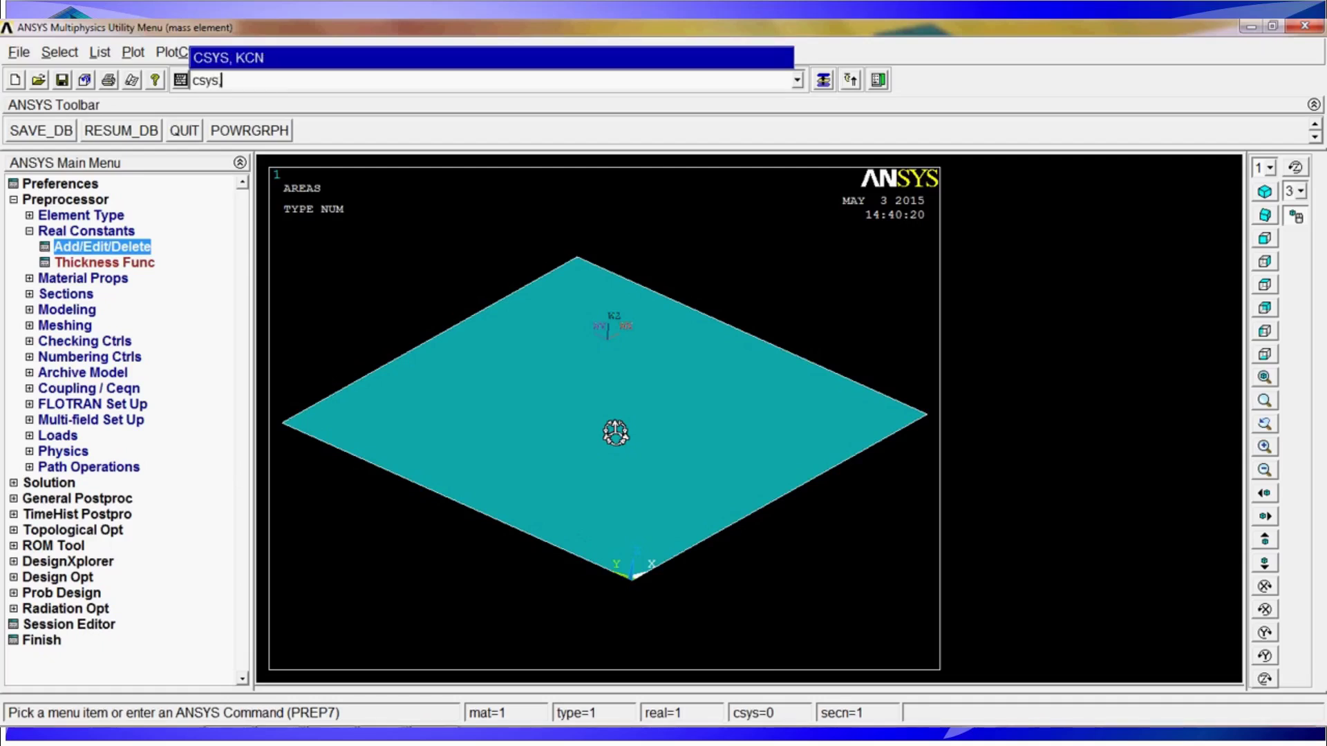
text(4)
key(Return)
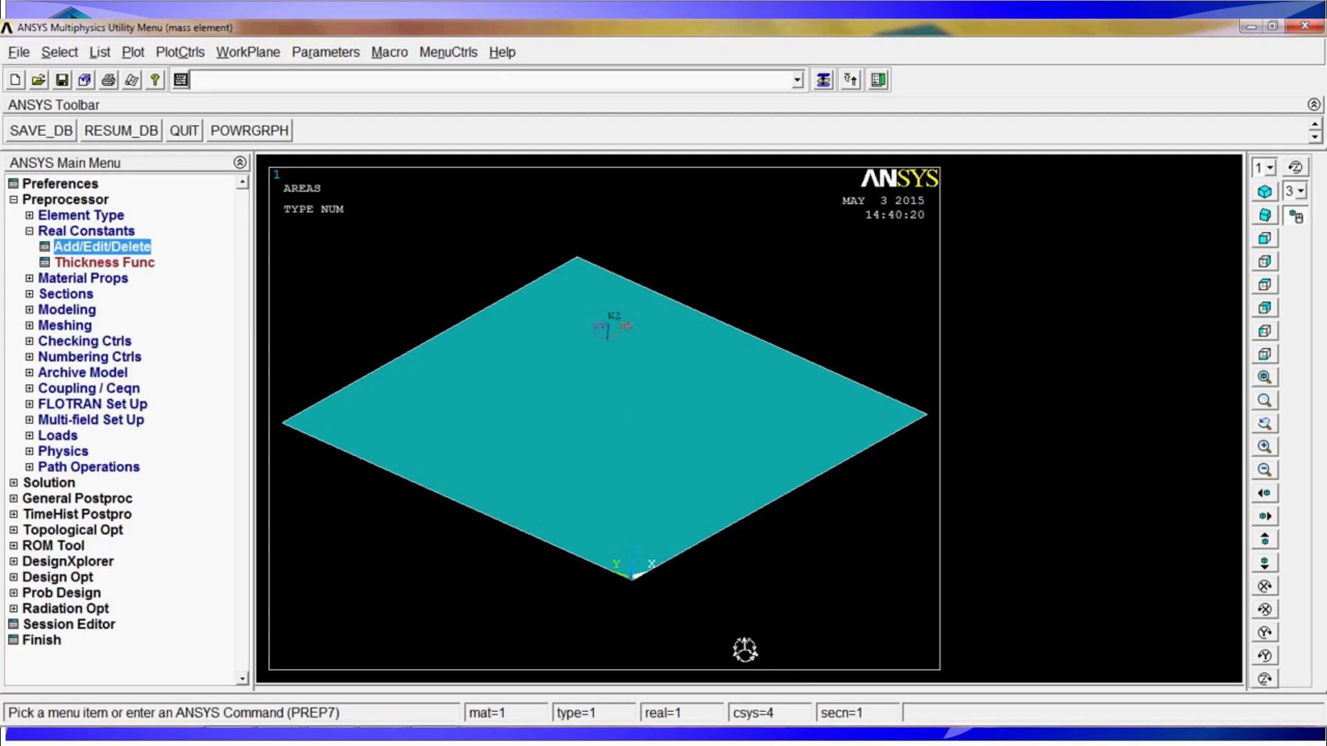
- Create a node at the working-plane origin and make element type 2 active
text(n)
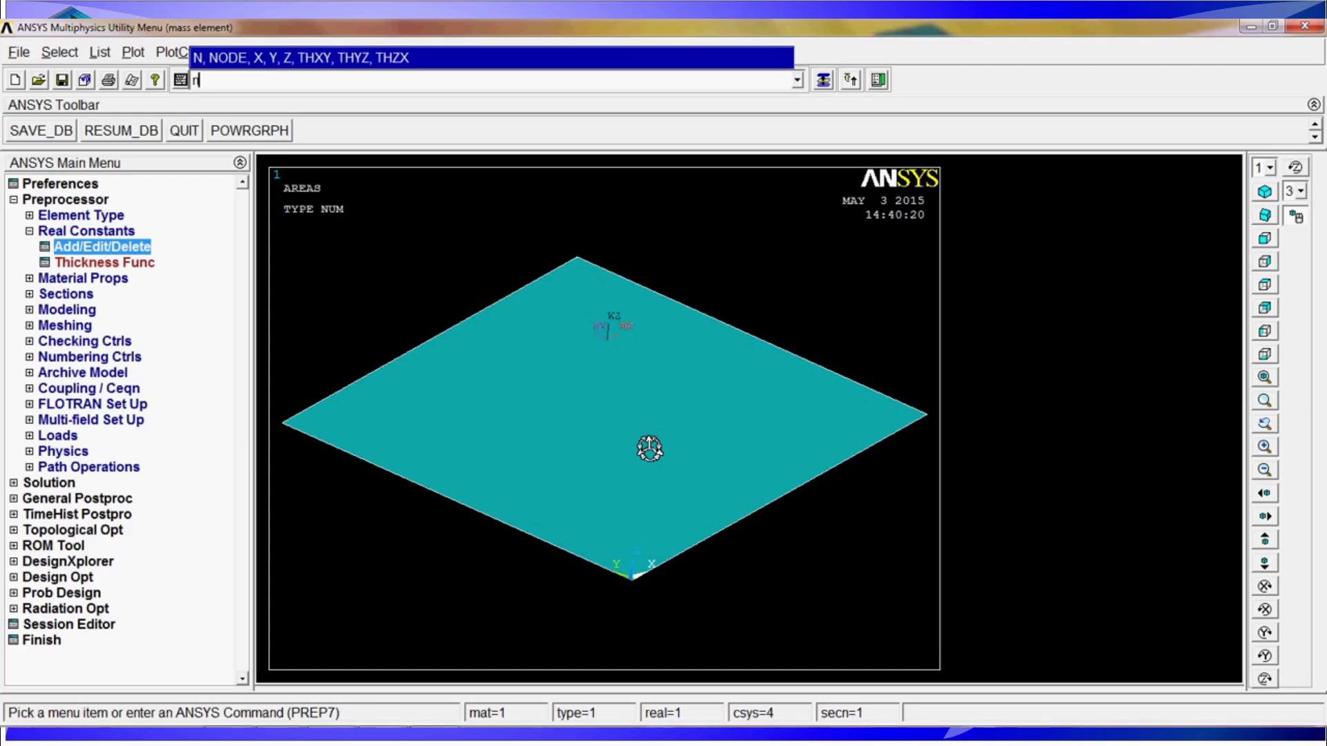
key(Return)
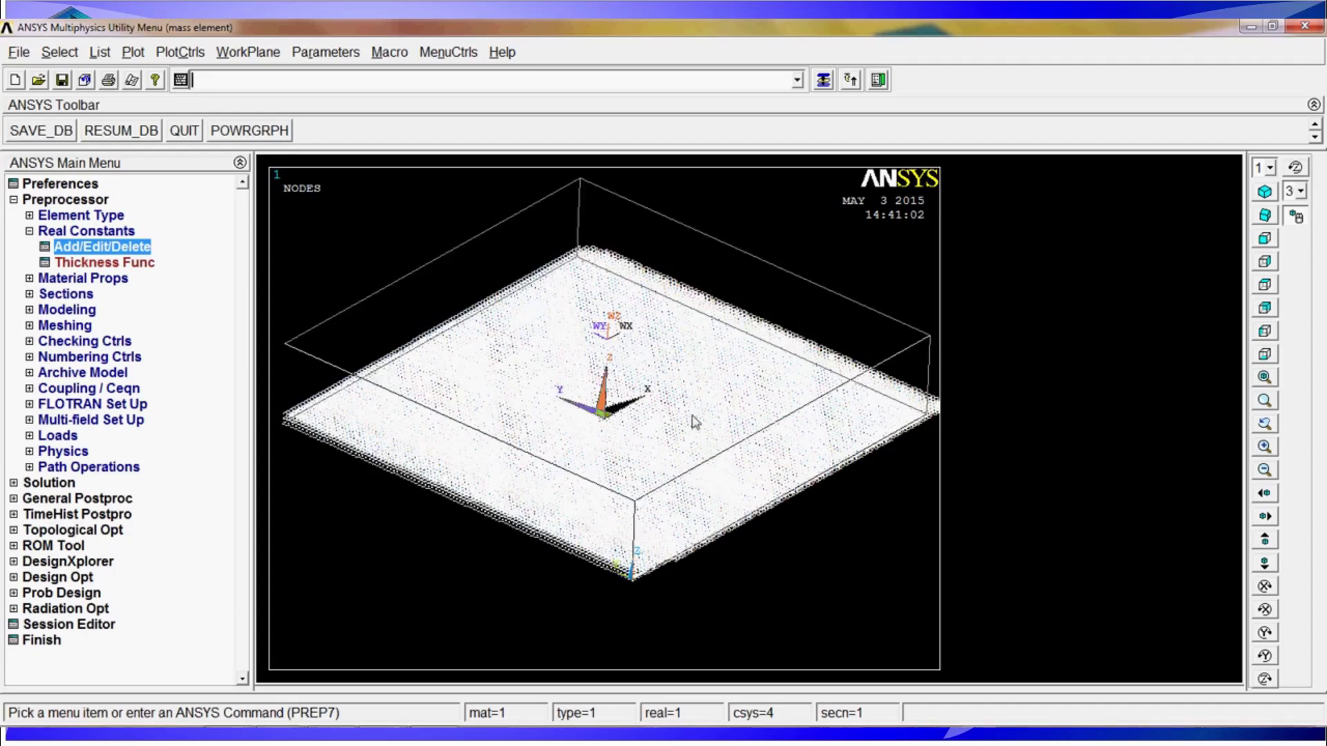
ctrl+right_drag(695, 423, 646, 358)
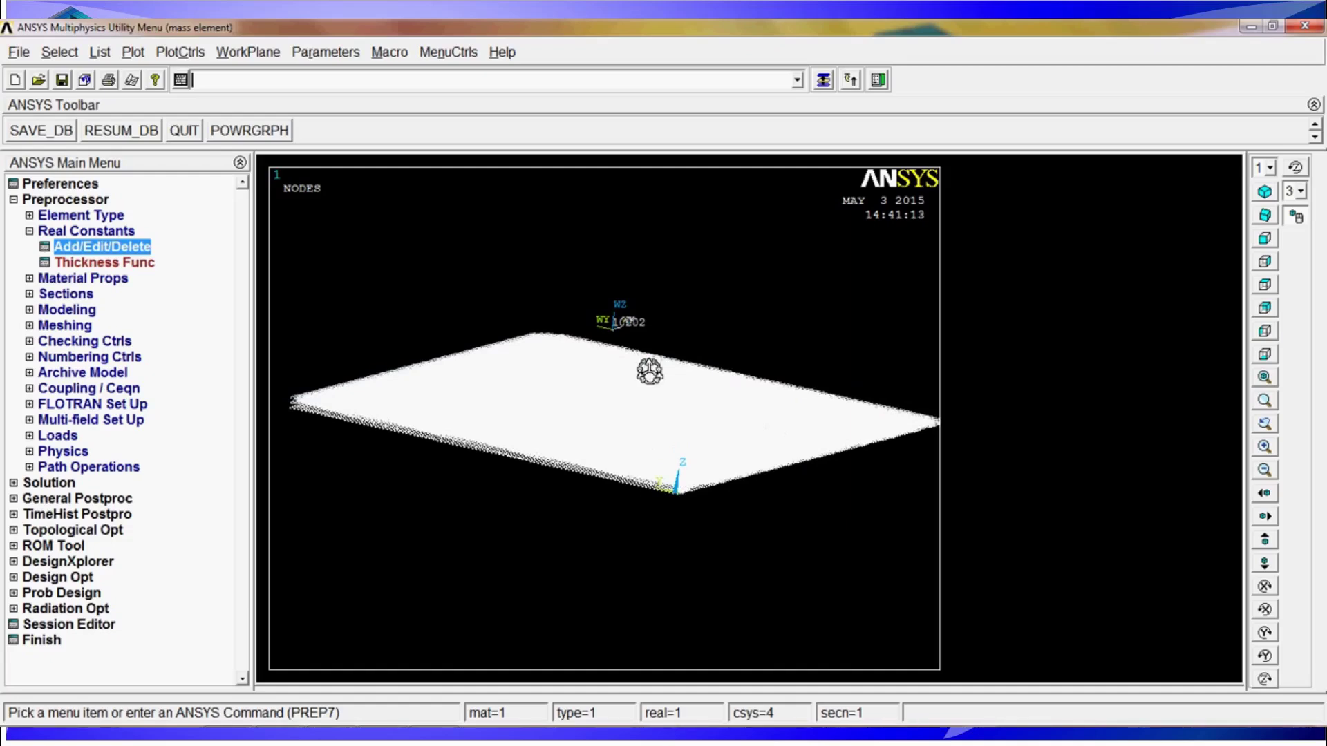
text(ty)
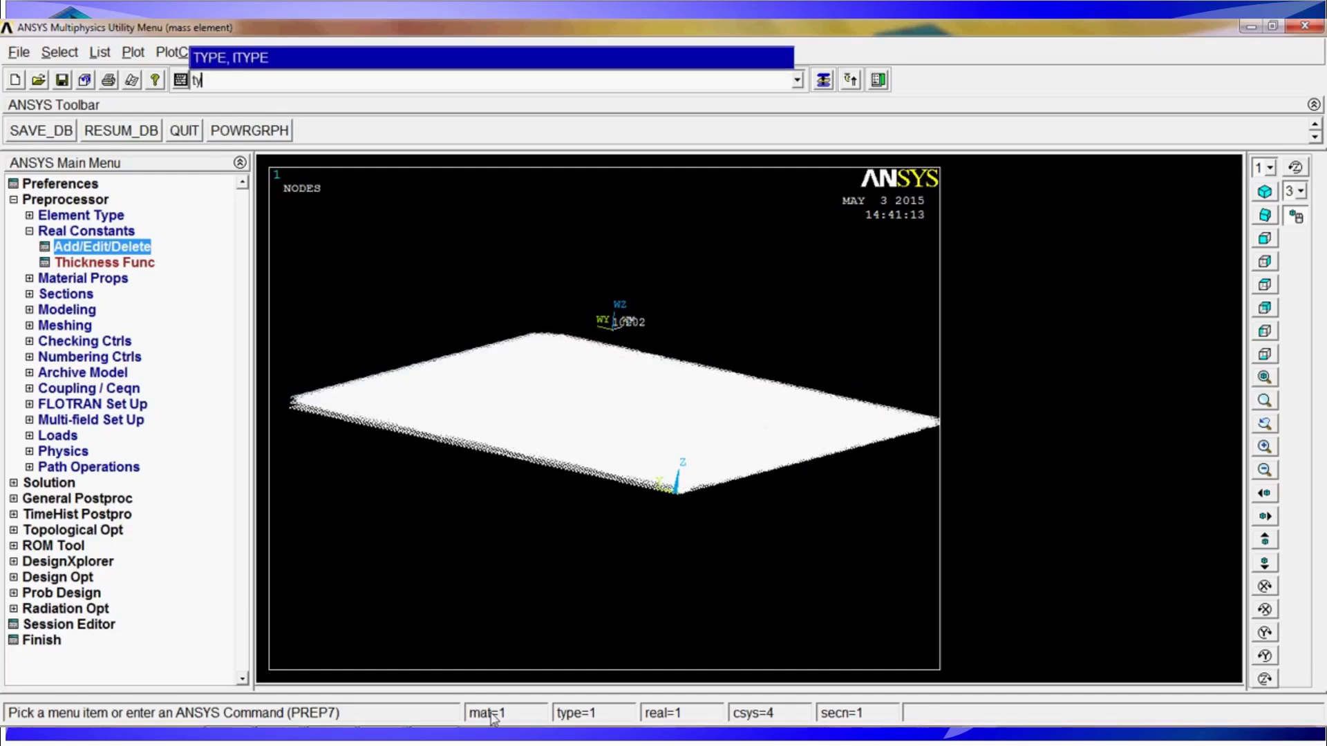
text(pe,2)
key(Return)
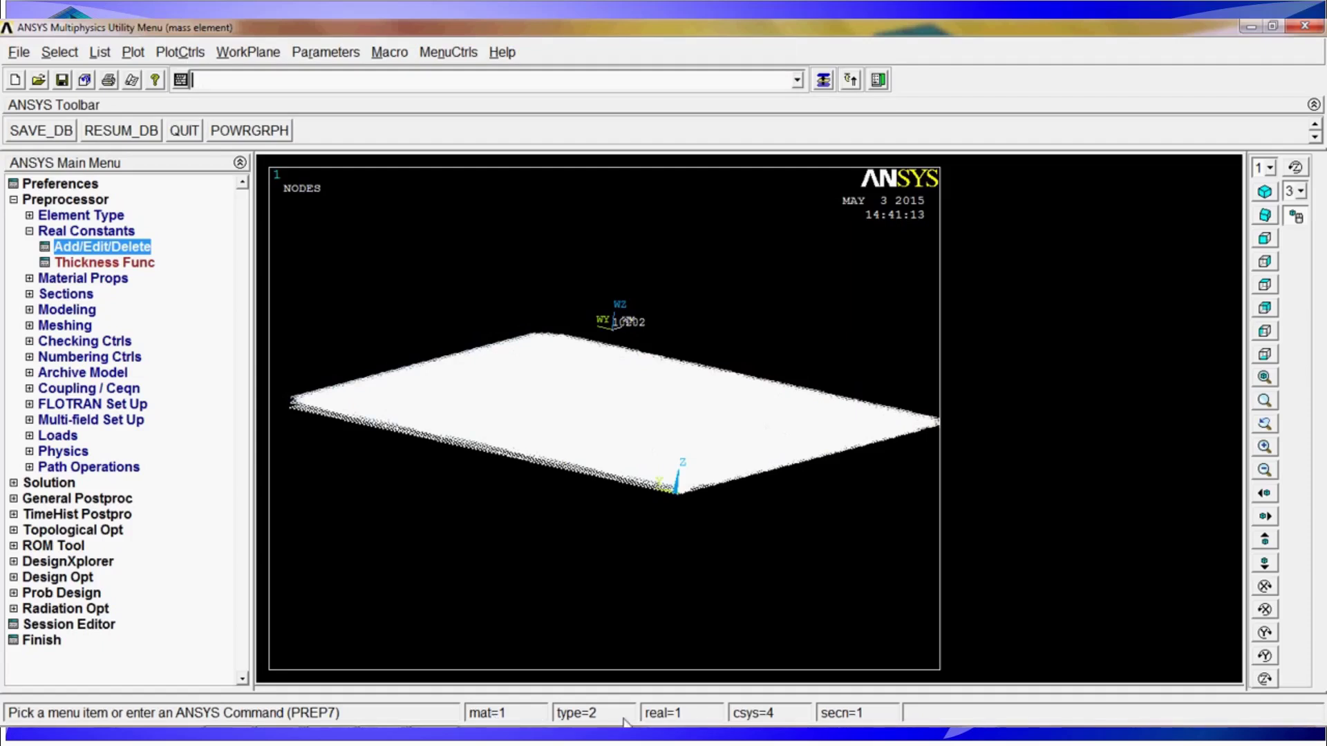
- Build the mass element on node 10202 with e,p and inspect it from below
text(e,p)
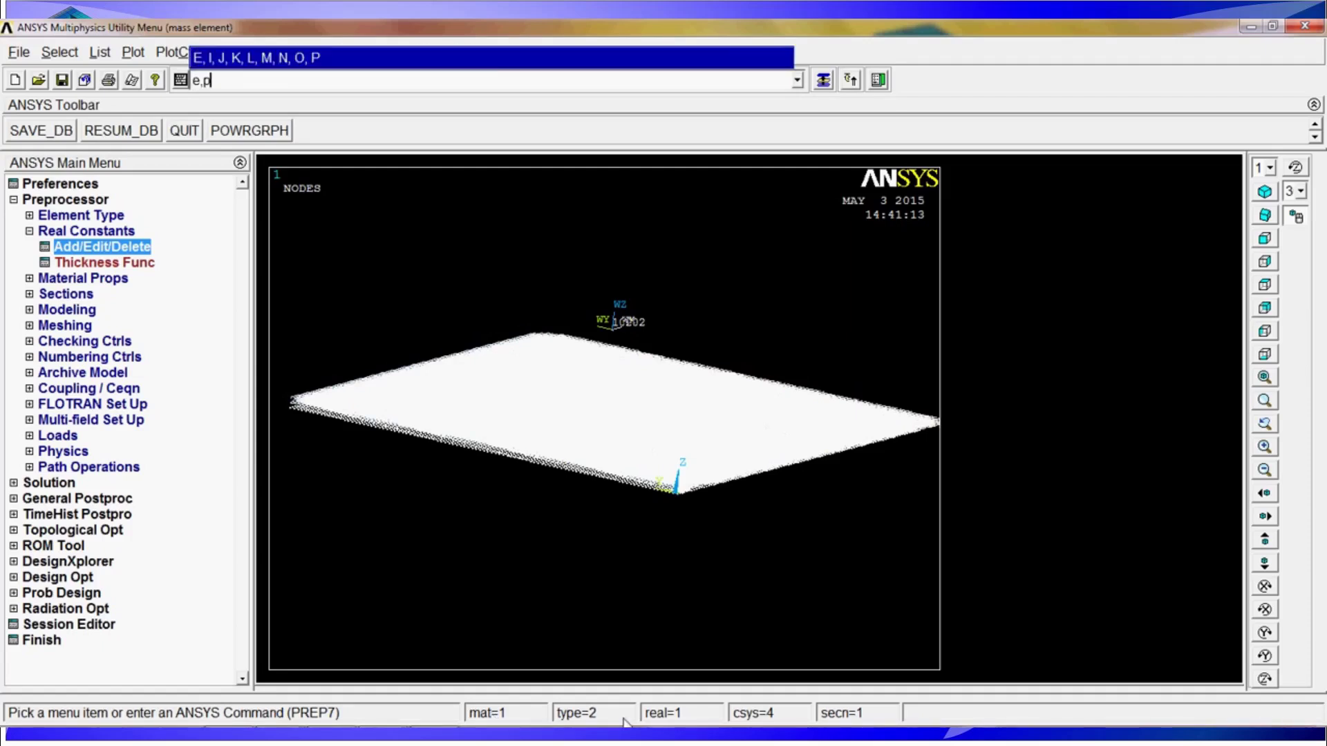
key(Return)
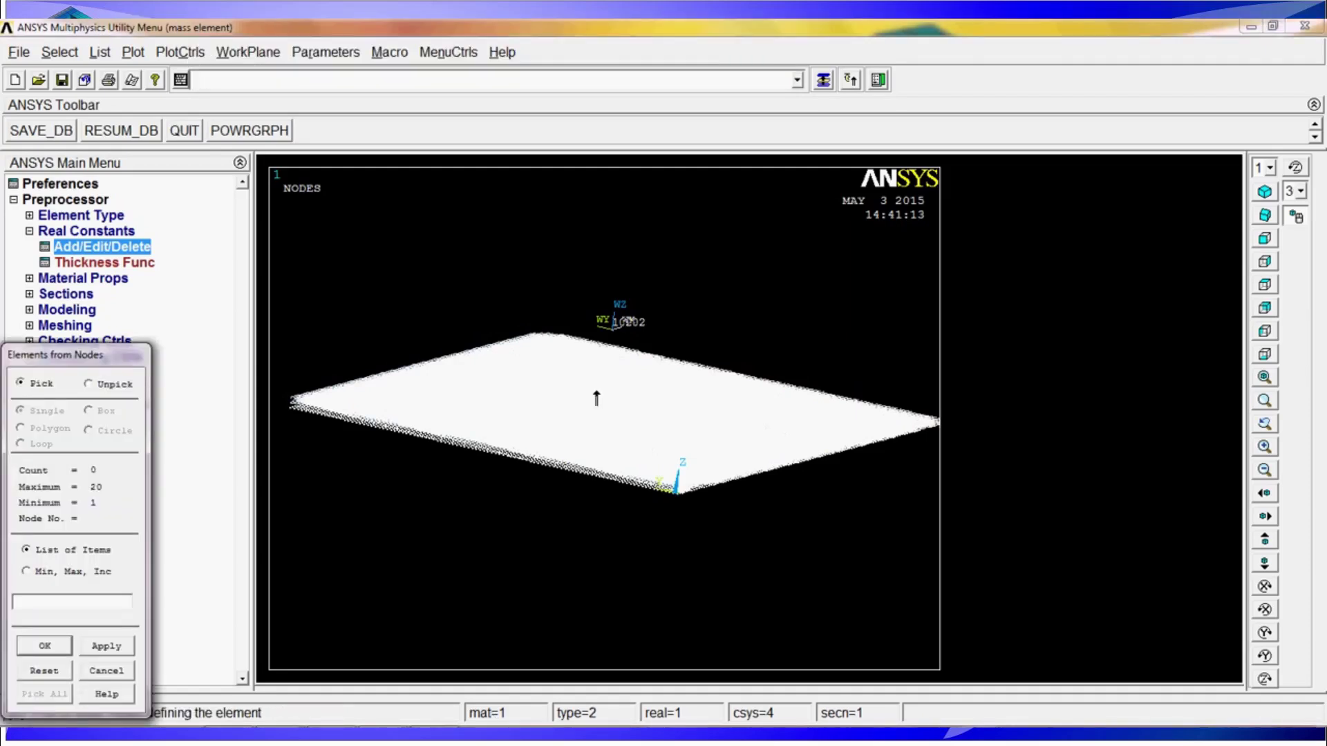
click(612, 335)
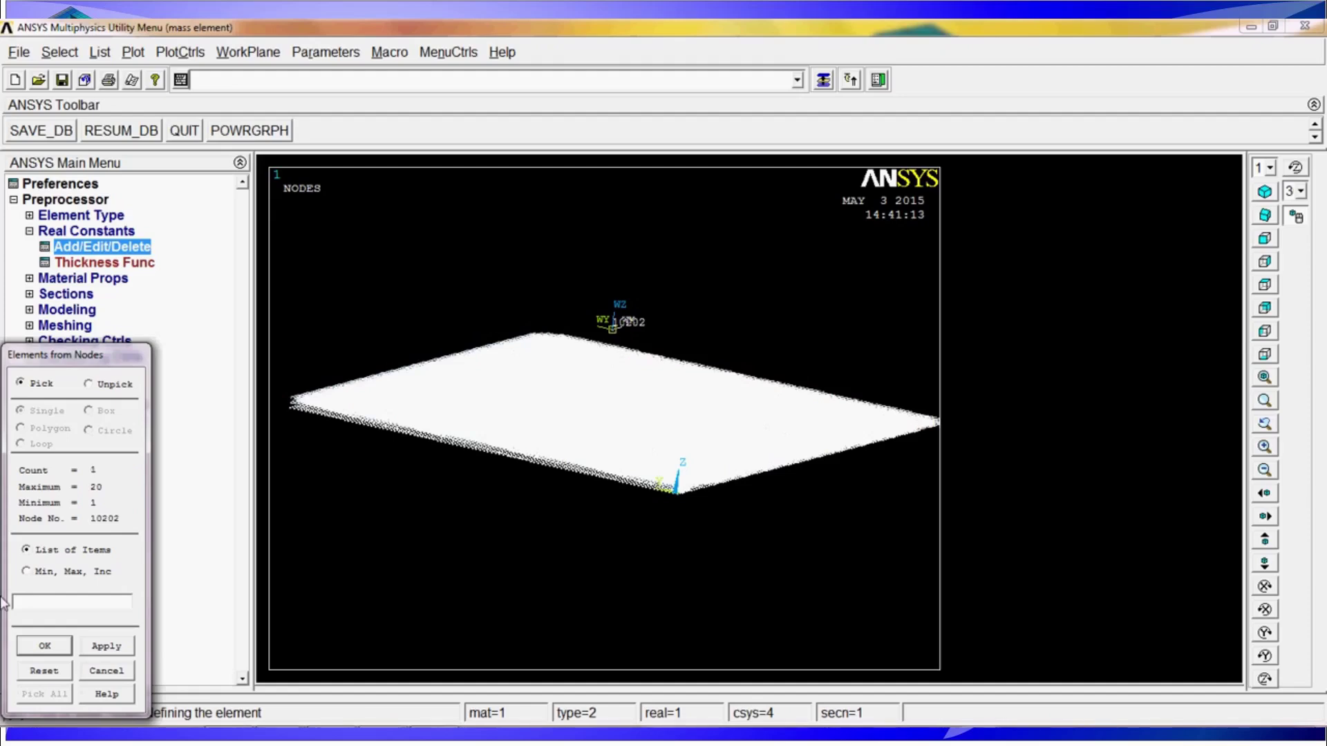
click(45, 647)
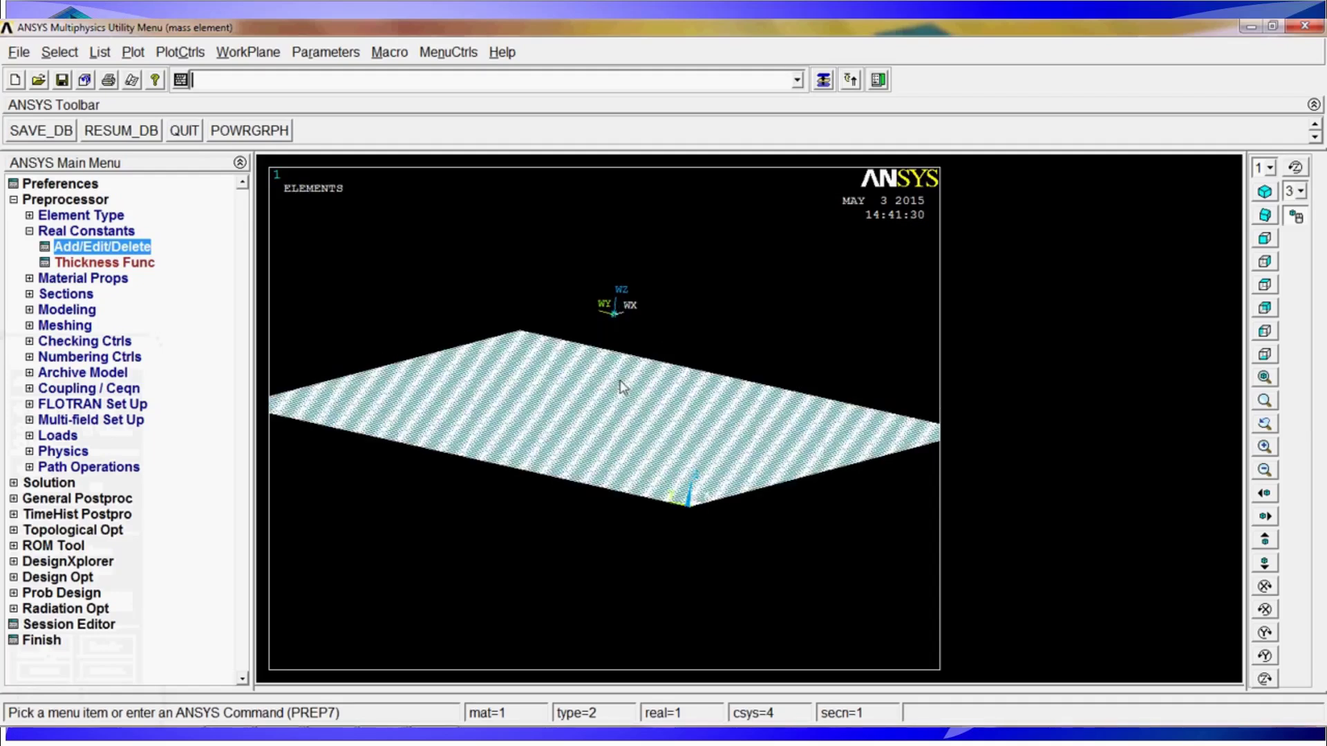
ctrl+right_drag(627, 391, 678, 290)
ctrl+drag(620, 631, 602, 409)
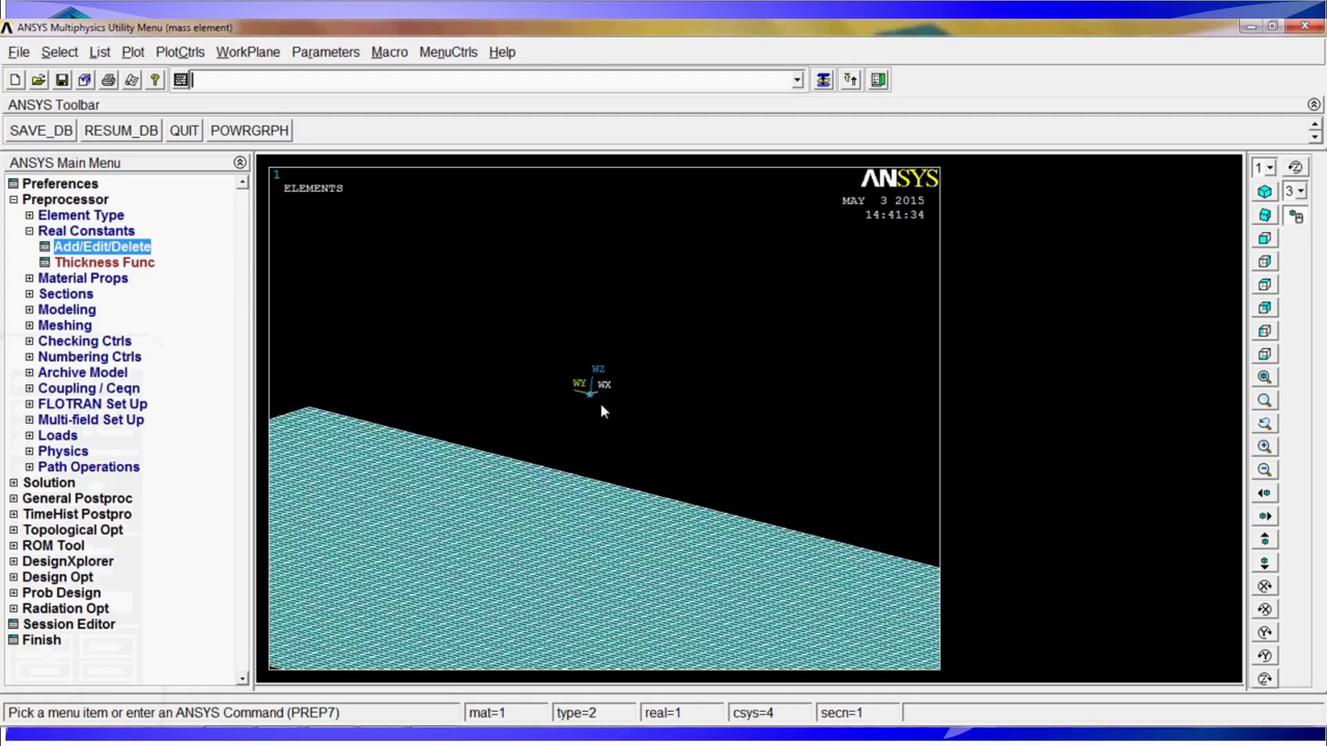
ctrl+right_drag(606, 401, 646, 435)
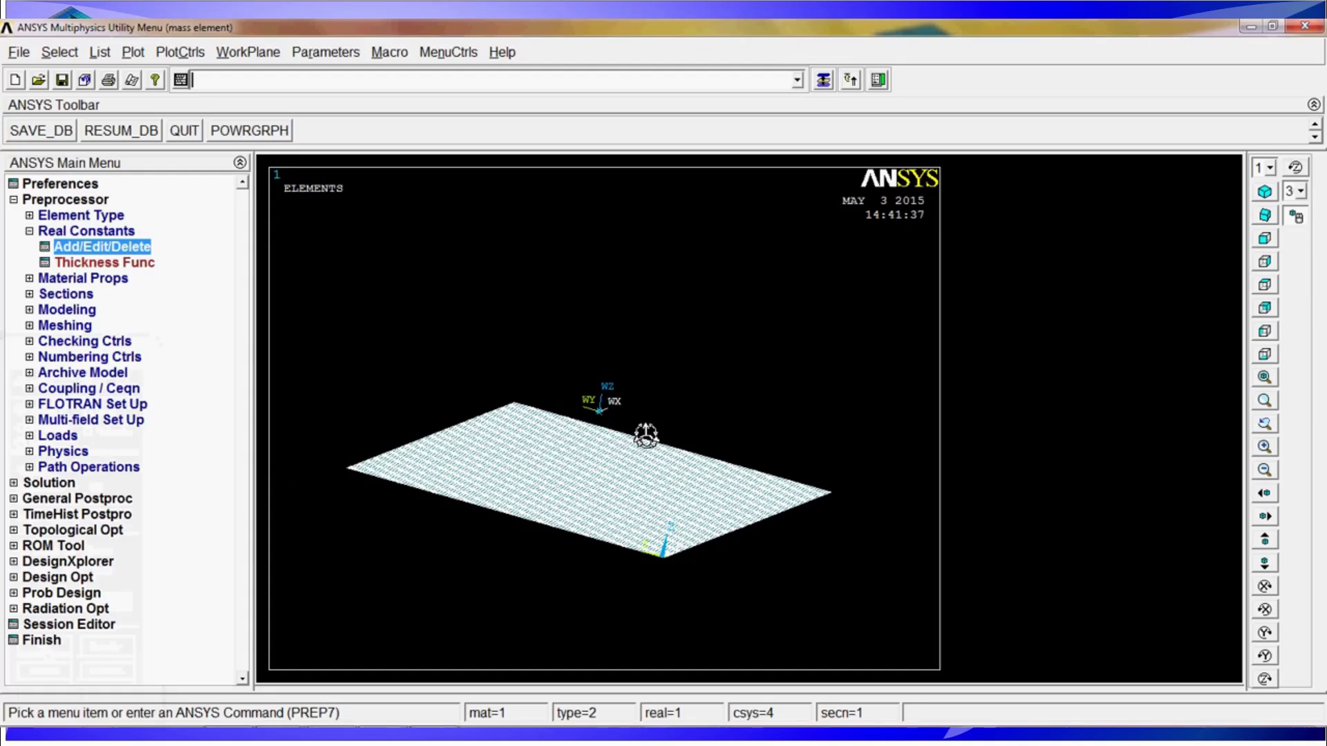
- Start a Coupling/Ceqn rigid region and pick mass node 10202 as the master
click(1265, 239)
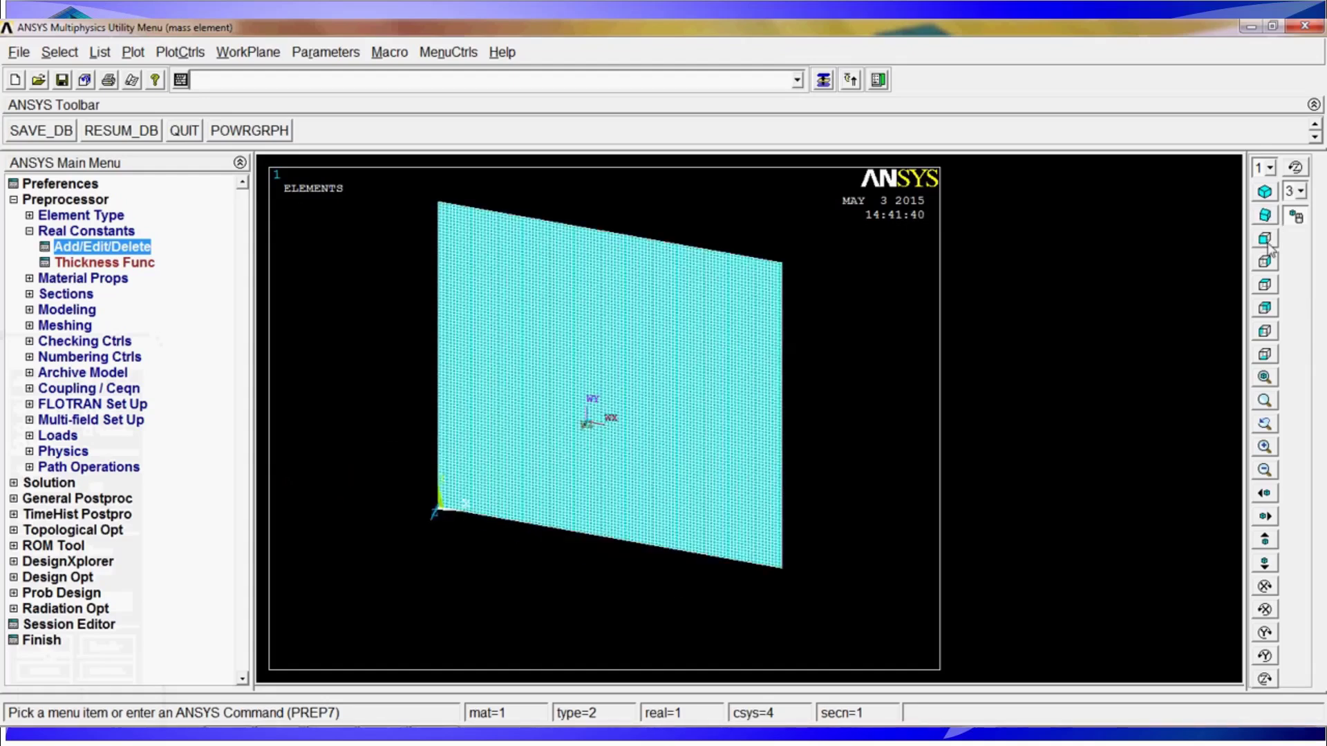
click(1264, 242)
scroll(660, 470, up, 1)
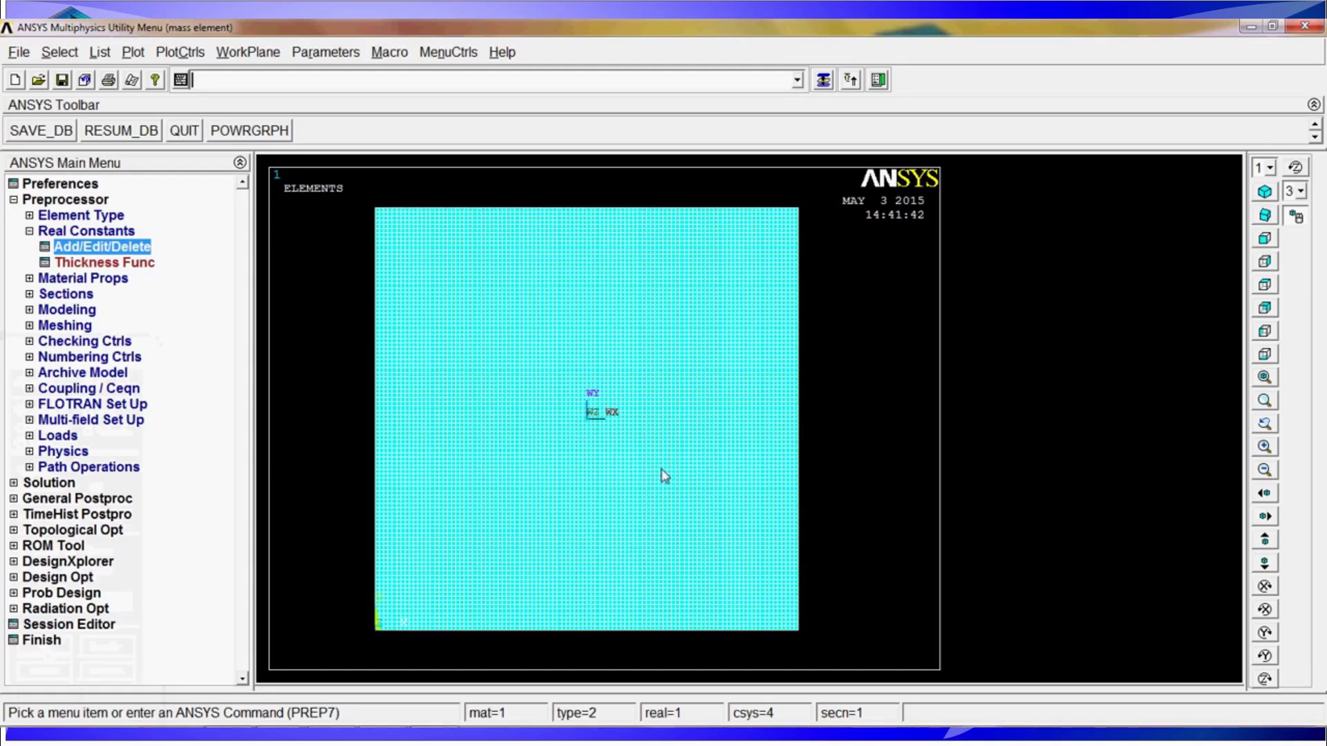
scroll(662, 468, up, 1)
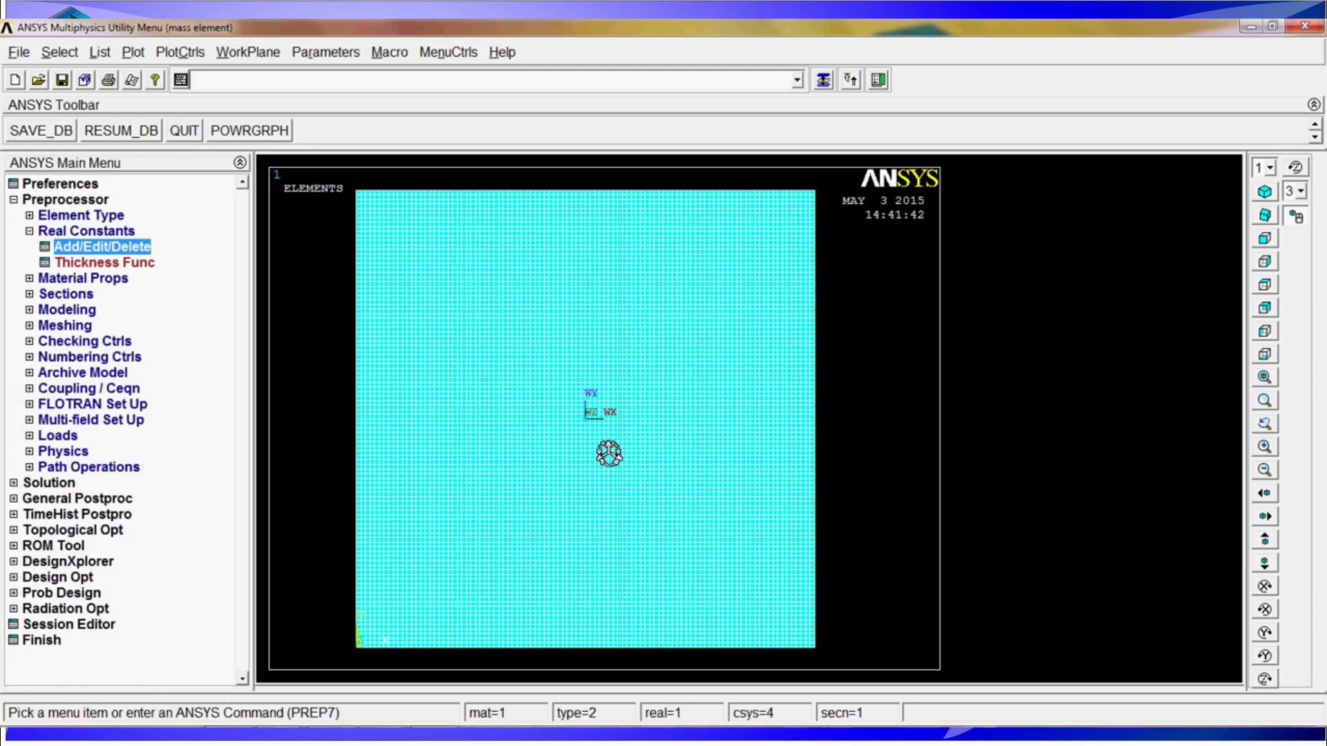
click(94, 232)
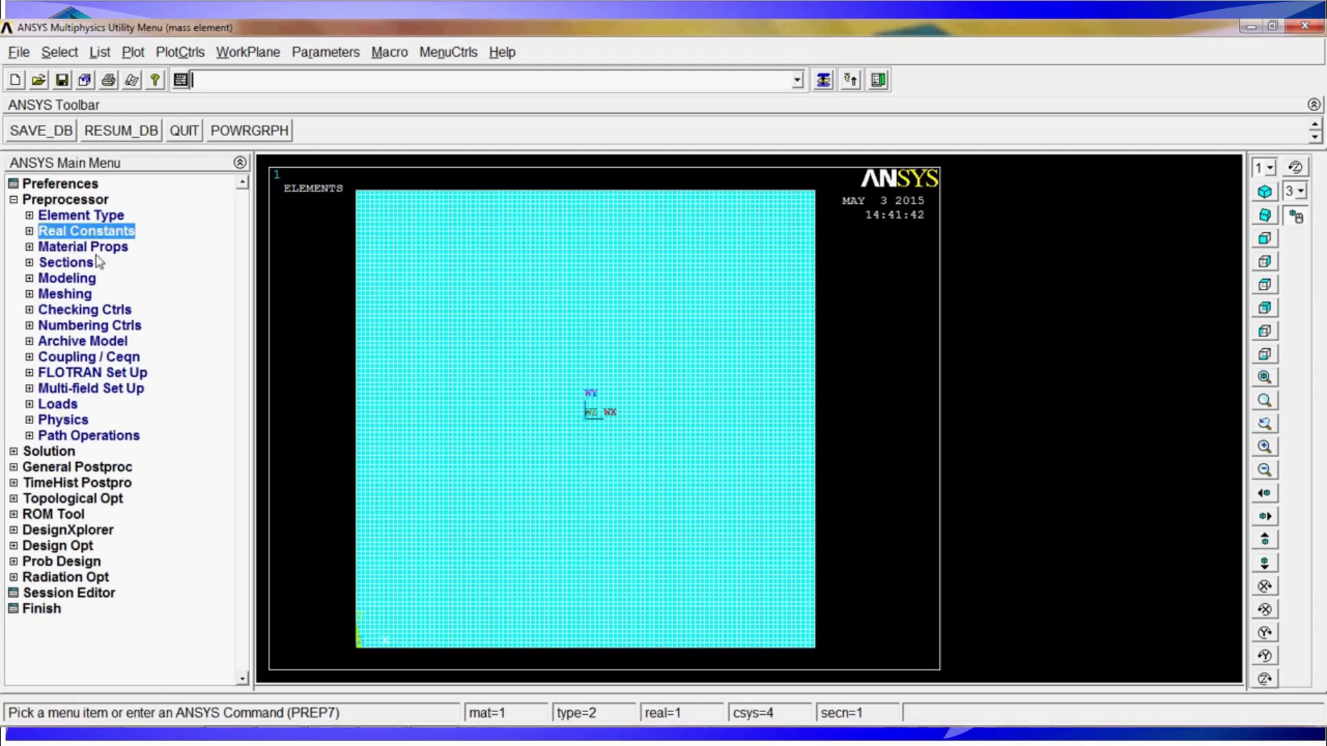
click(103, 360)
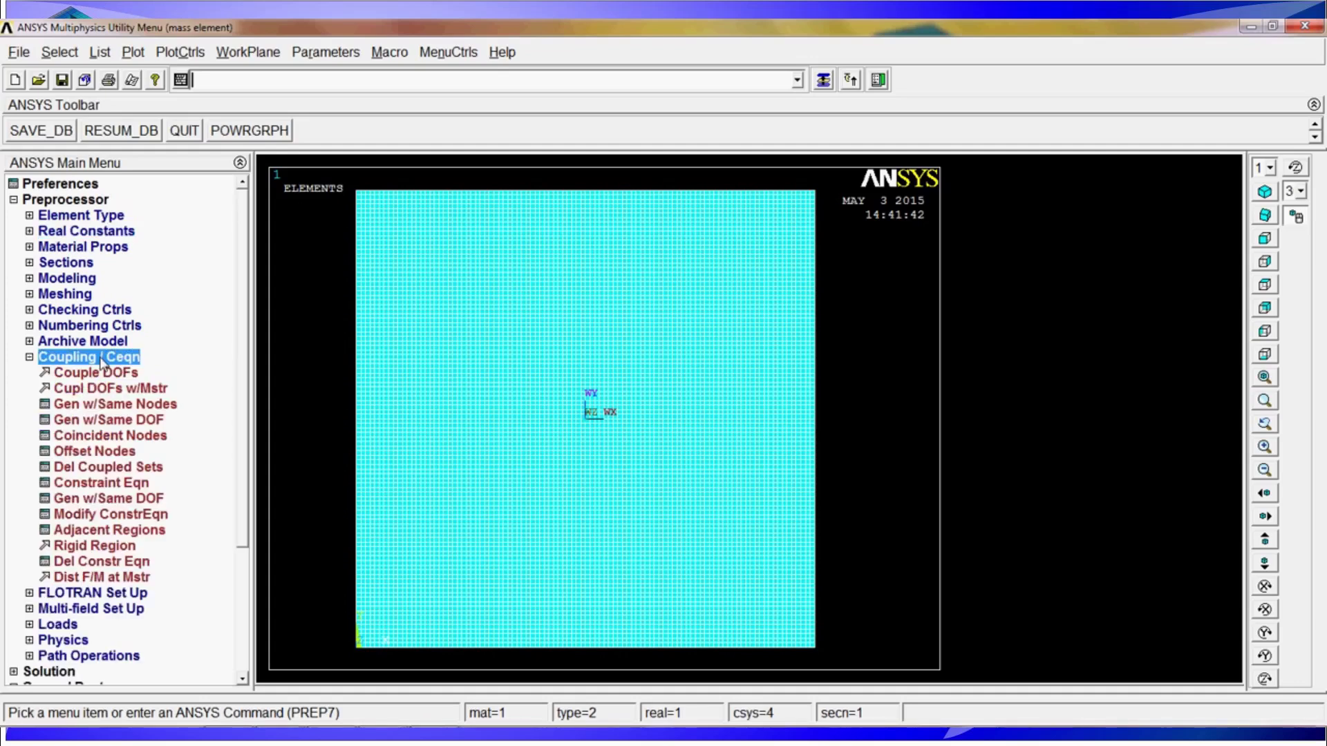
click(123, 548)
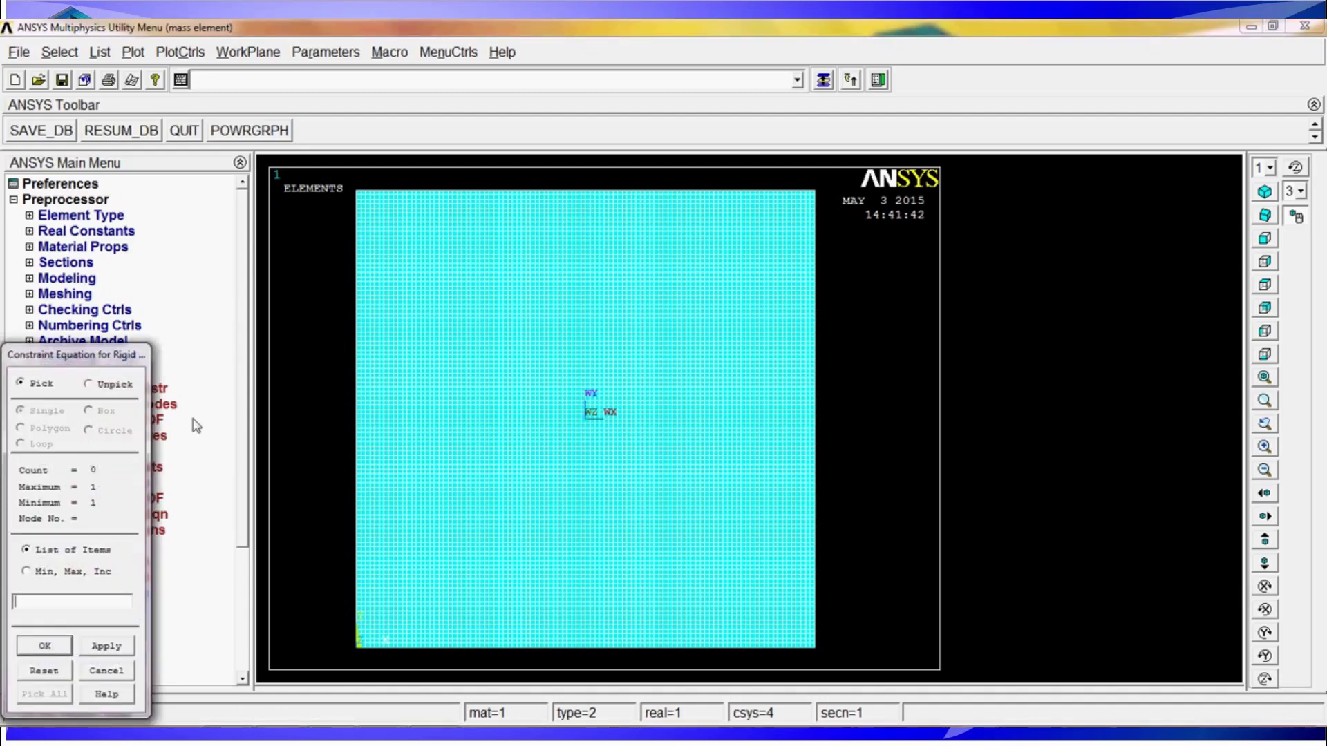
click(111, 674)
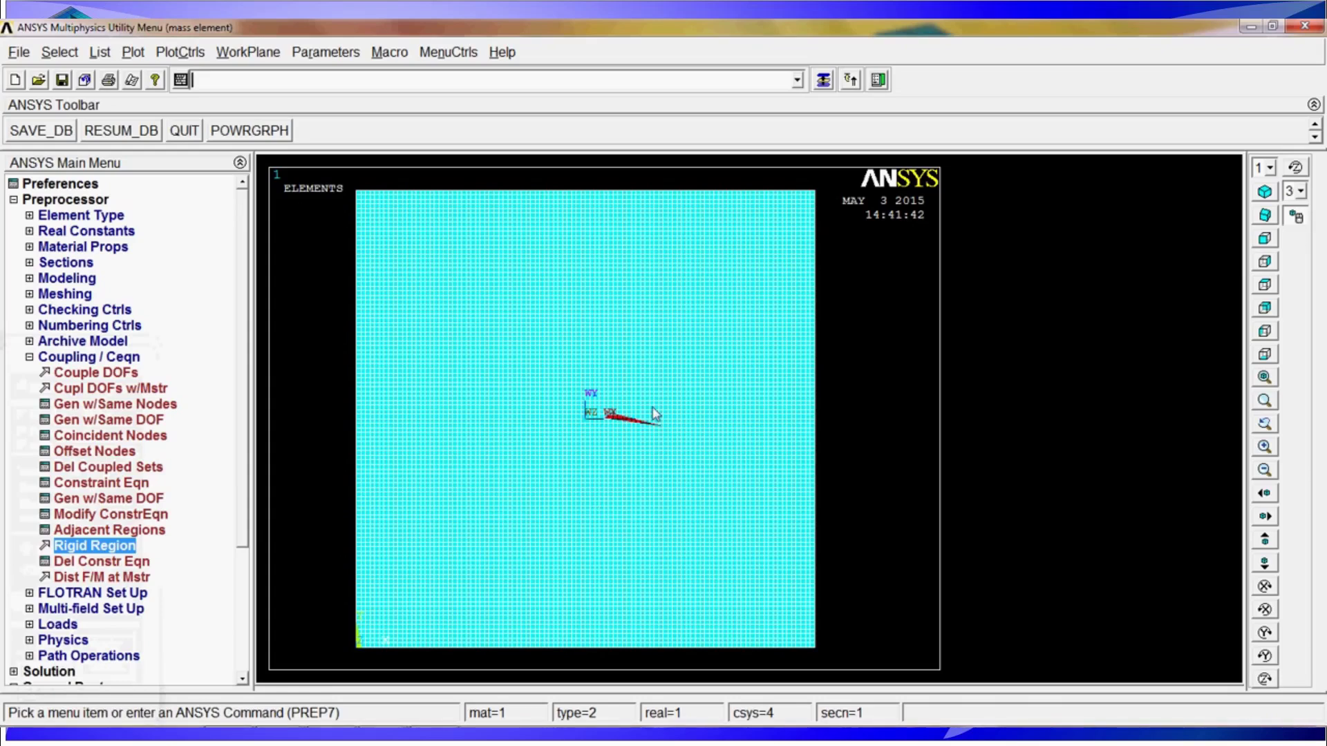
ctrl+right_drag(655, 415, 606, 382)
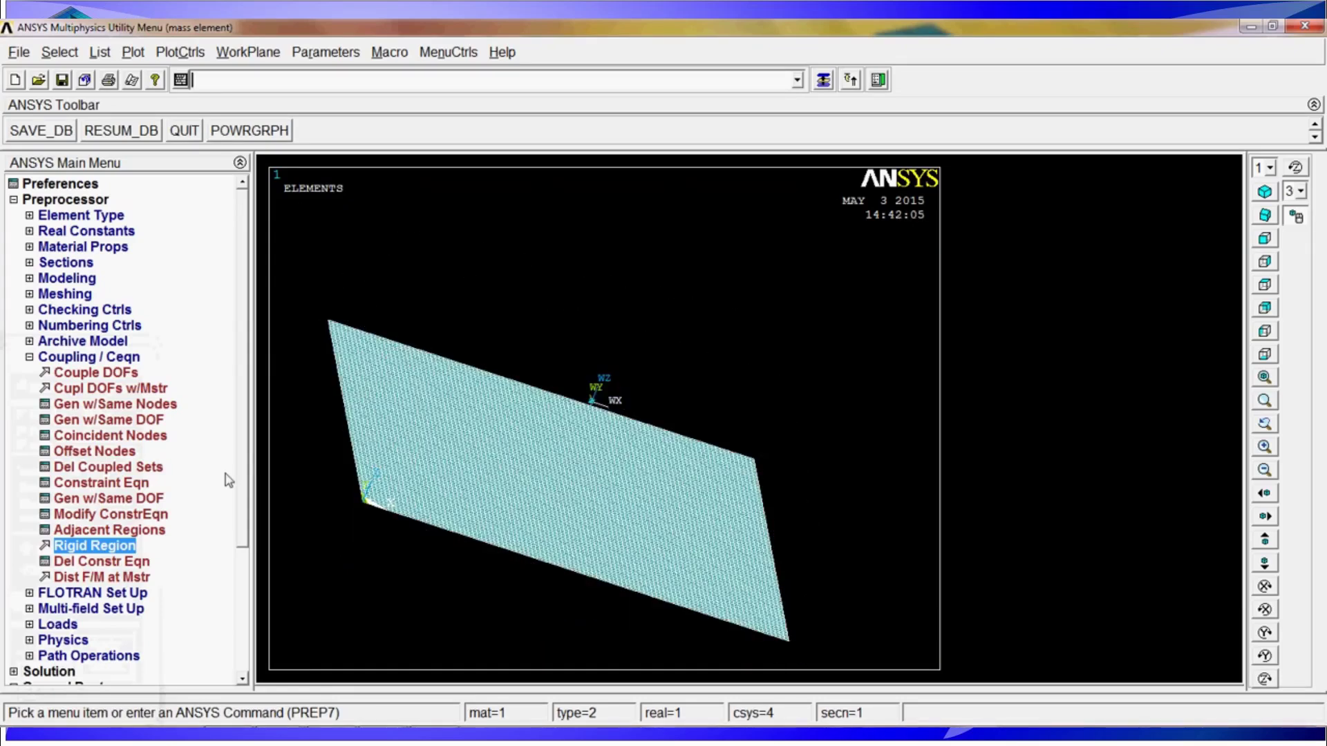
ctrl+right_drag(701, 449, 705, 438)
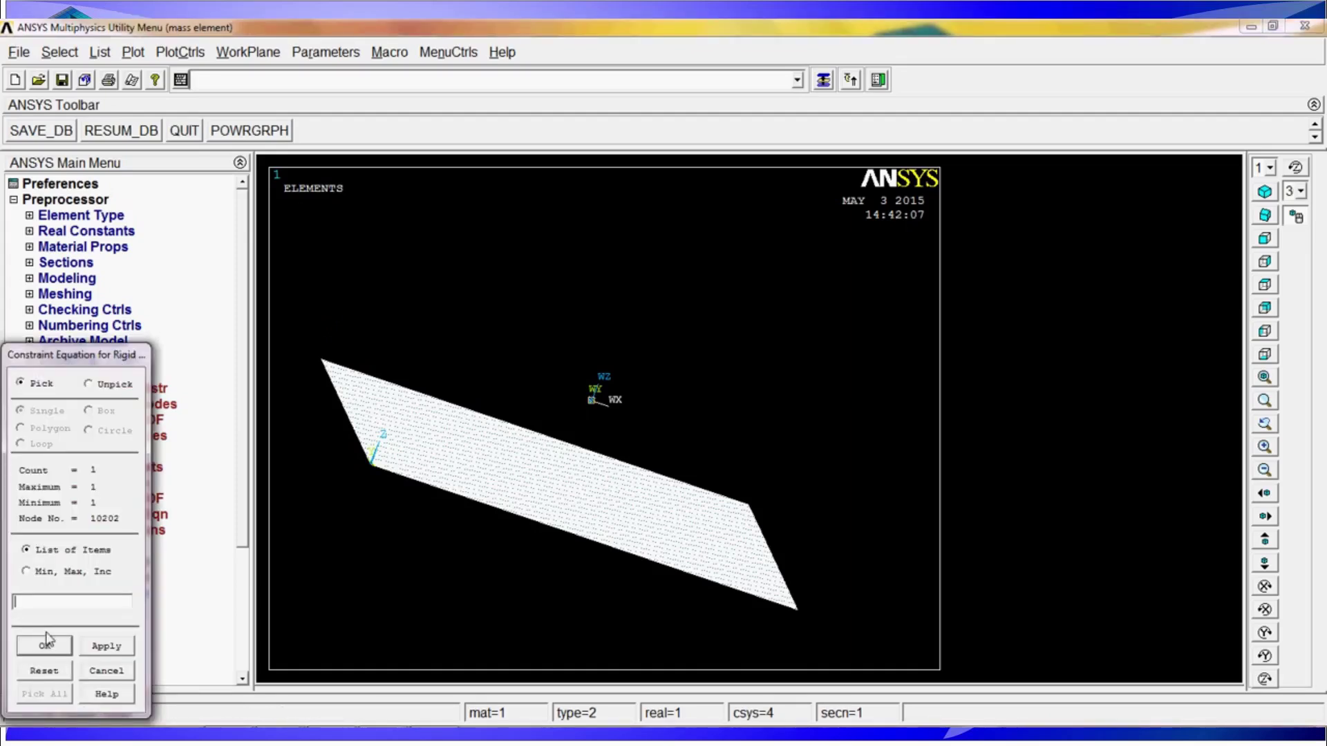
click(43, 645)
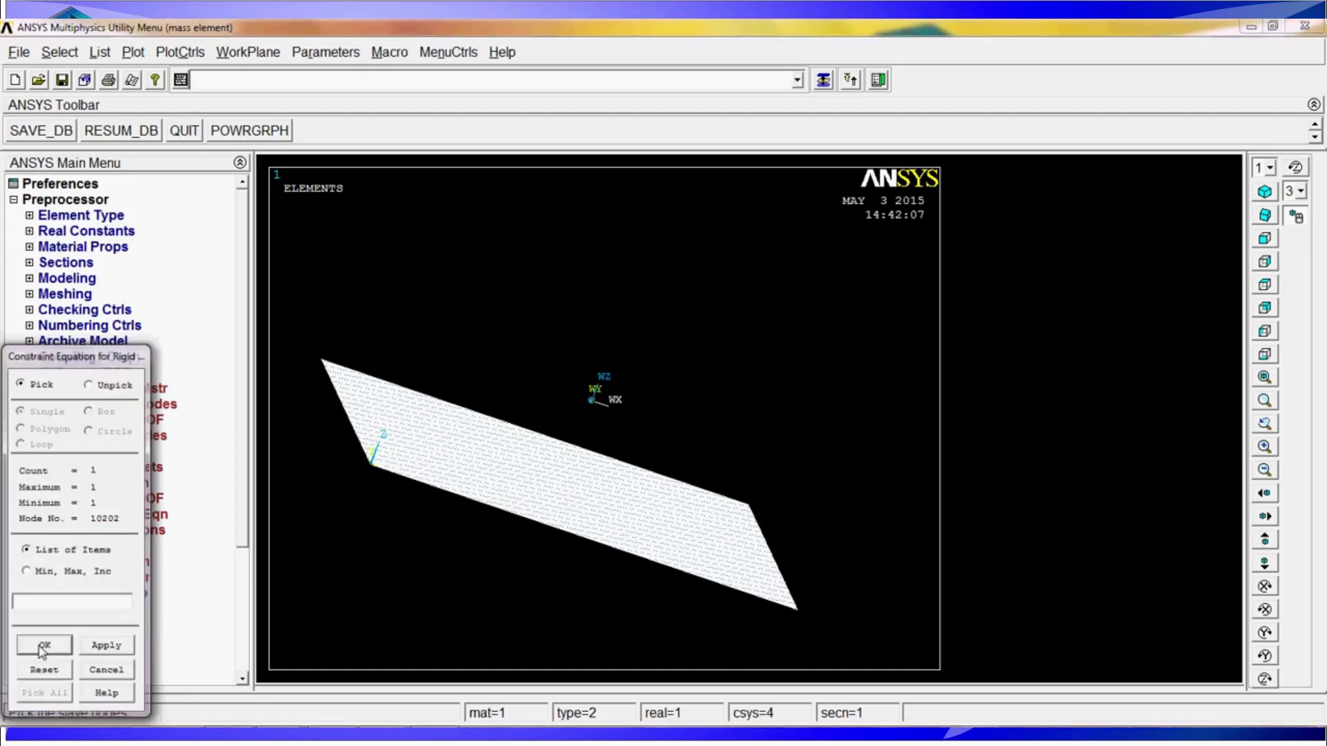
- Box-select the 1429 central plate nodes as the rigid region's slaves
click(1264, 239)
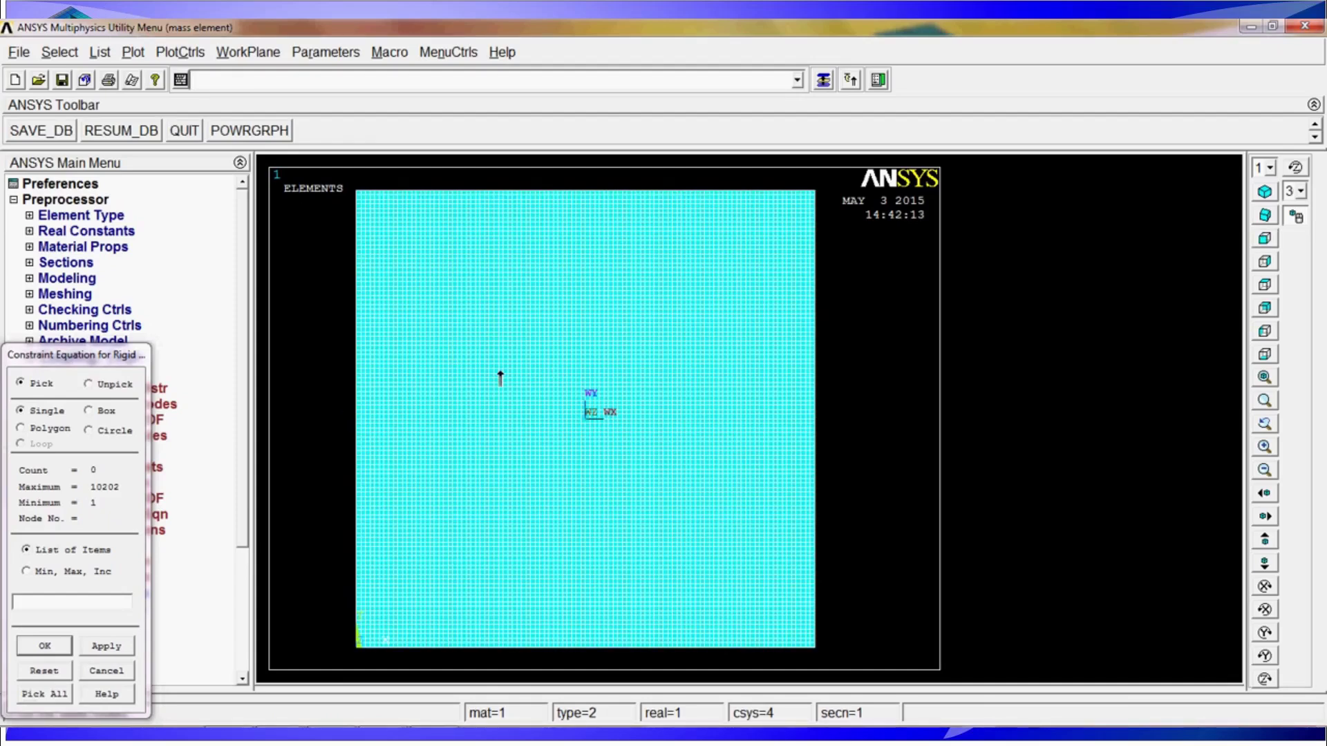
drag(539, 388, 572, 490)
click(88, 383)
click(88, 411)
right_click(499, 366)
drag(487, 354, 720, 488)
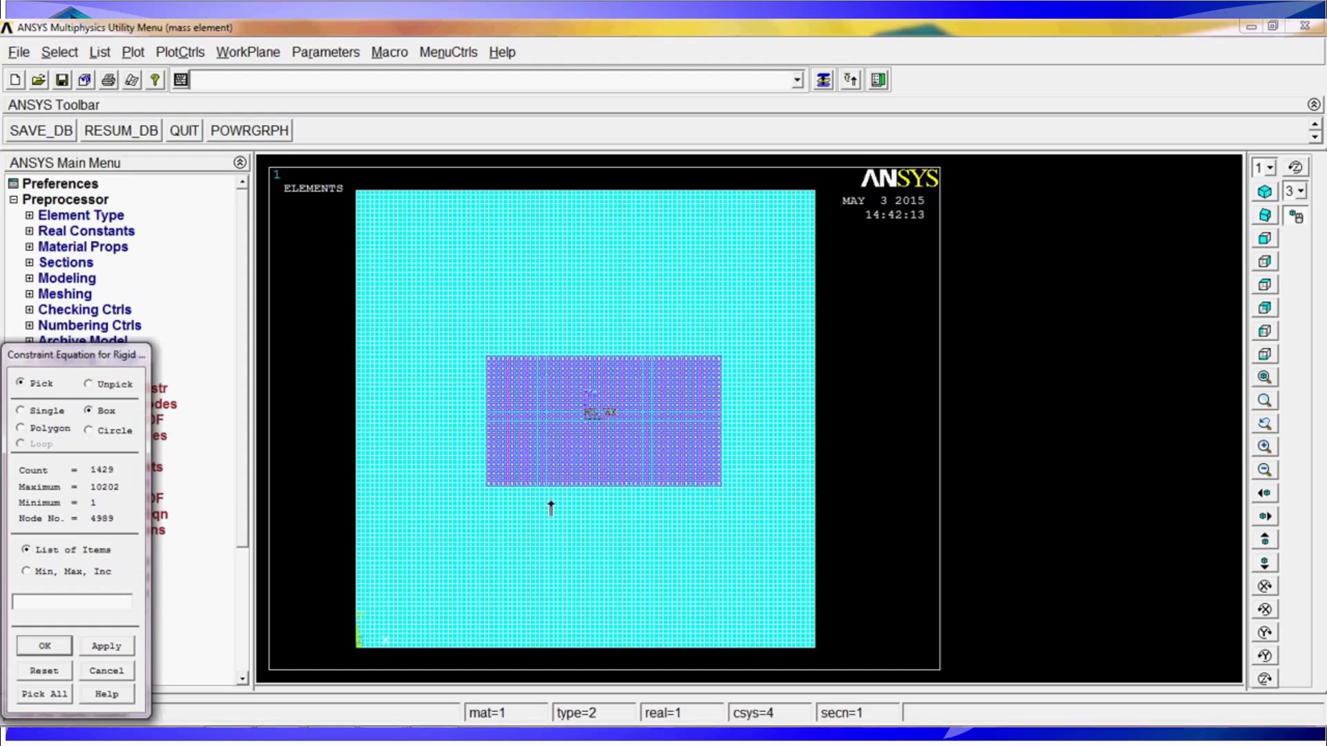
click(44, 648)
- Set the rigid region Ldof to translation UXYZ and create the constraint equations
click(795, 333)
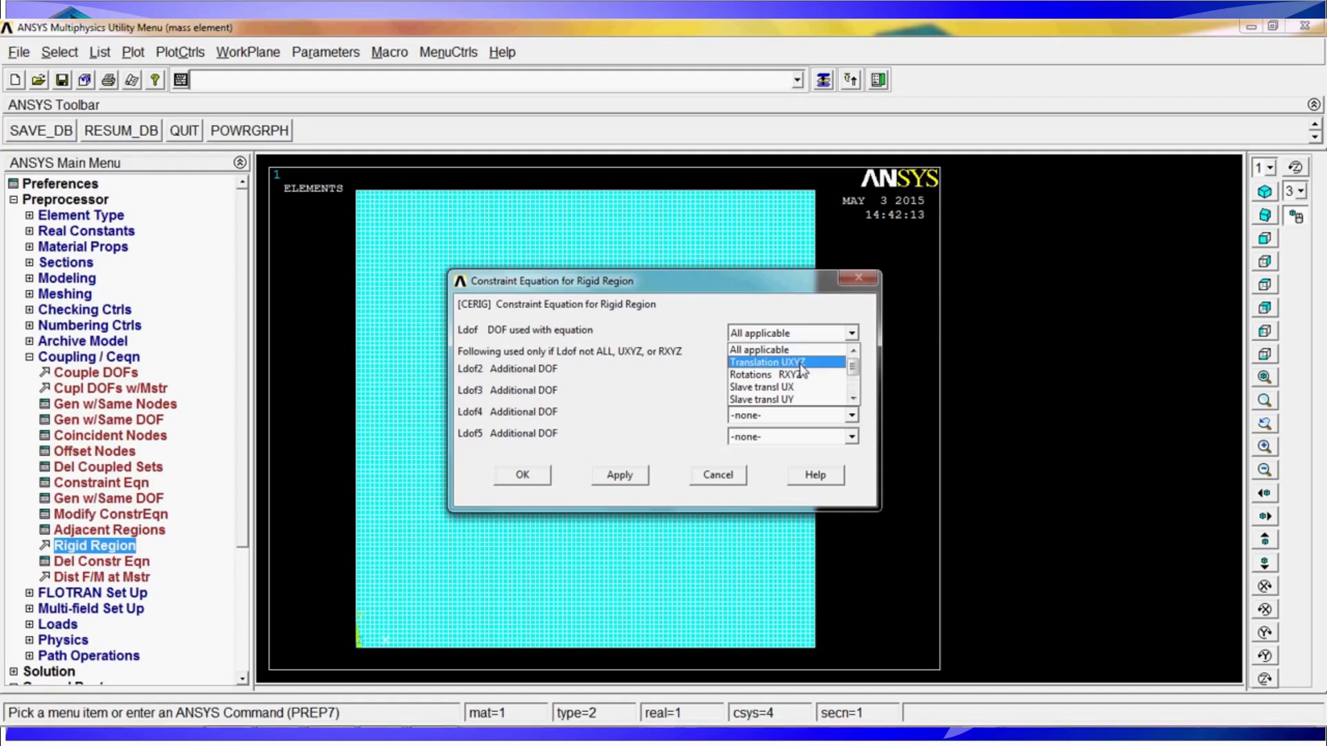
click(788, 362)
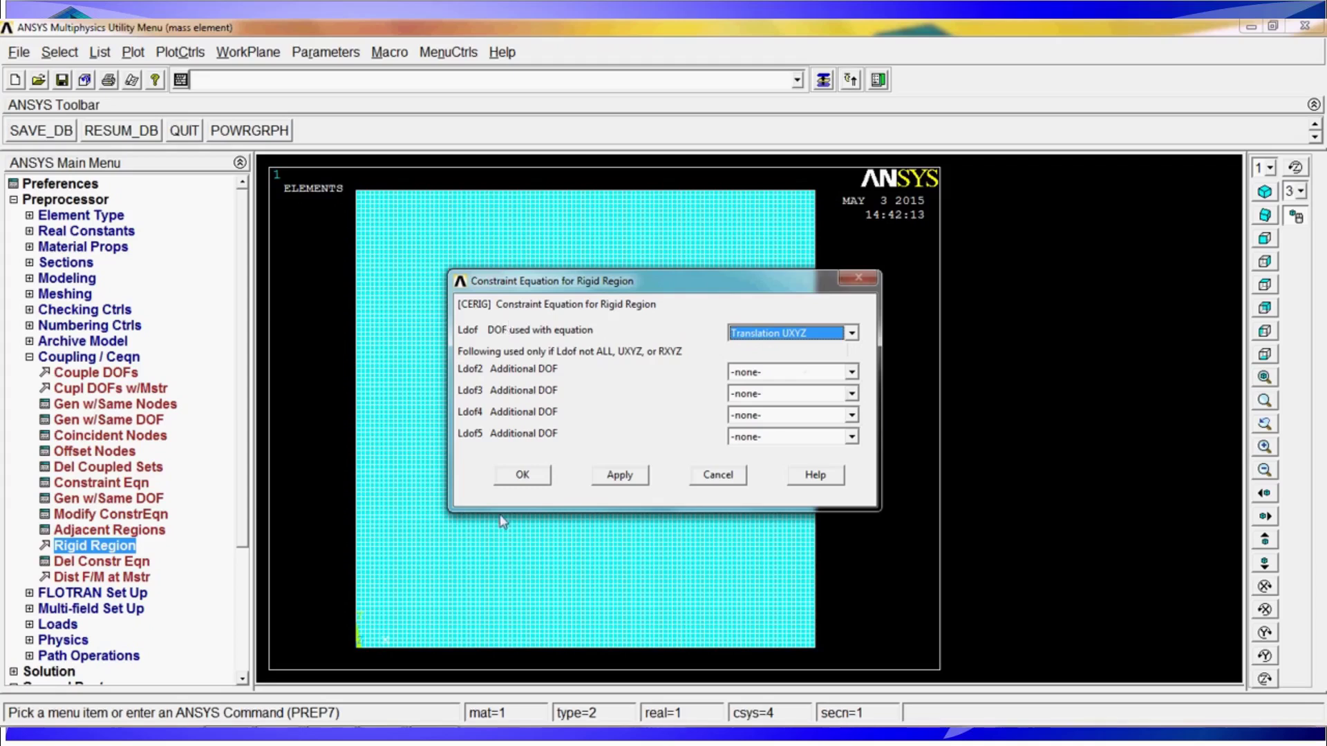
click(524, 477)
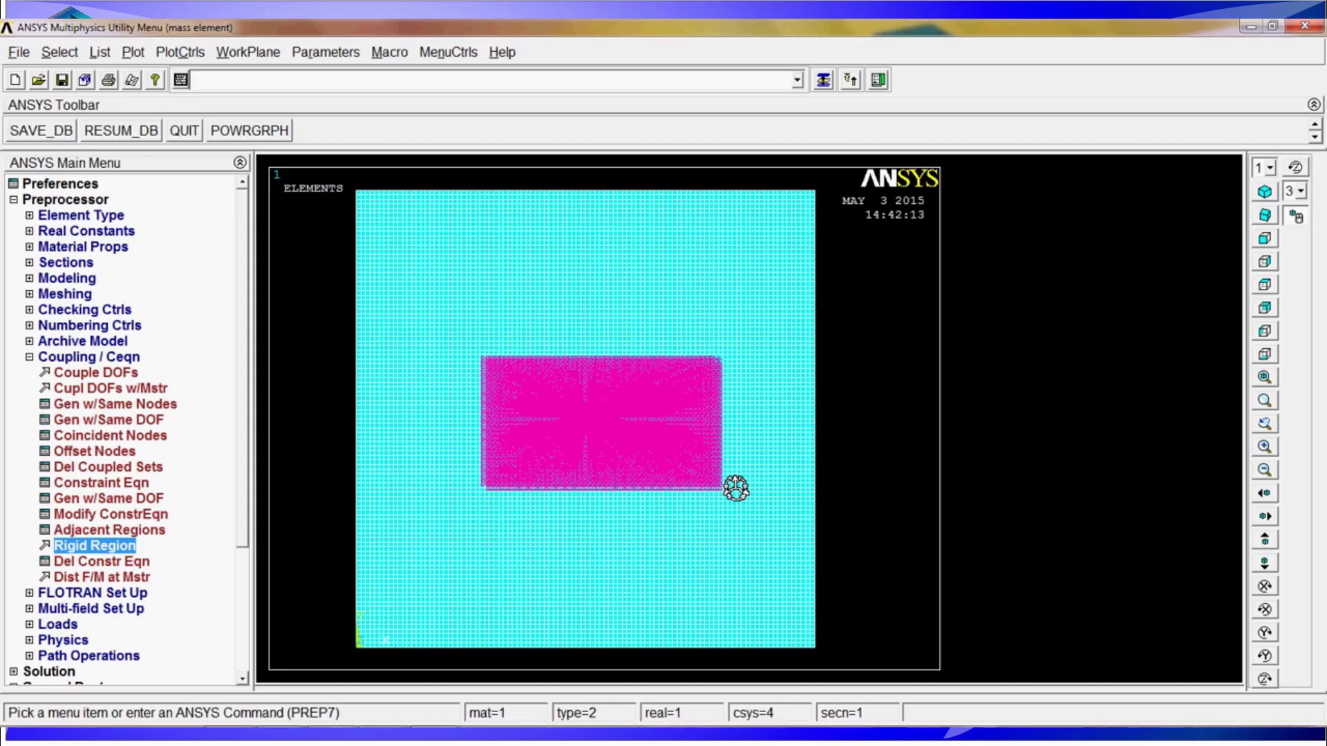
- Fix all DOF at value 0 on the plate's four corner keypoints via dk,p
text(dk,p)
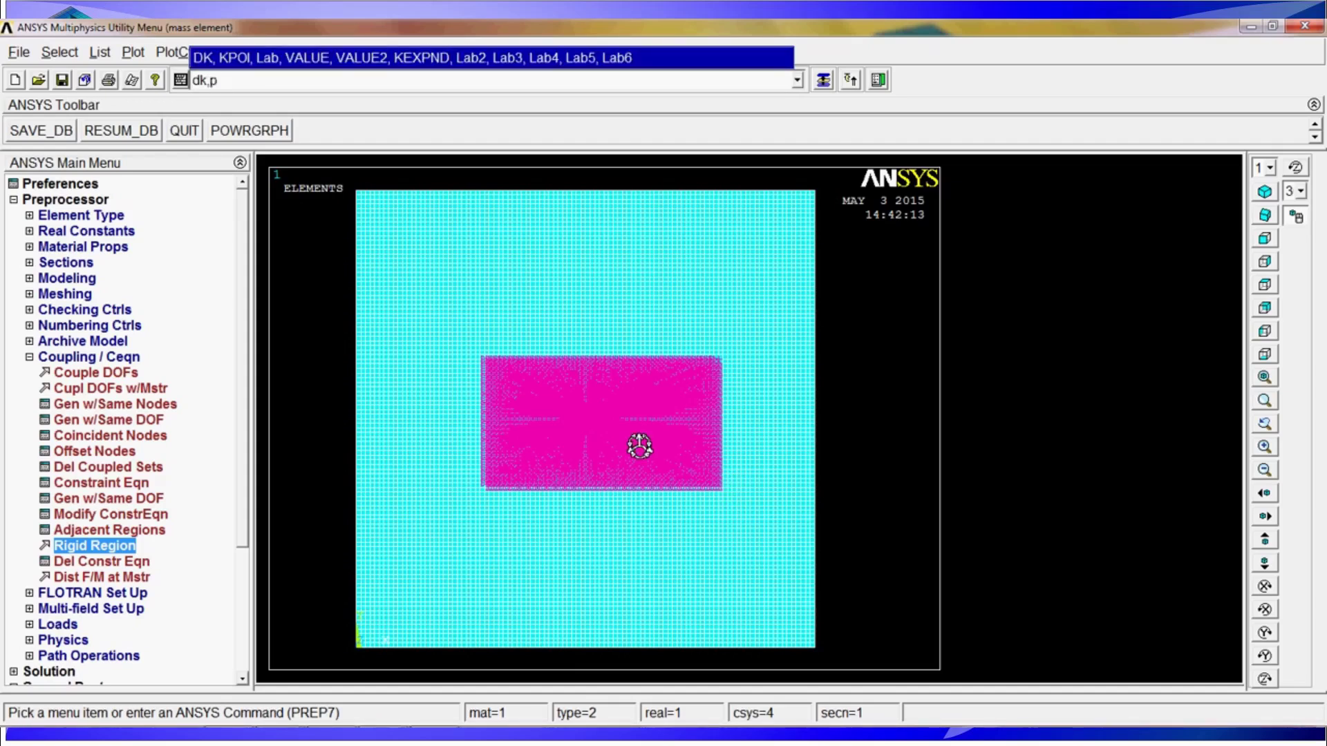
key(Return)
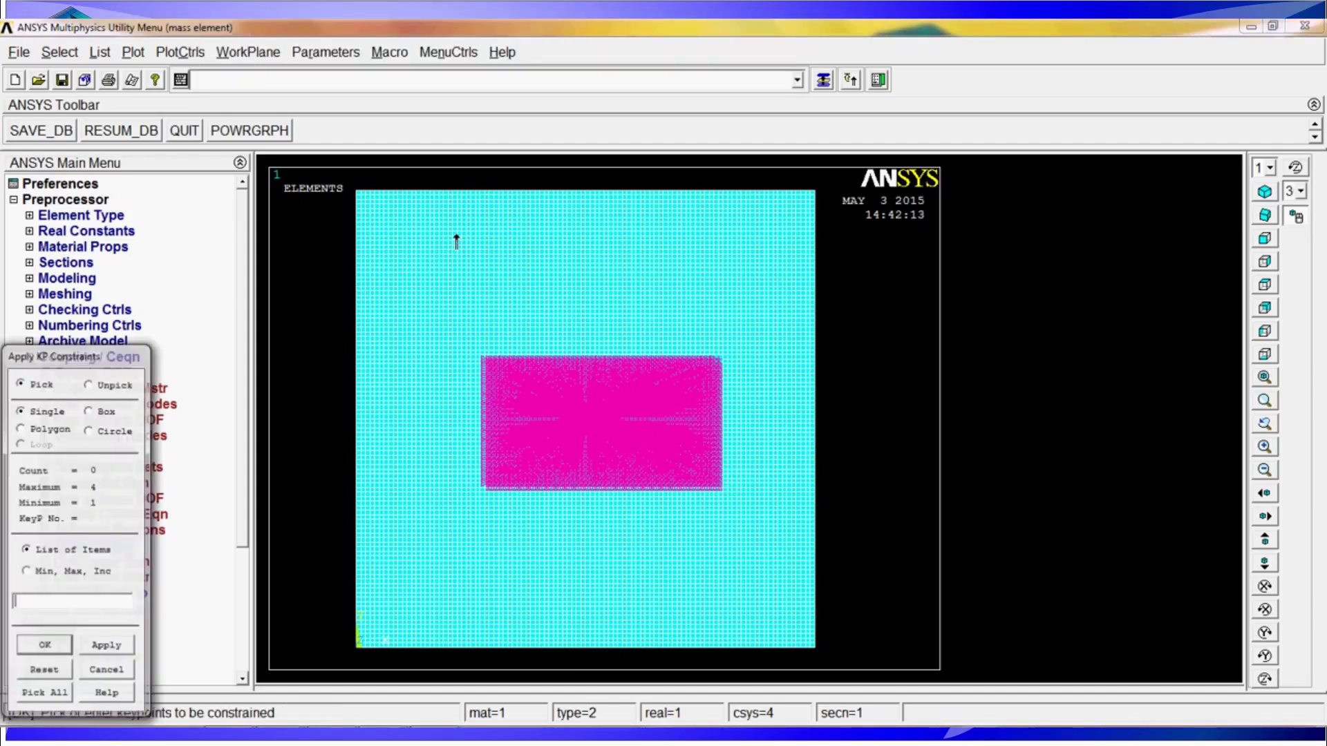
click(814, 647)
click(357, 647)
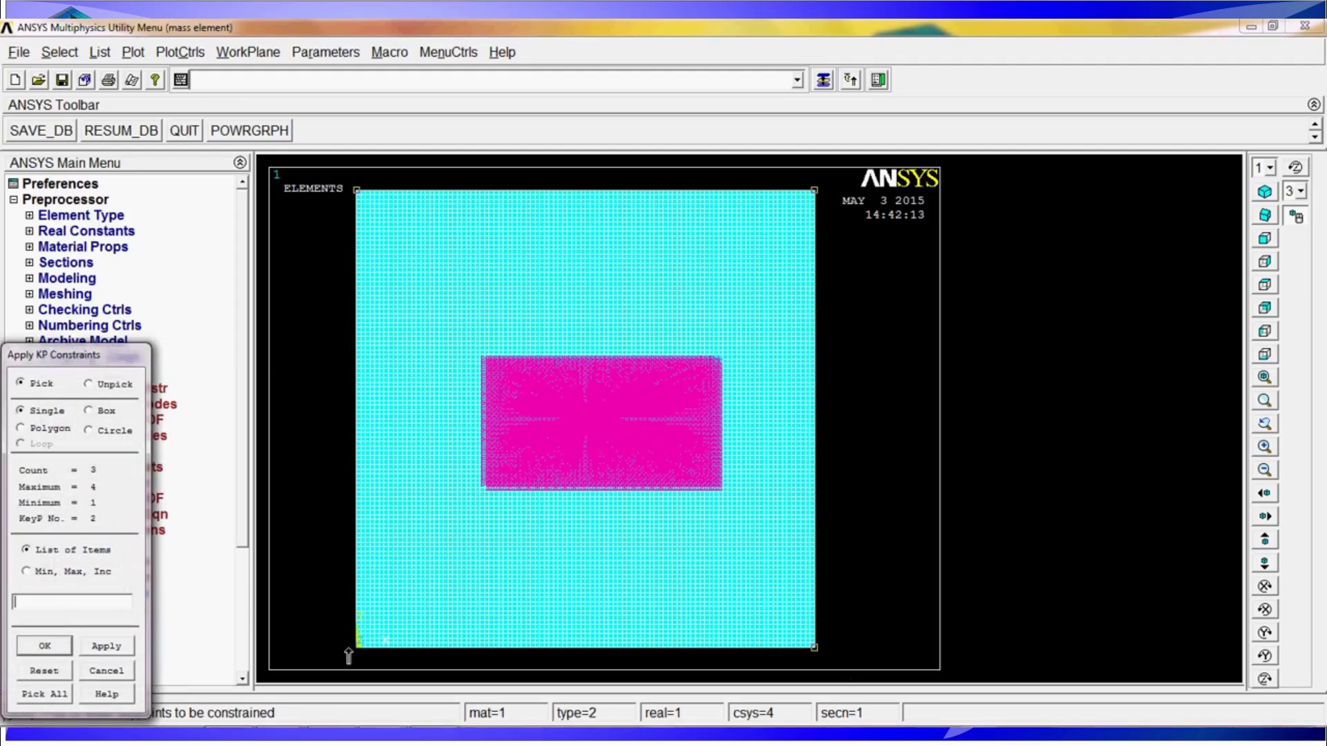
click(44, 646)
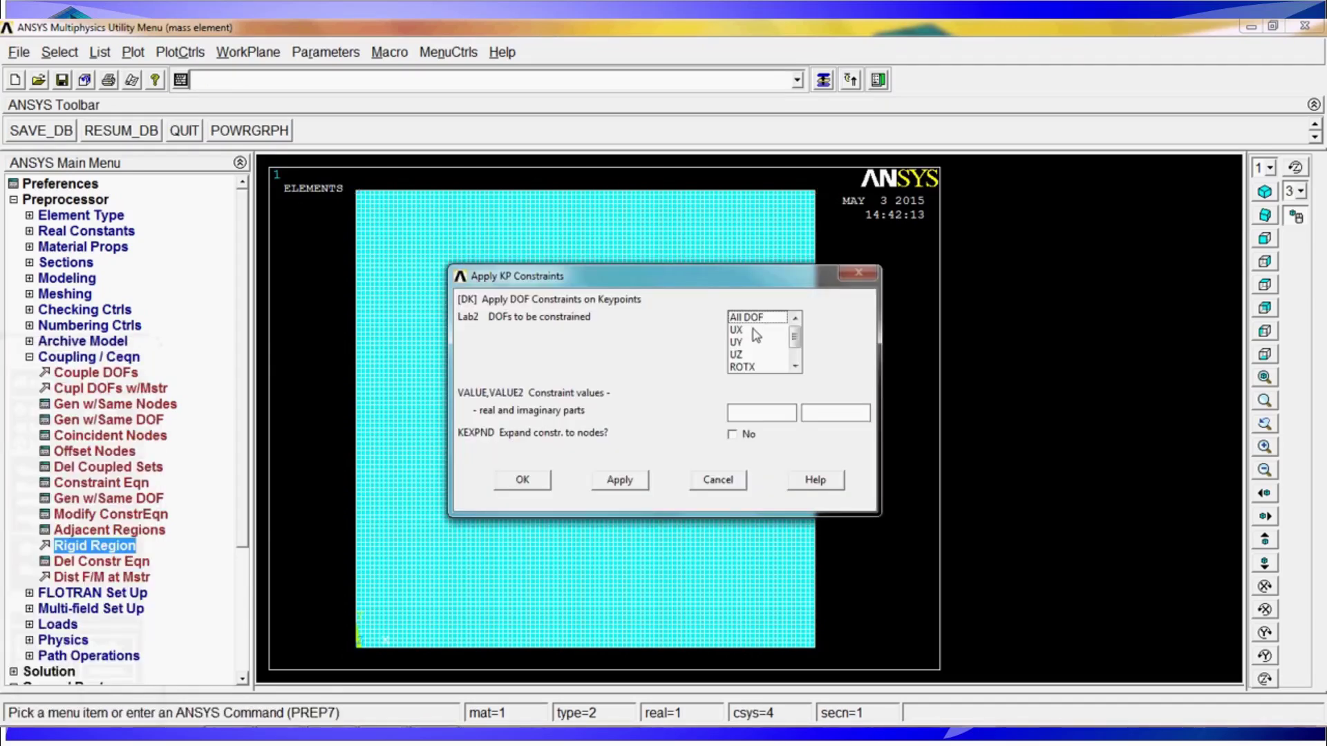
click(750, 317)
click(762, 411)
text(0)
click(545, 481)
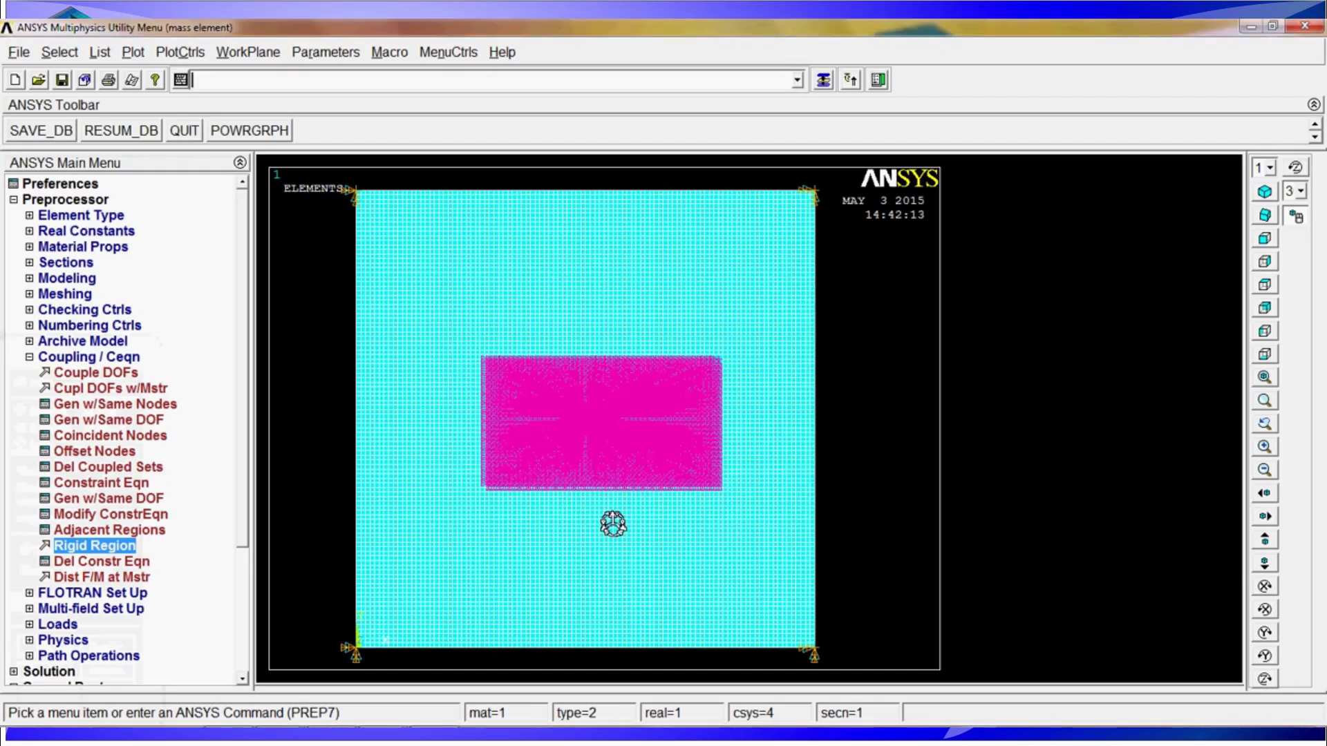
- Apply a gravitational acceleration of 9.81 to the model with acel,,9.81
ctrl+right_drag(1229, 263, 565, 529)
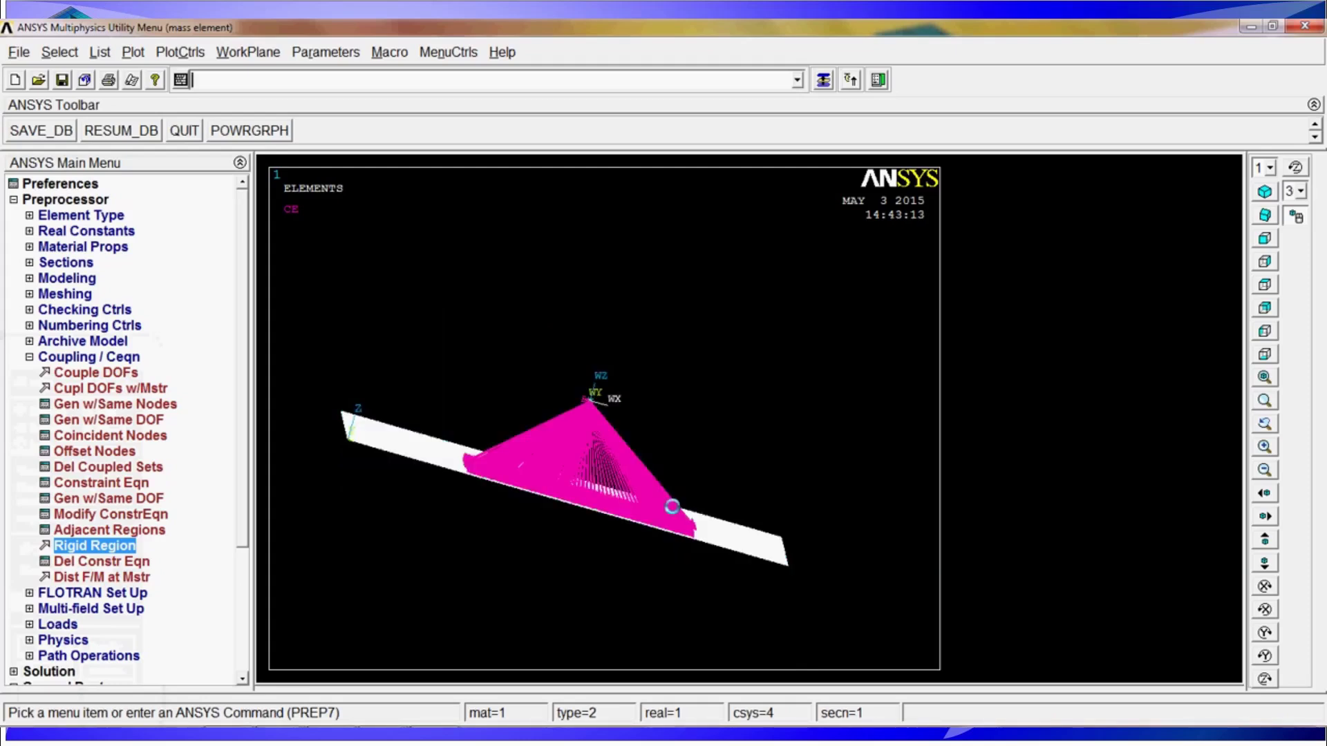
ctrl+right_drag(672, 506, 582, 454)
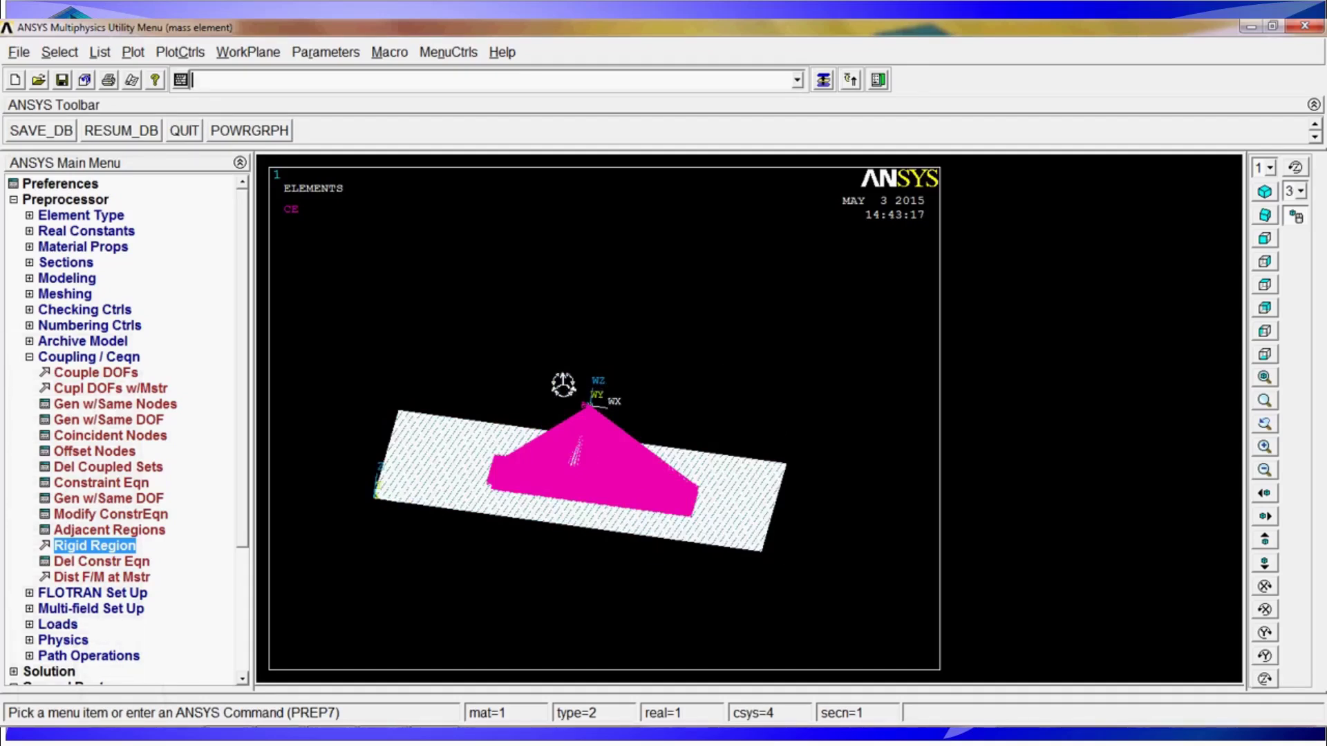
ctrl+right_drag(589, 453, 589, 452)
text(a)
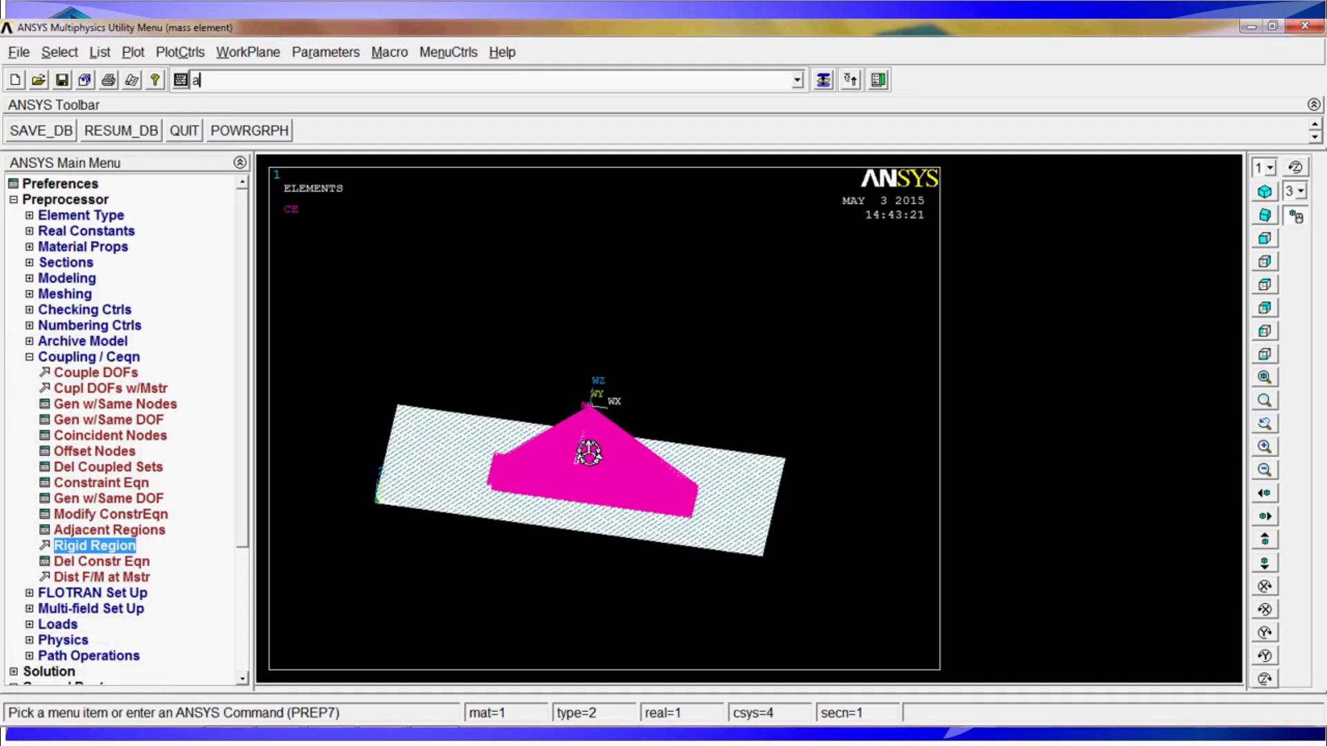
text(cel,,9.81)
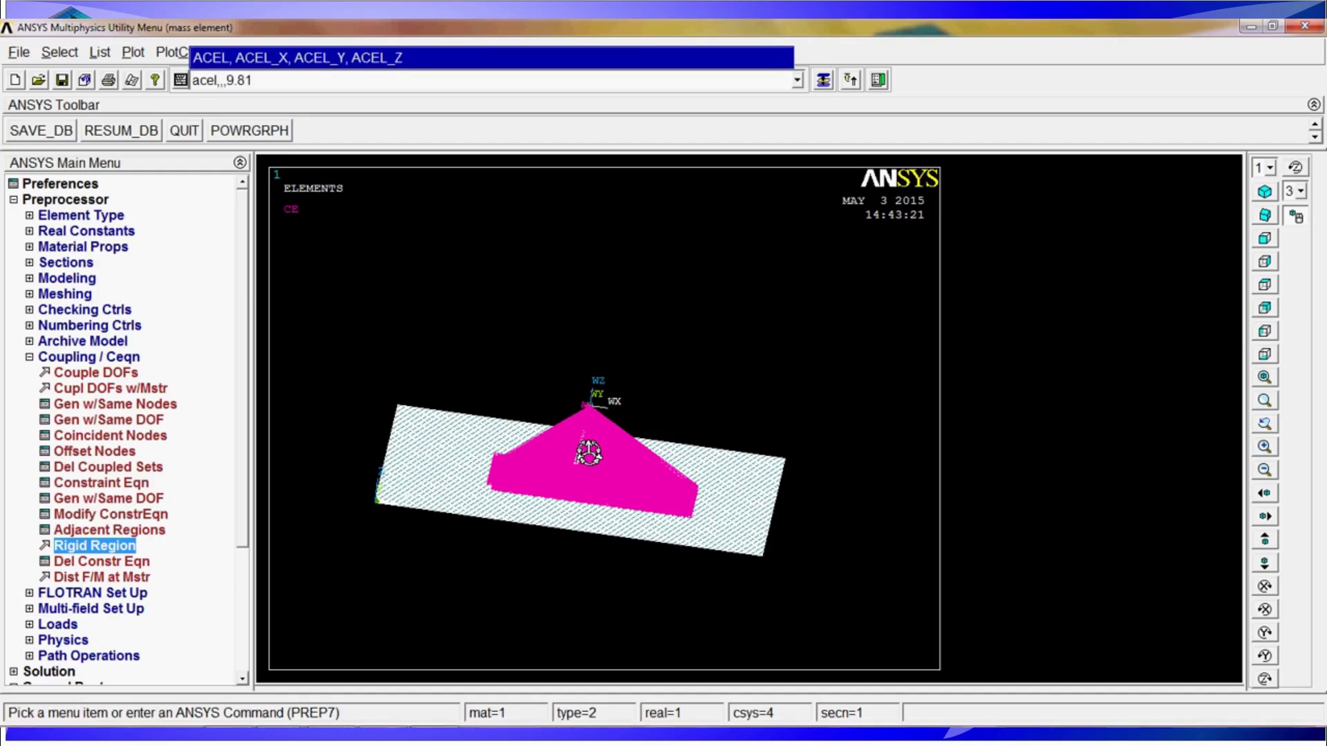
key(Return)
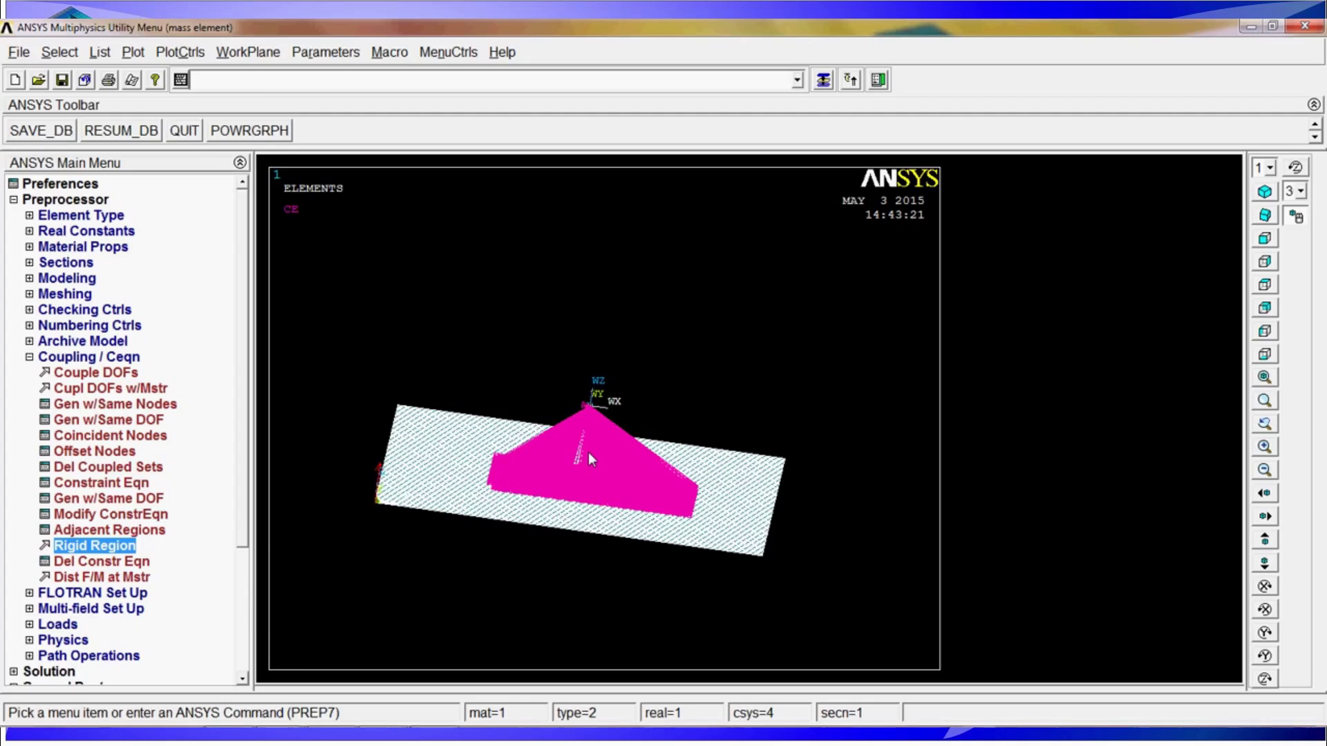
- Enter the solution processor with /solu, run solve, and confirm the solution
text(a)
key(BackSpace)
text(/solu)
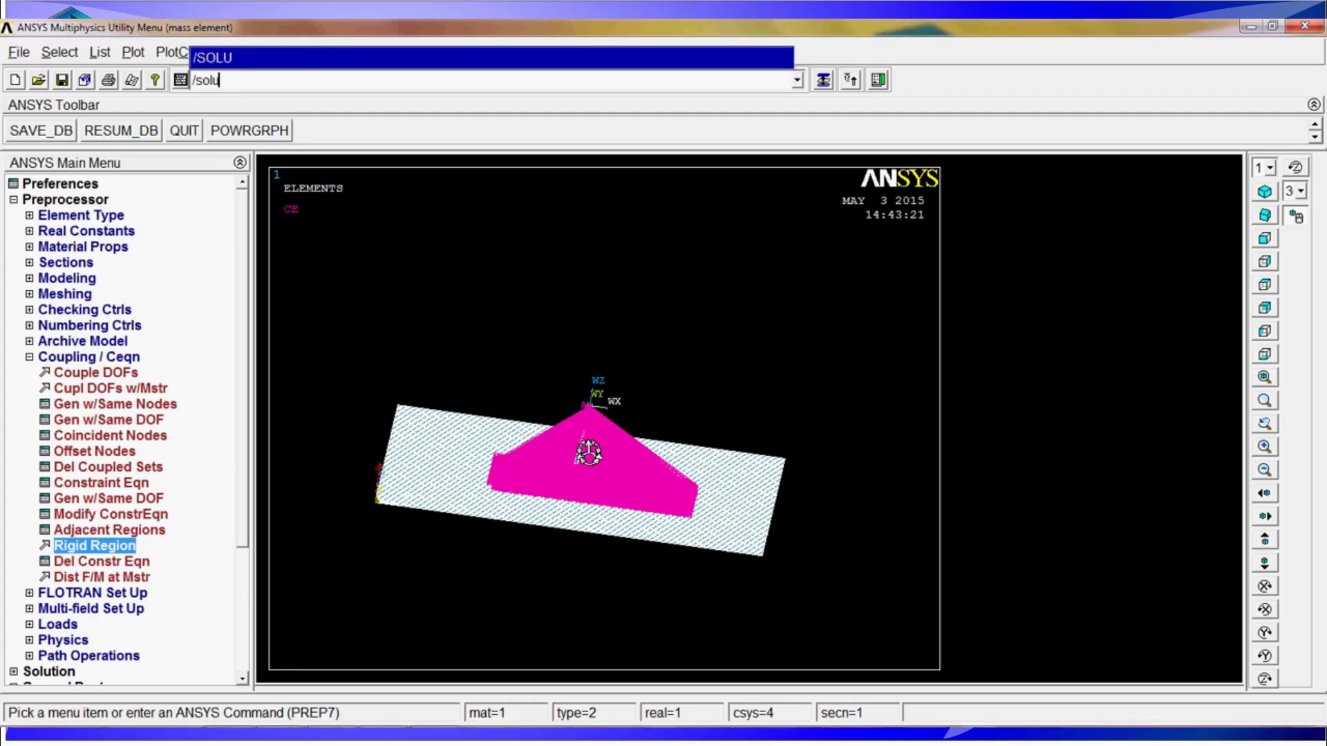
key(Return)
text(solve)
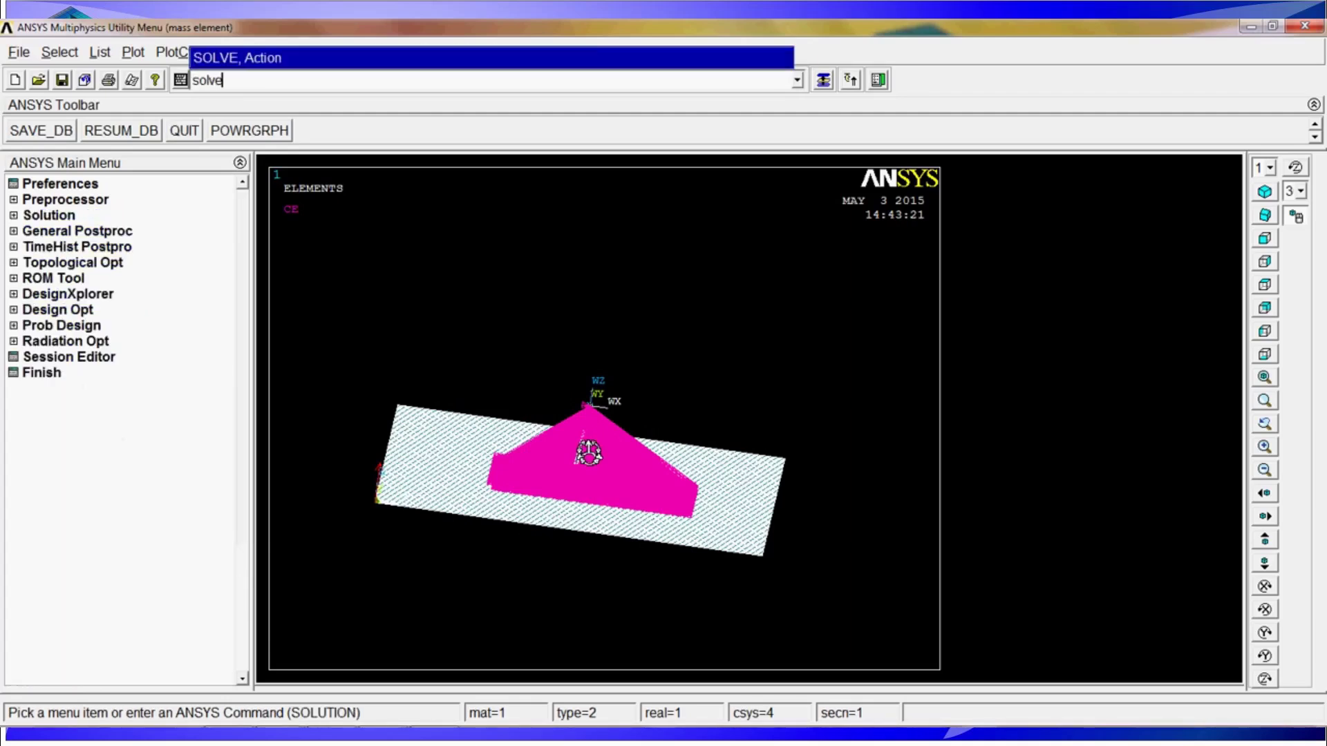
key(Return)
key(Return)
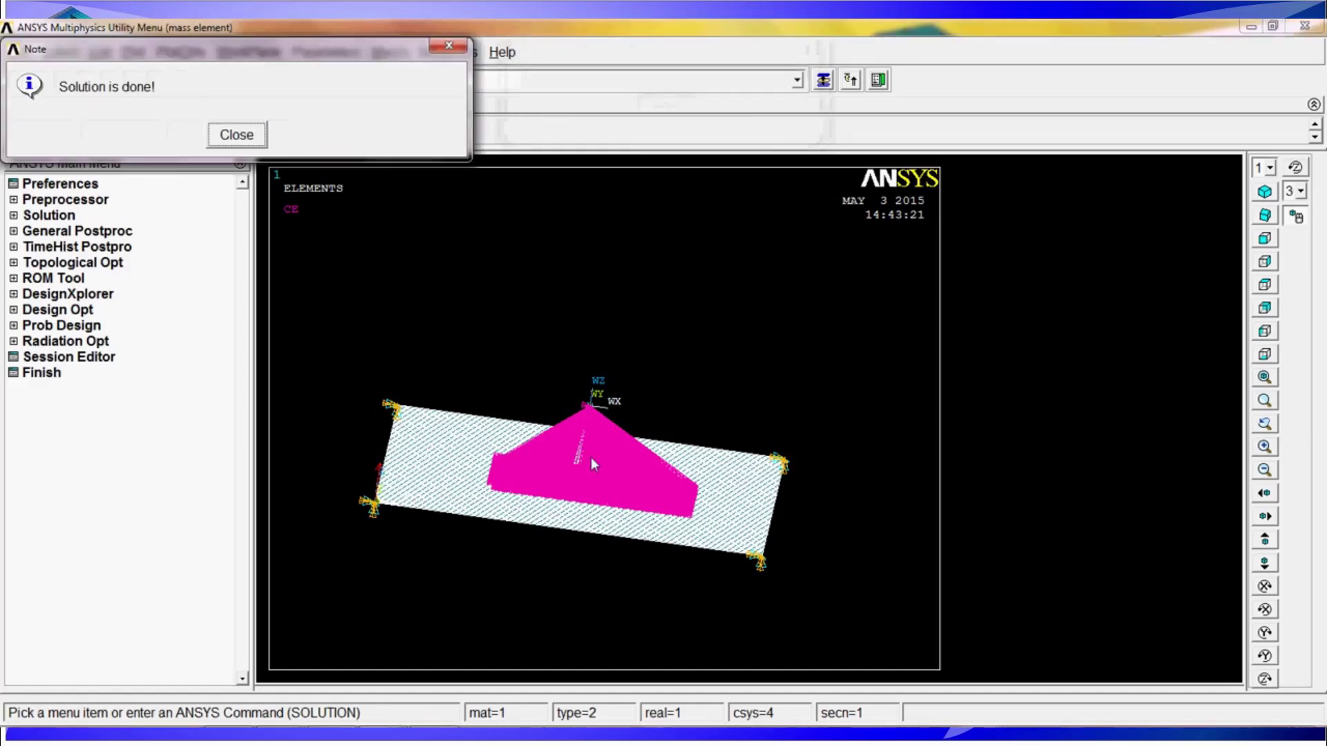
key(Return)
- Switch to the general postprocessor with /post1 and enter the total displacement plot command
text(/post1)
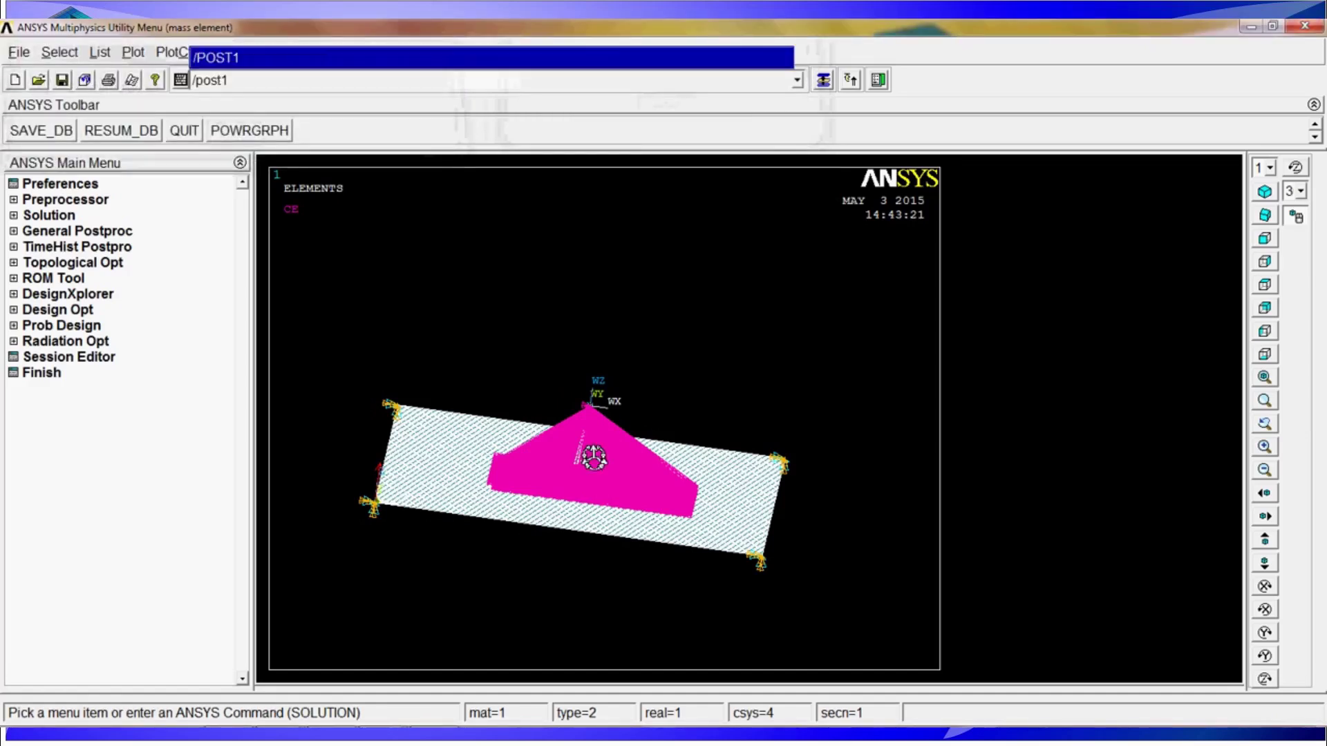
key(Return)
text(plnsol,u,su)
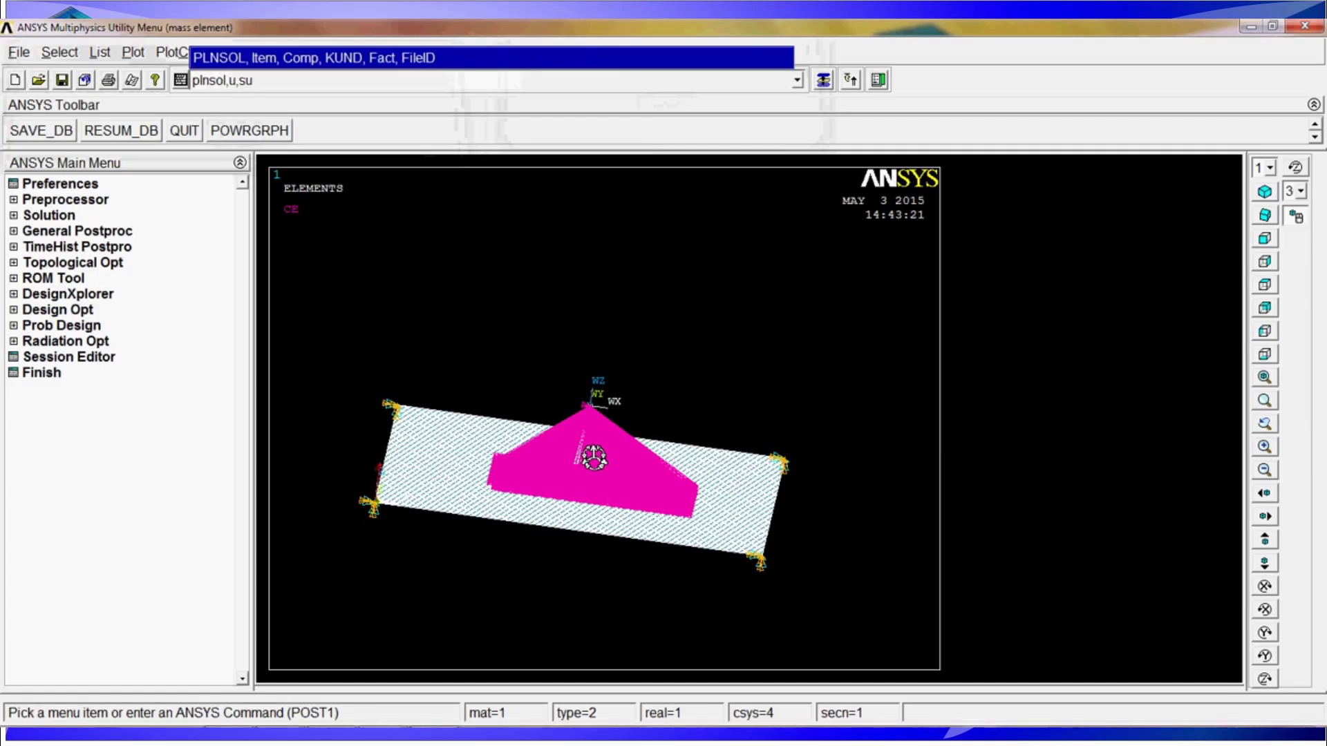
- Show the total displacement (USUM) contour, then rotate and zoom to inspect it
key(Return)
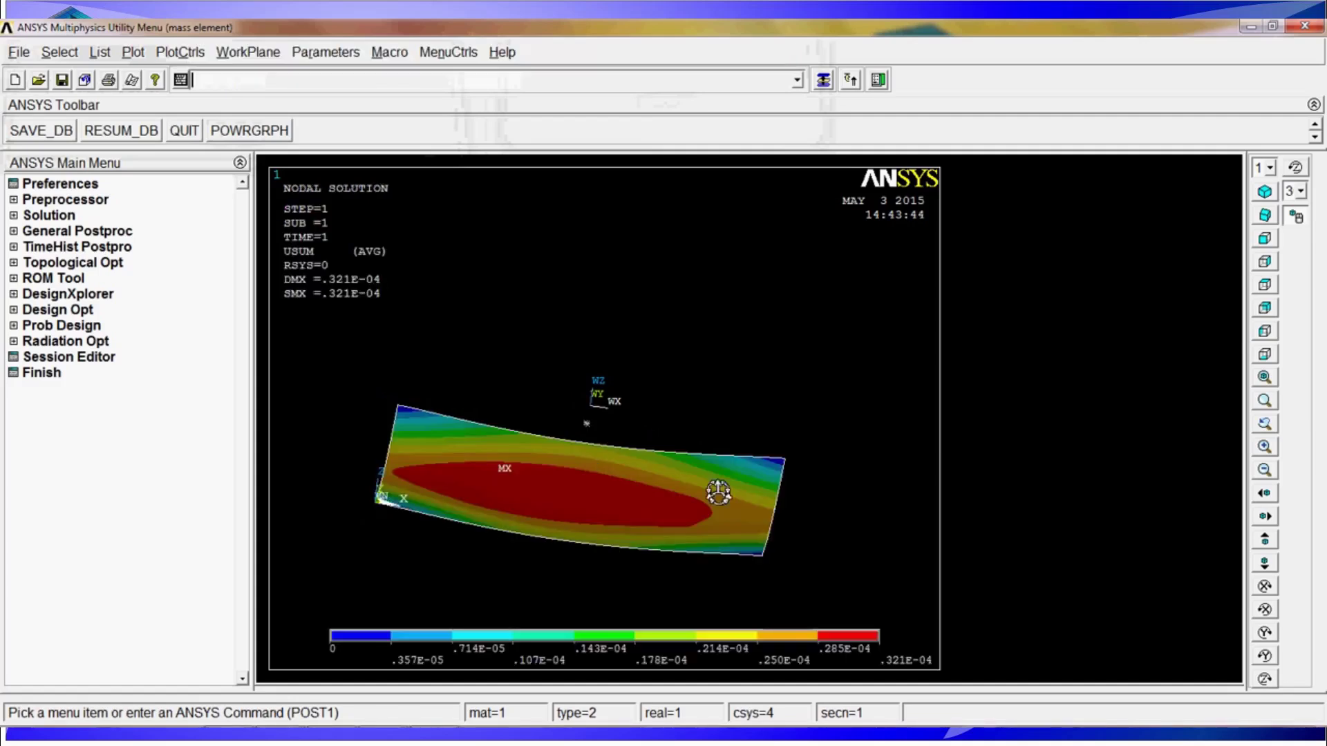
ctrl+right_drag(594, 526, 598, 563)
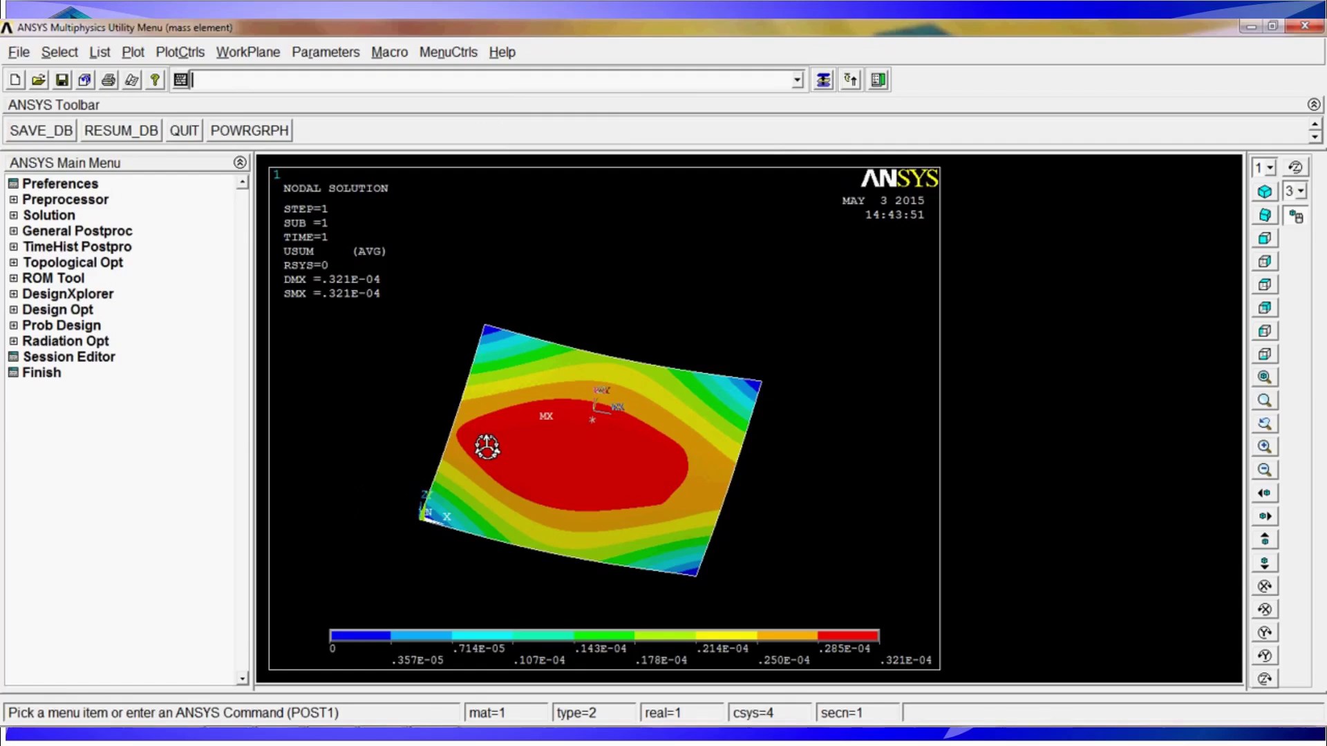
ctrl+right_drag(553, 492, 633, 432)
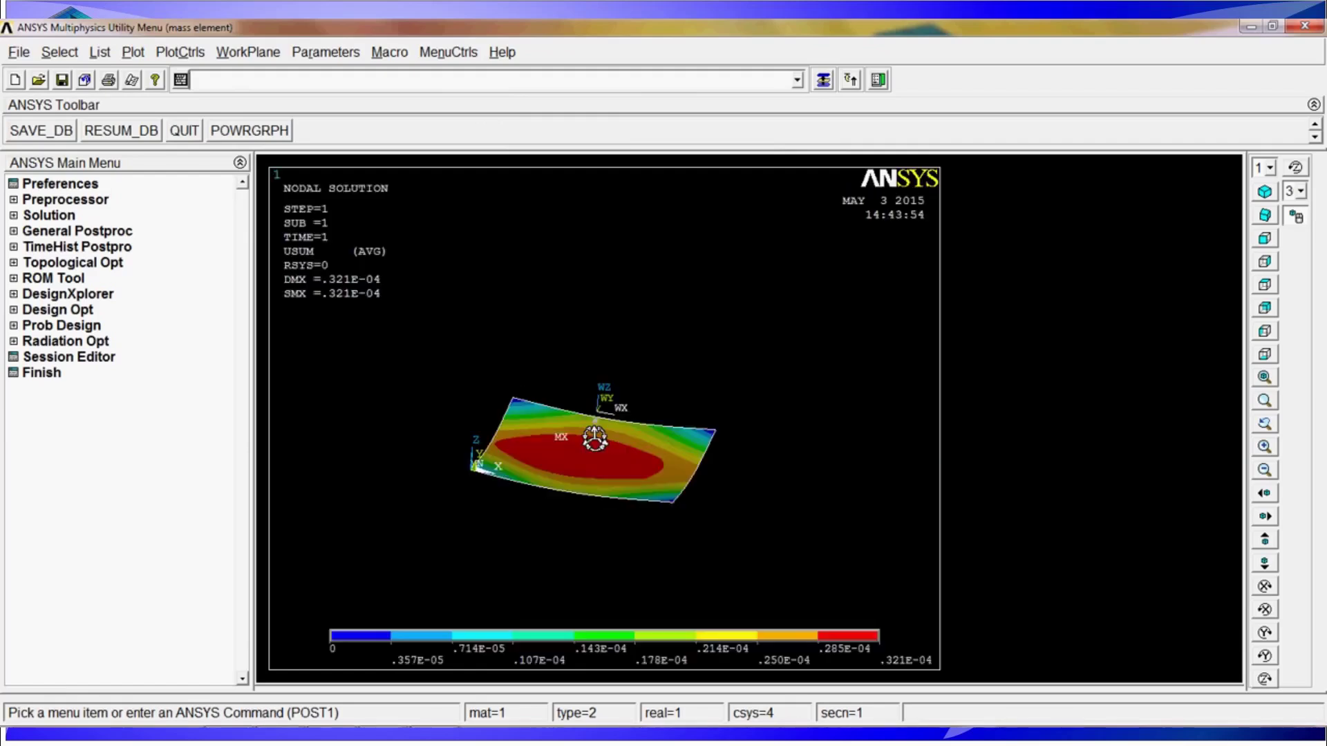
ctrl+middle_drag(599, 426, 591, 461)
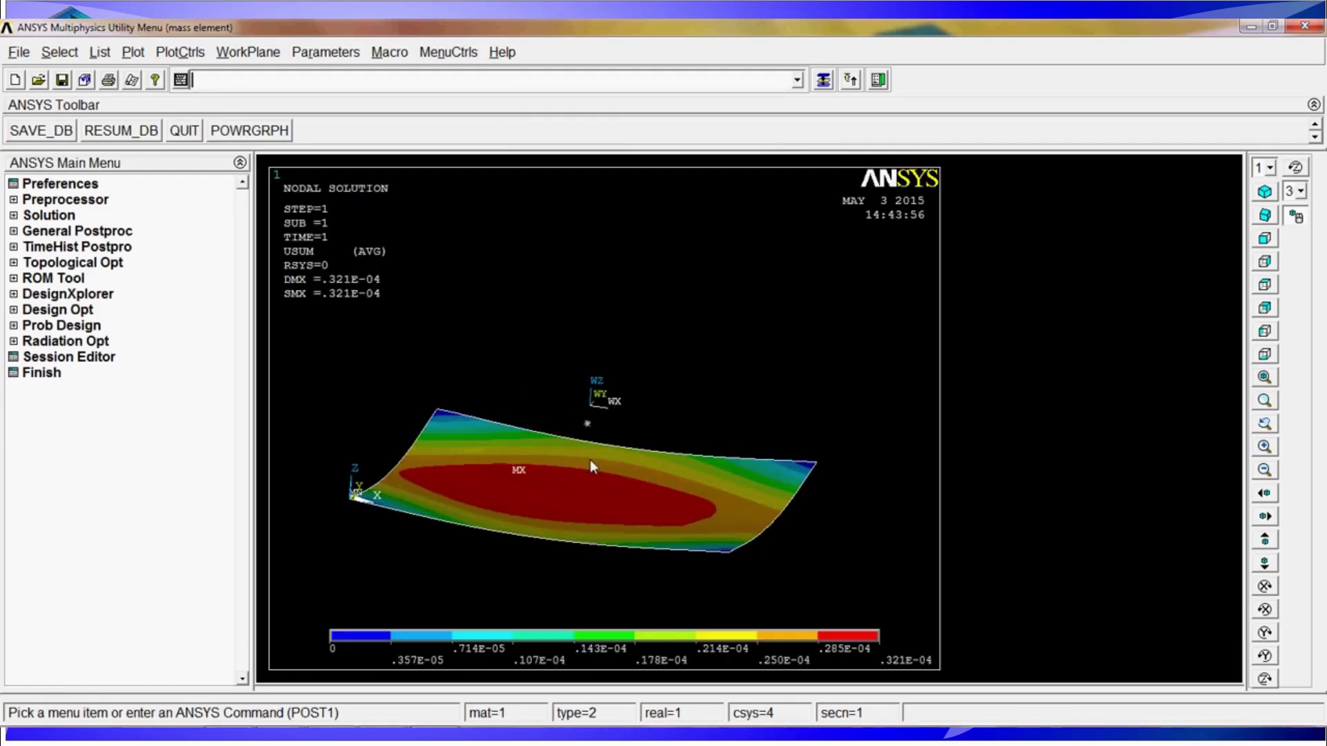
- Replace the contour with a displacement vector plot (plvect,u) and rotate it to a side view
text(plvect)
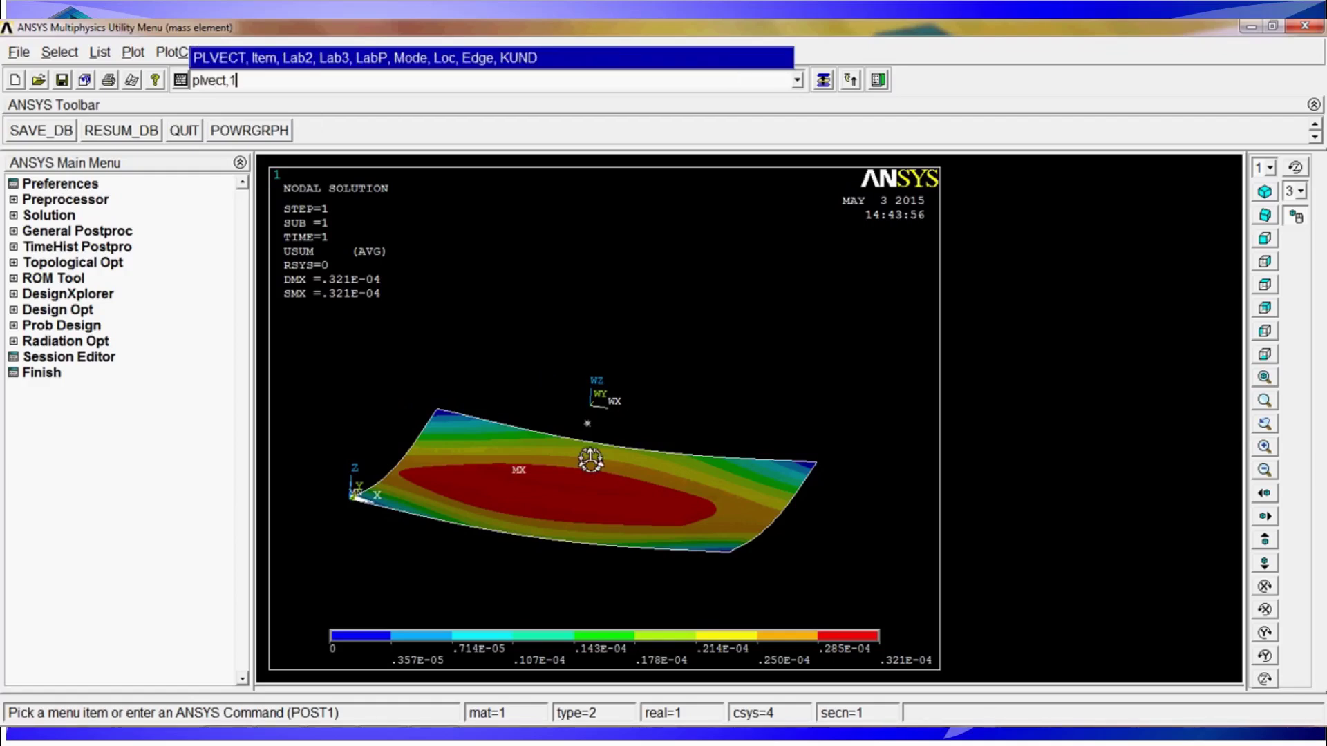
text(,u)
key(Return)
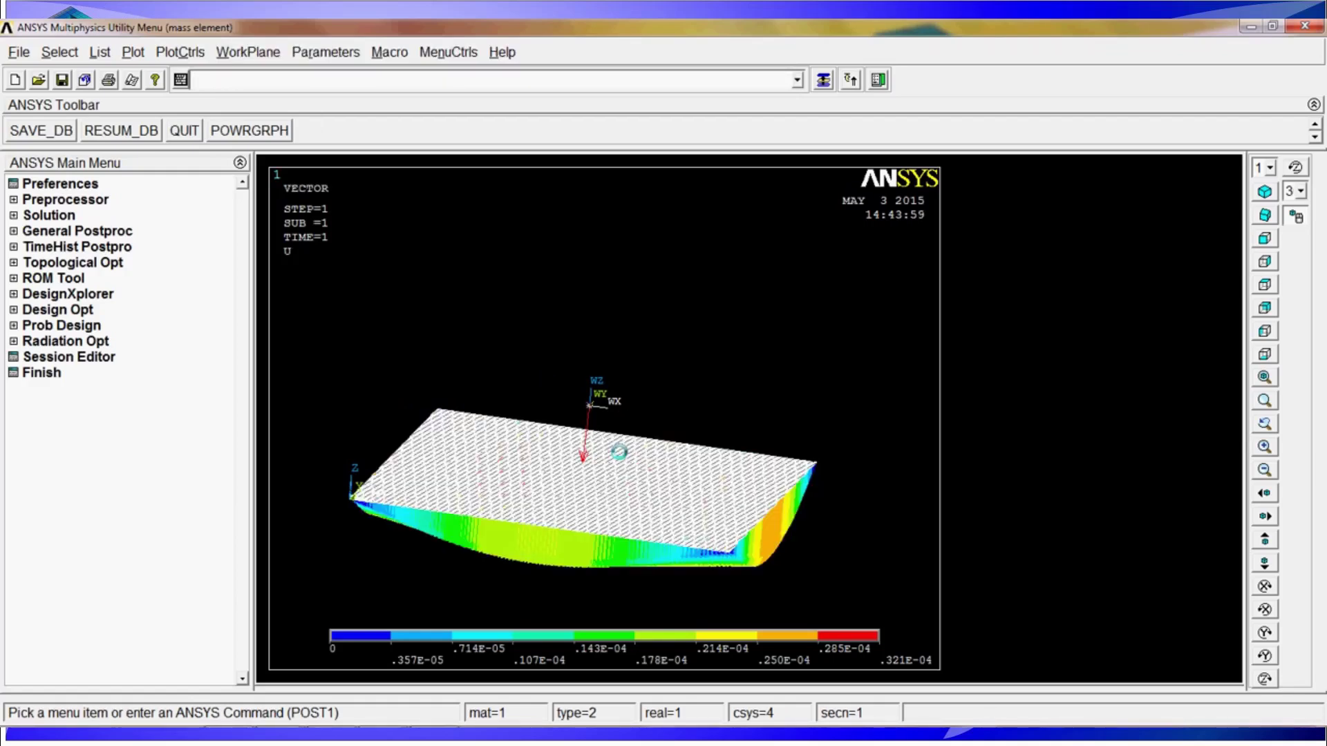
ctrl+right_drag(620, 453, 611, 421)
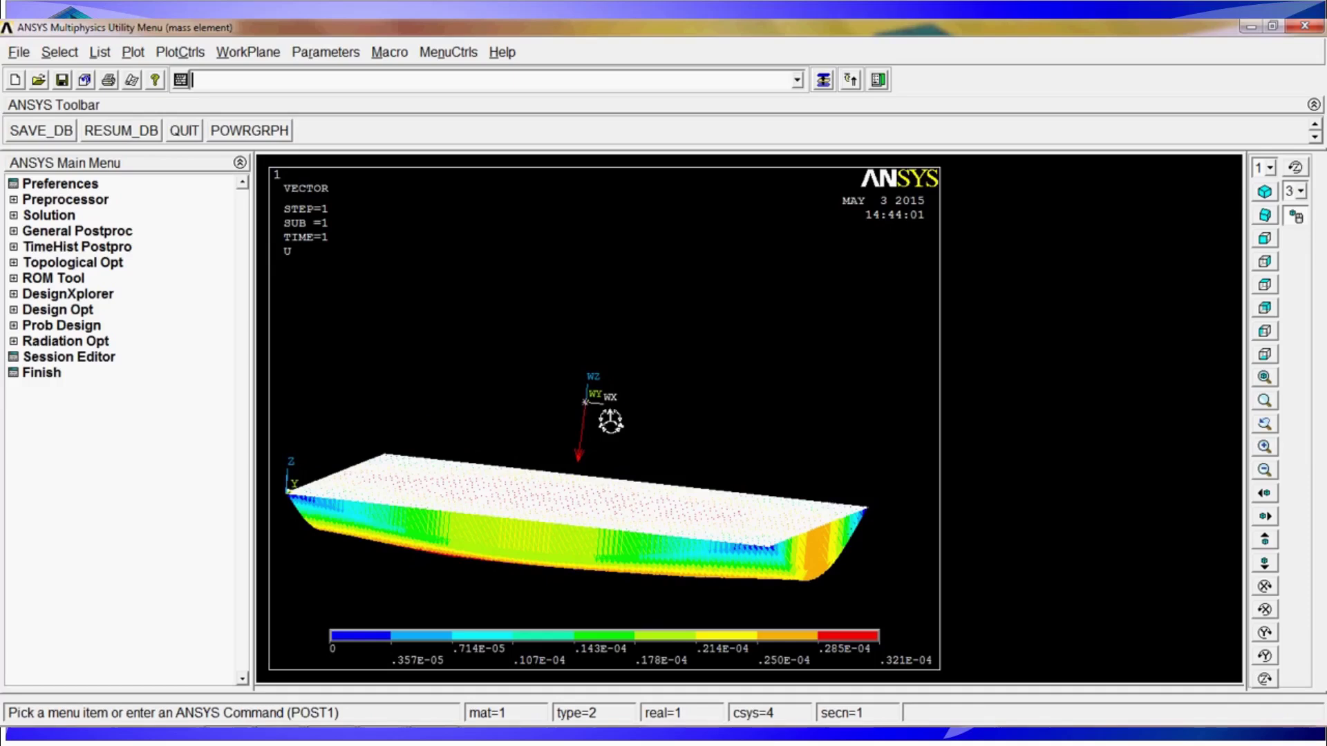
ctrl+right_drag(551, 501, 636, 308)
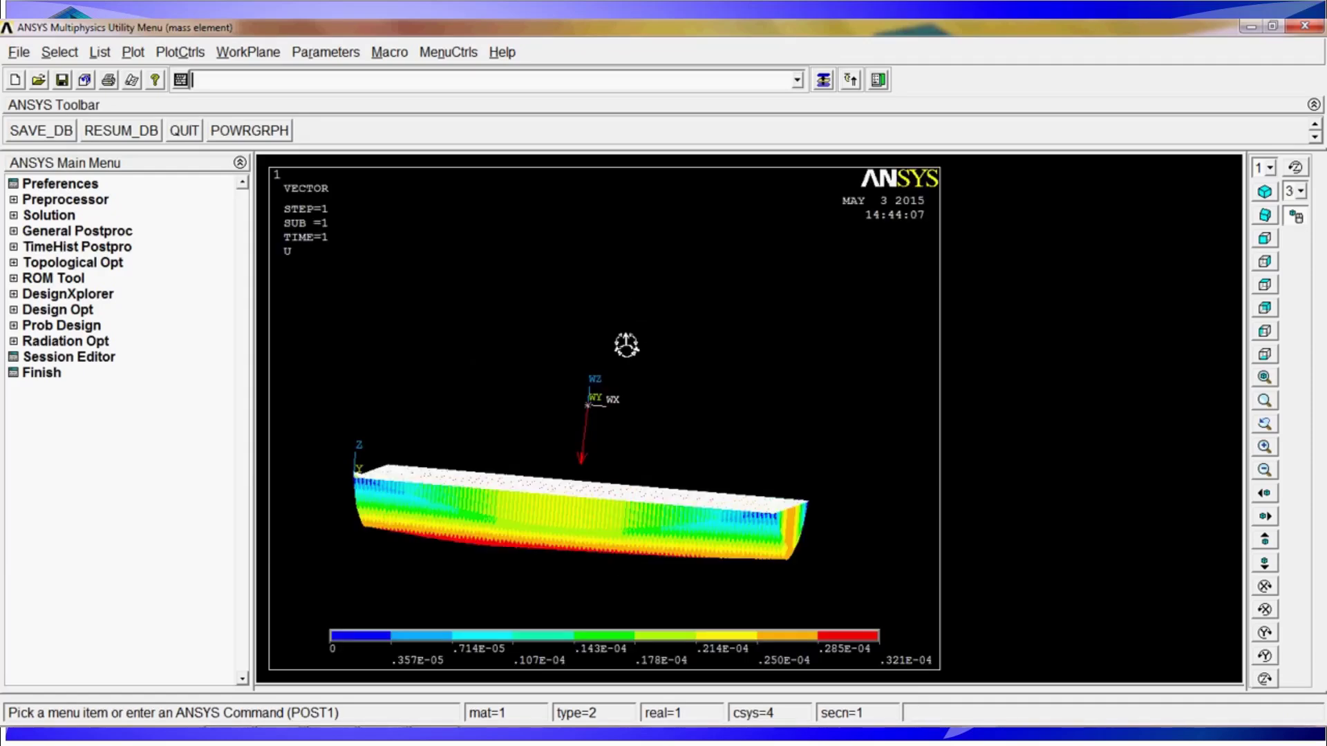
- Plot the von Mises stress (SEQV) contour, then rotate, zoom and pan to inspect it
text(plnsol,s,e)
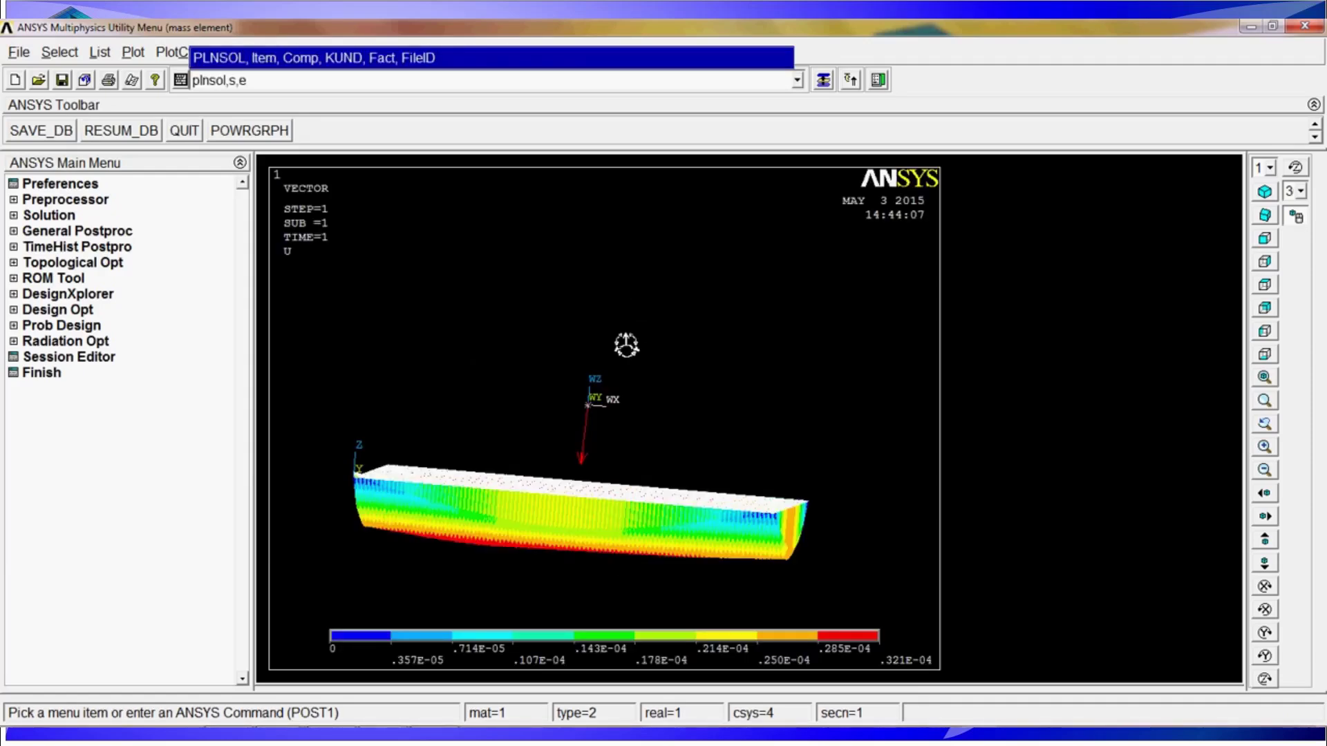
key(Return)
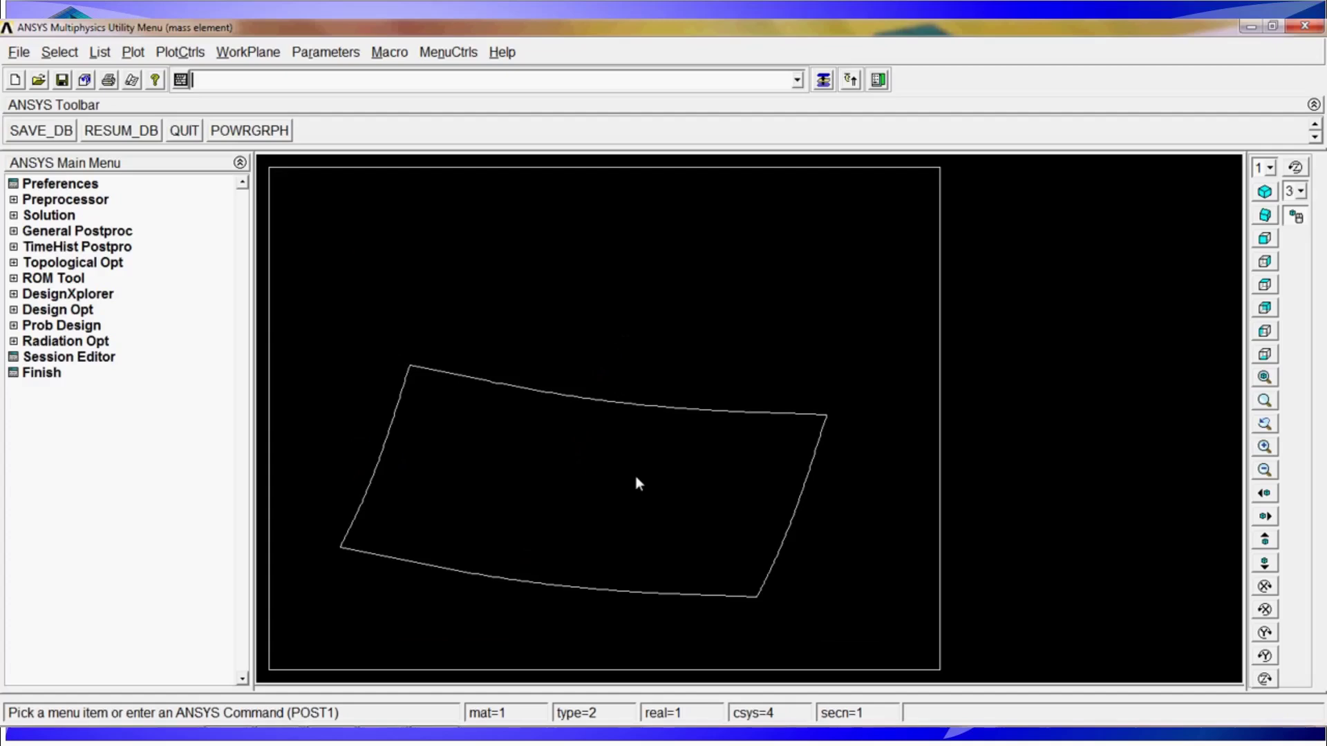
ctrl+right_drag(595, 522, 384, 660)
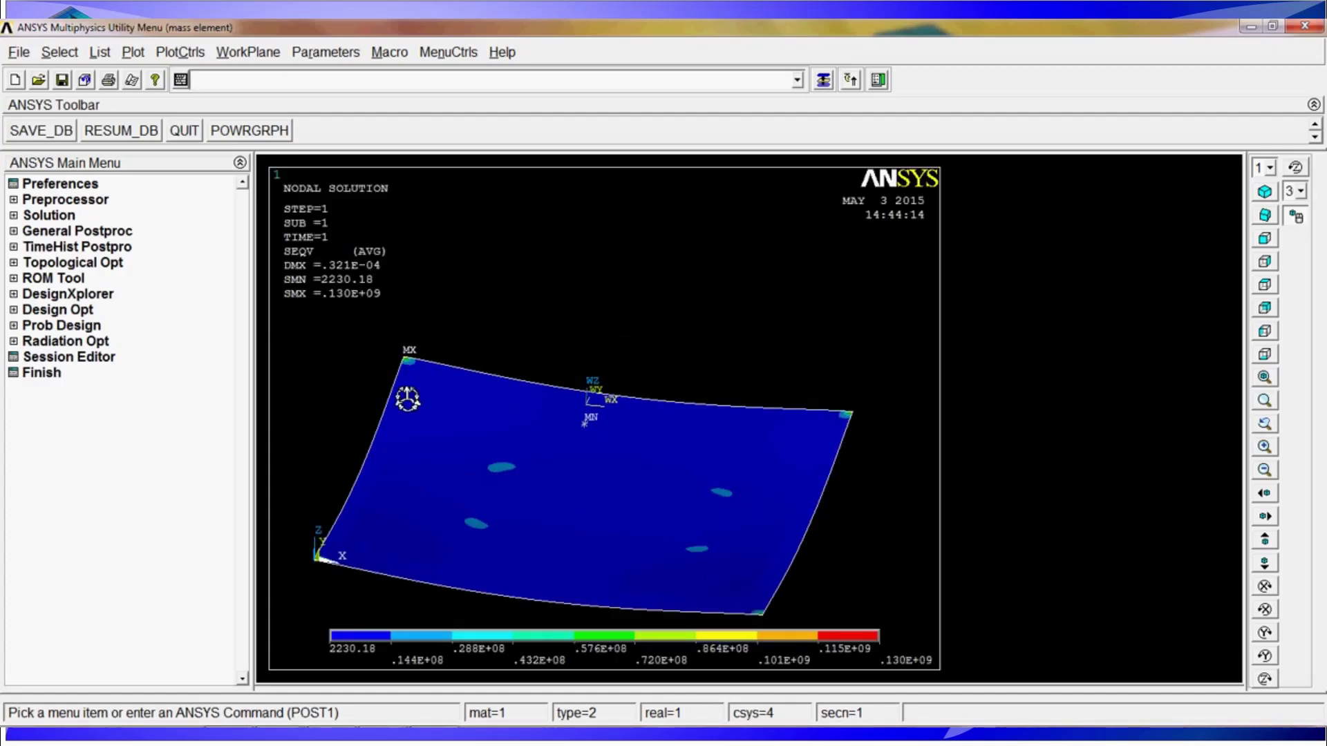
scroll(769, 279, up, 1)
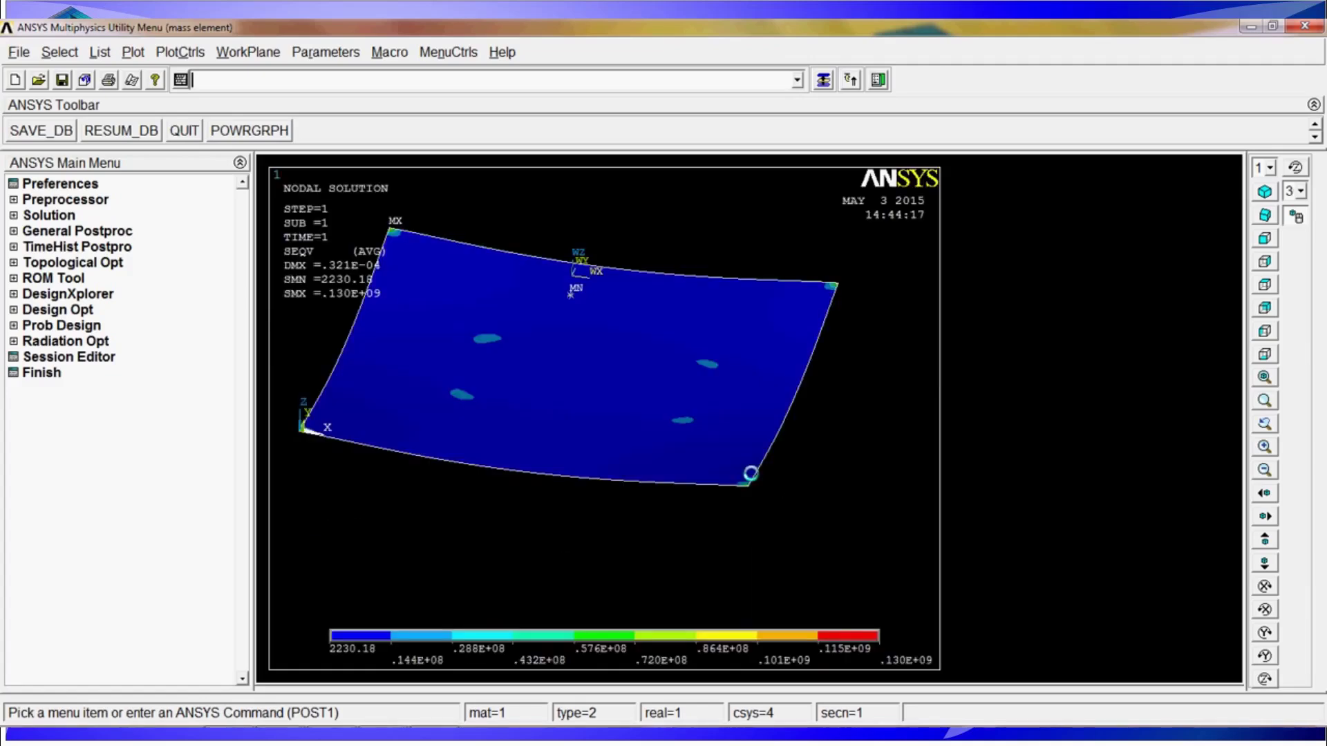
scroll(756, 507, up, 2)
ctrl+drag(791, 582, 580, 427)
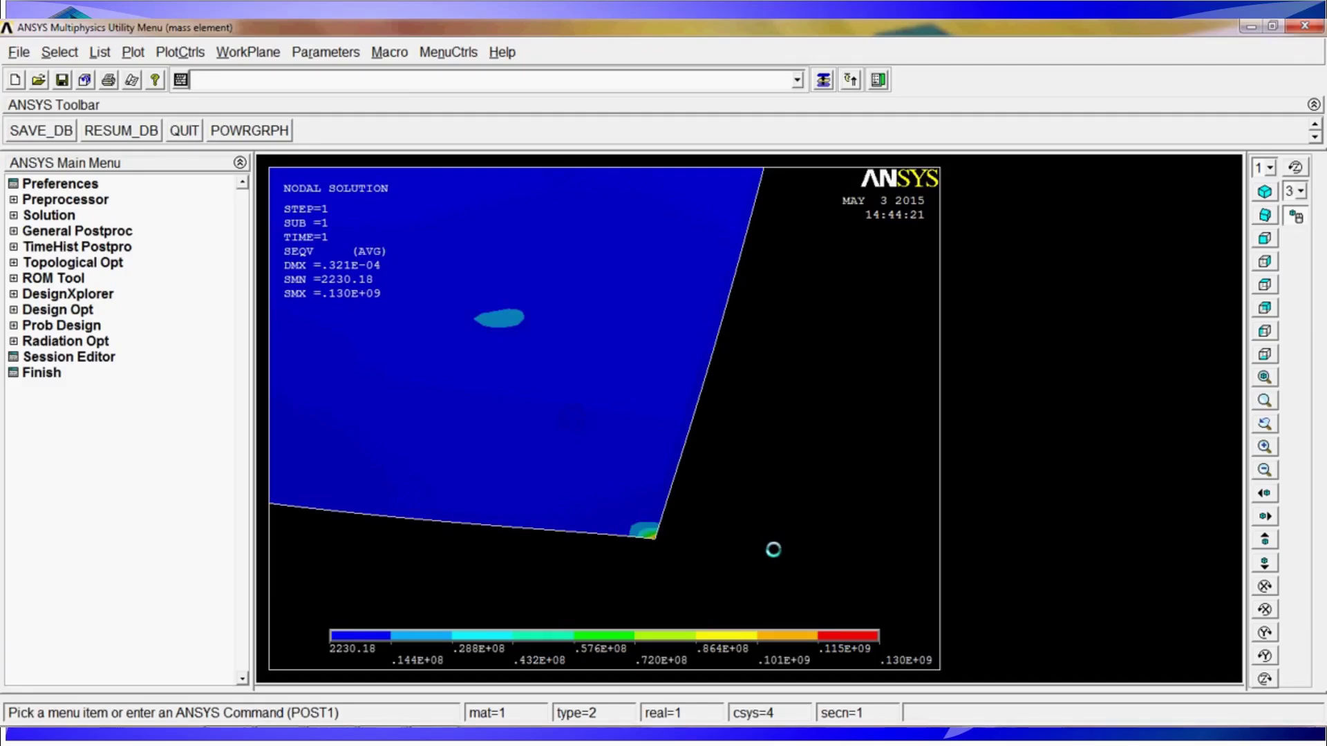
scroll(557, 356, down, 3)
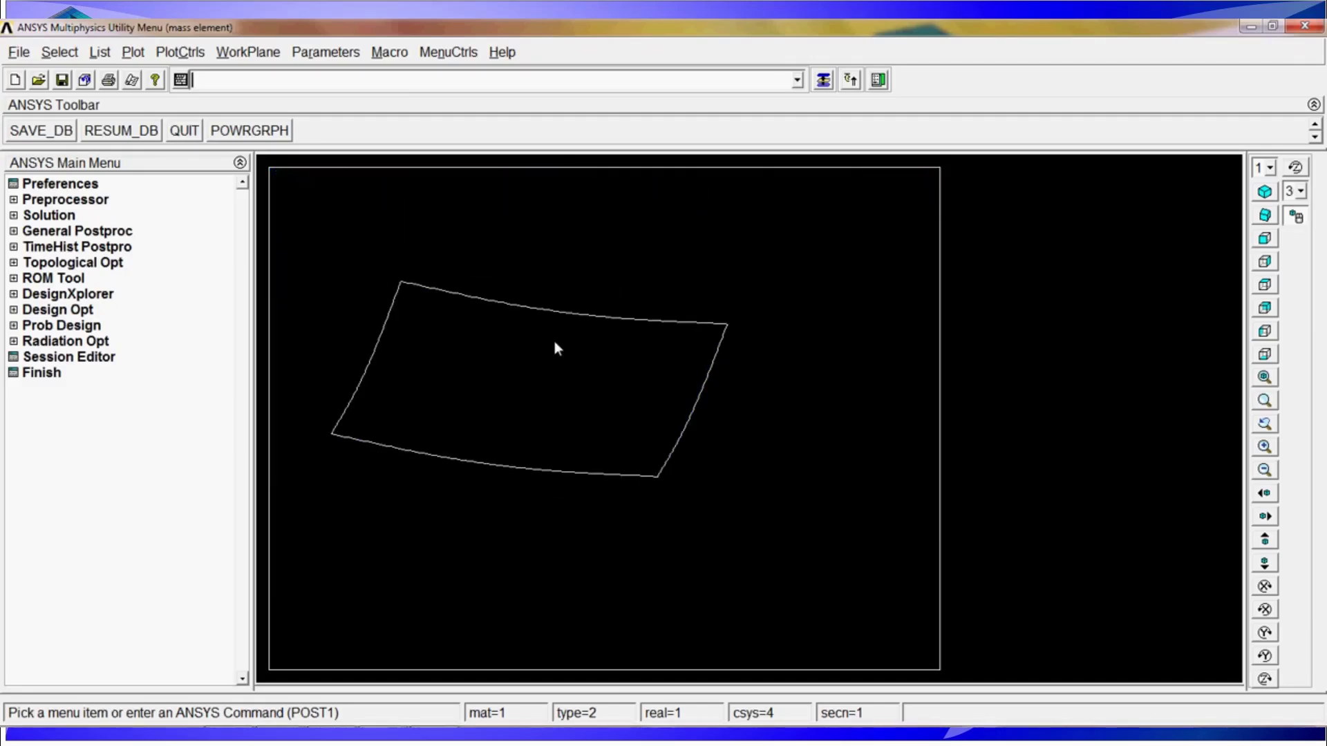